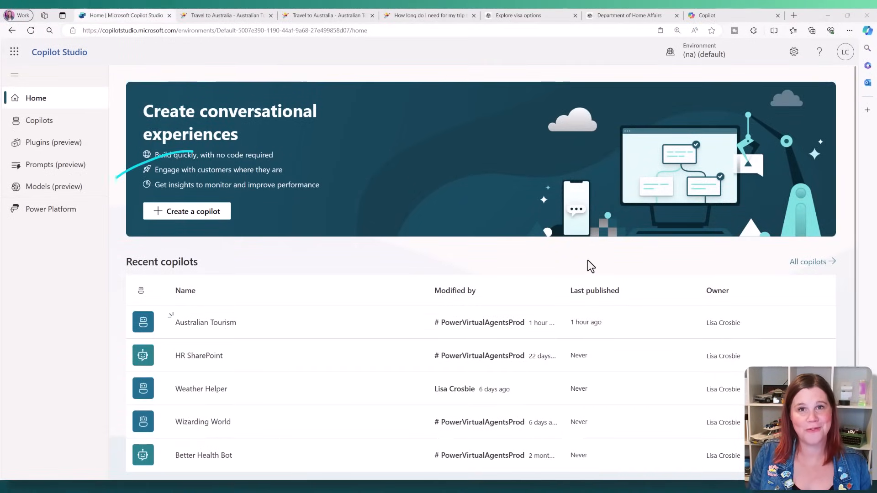
Start a new copilot and name it Bruce
click(183, 214)
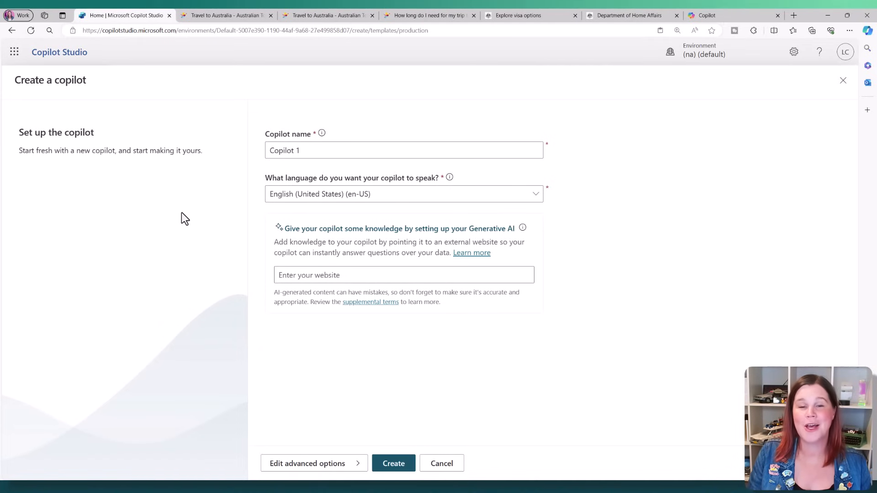
drag(309, 150, 218, 155)
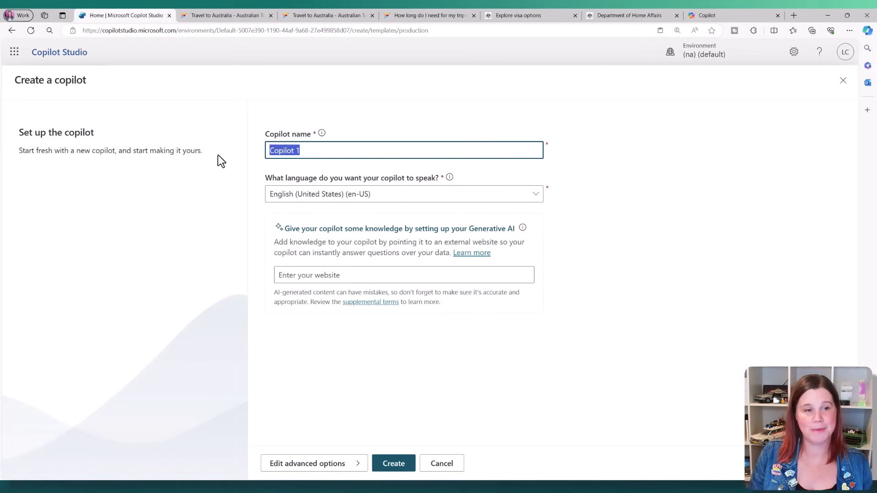
text(Bruce)
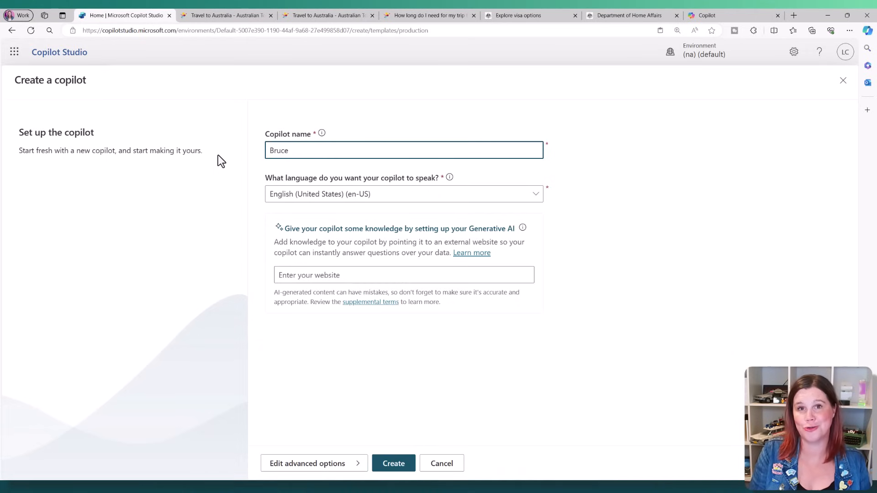
Look through the australia.com tourism home page as the knowledge source for the copilot
click(204, 16)
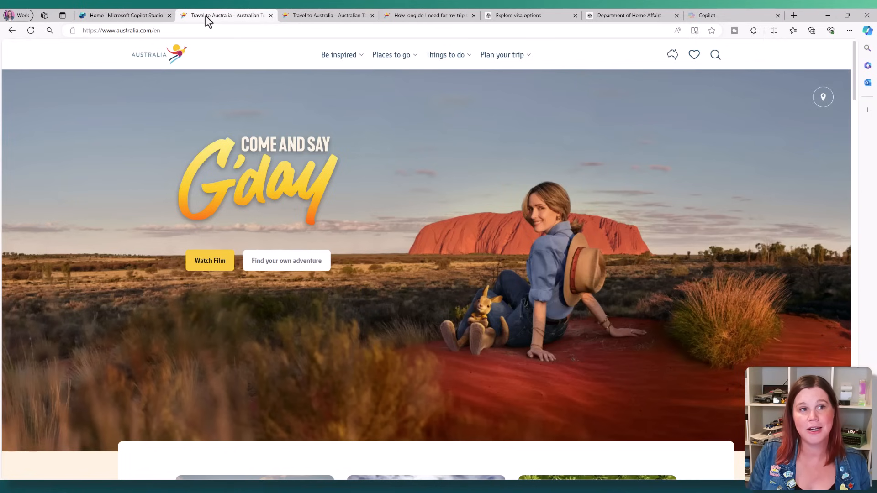
scroll(300, 210, down, 10)
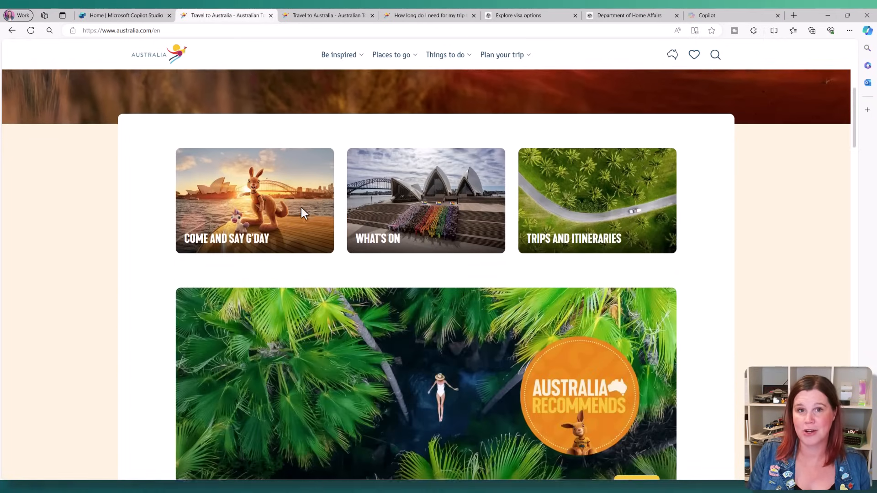
scroll(300, 211, down, 14)
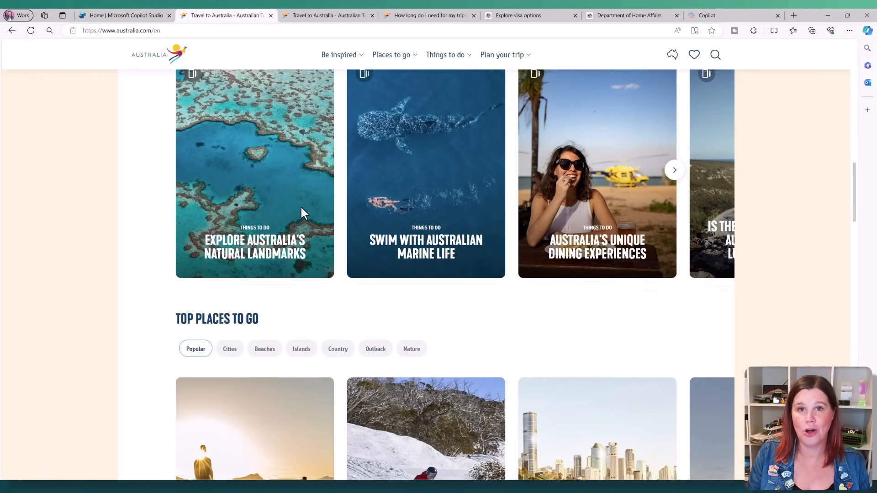
scroll(301, 211, up, 20)
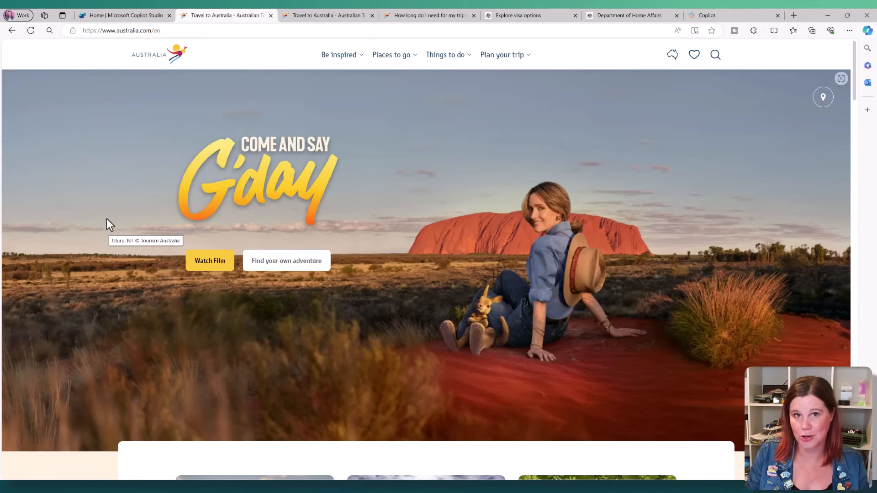
click(122, 18)
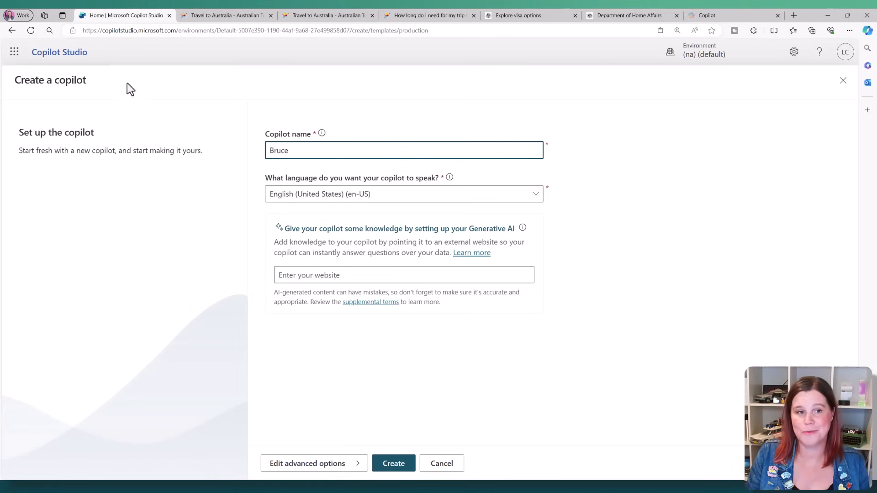
click(304, 275)
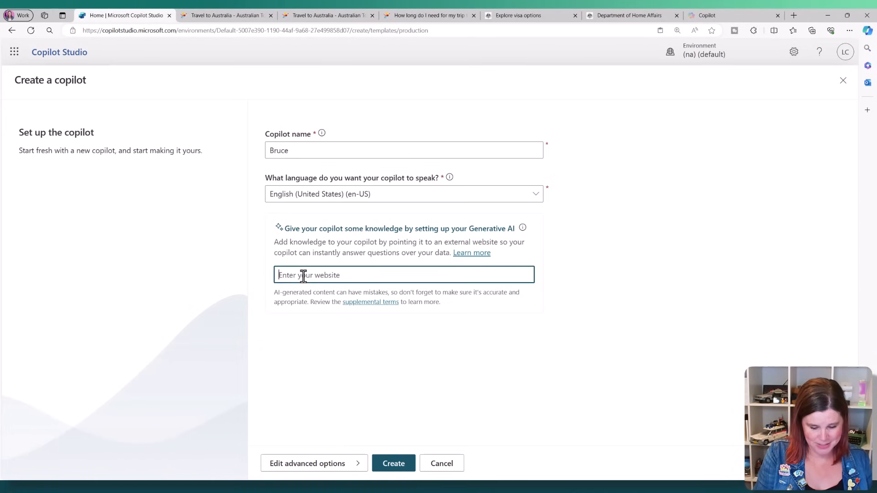
text(https://www.australia.com/en)
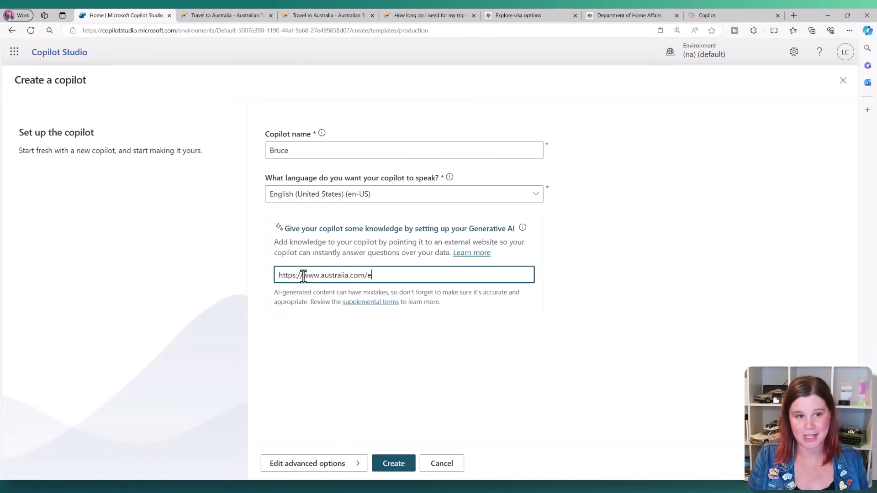
key(BackSpace)
key(BackSpace)
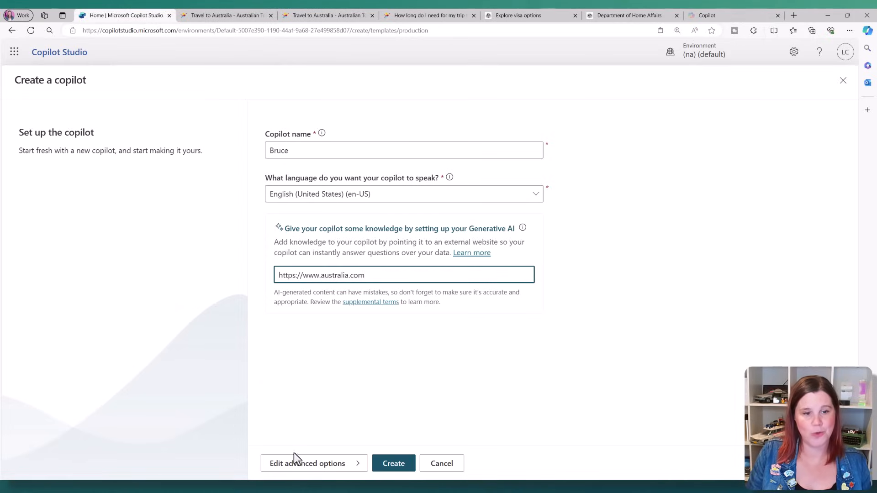
click(392, 465)
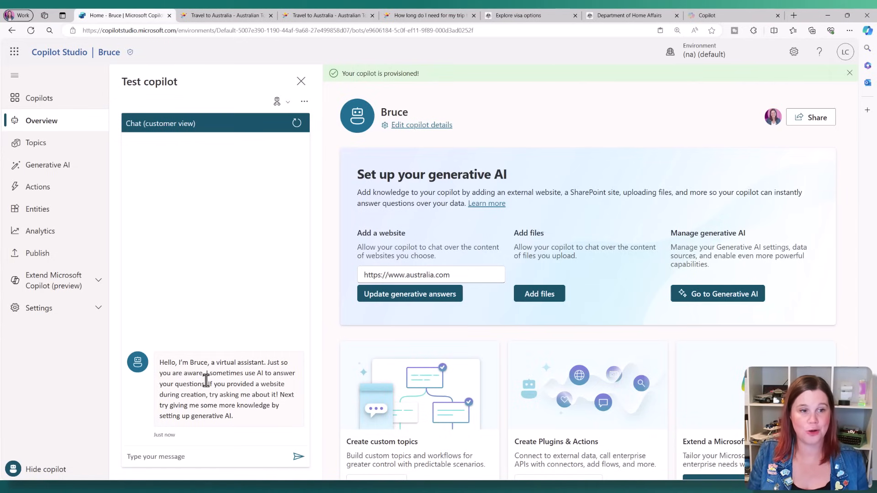
Ask the new copilot "what can i do in sydney" in its test chat
click(299, 83)
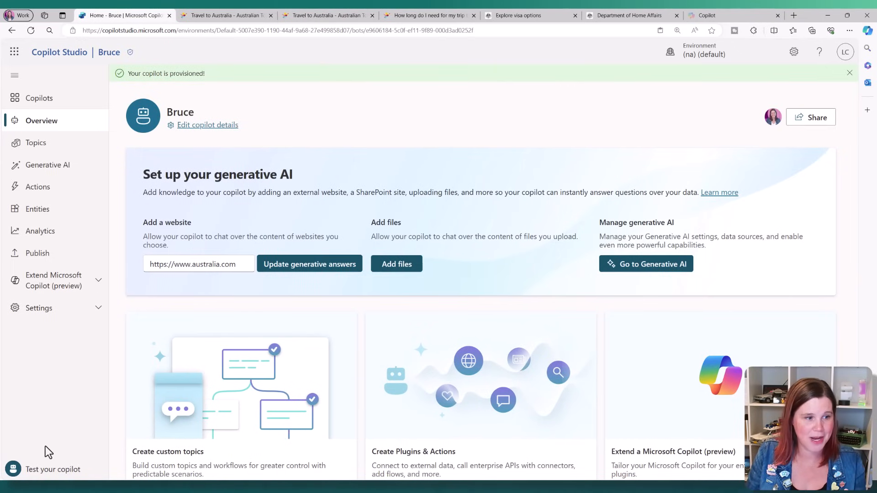
click(41, 471)
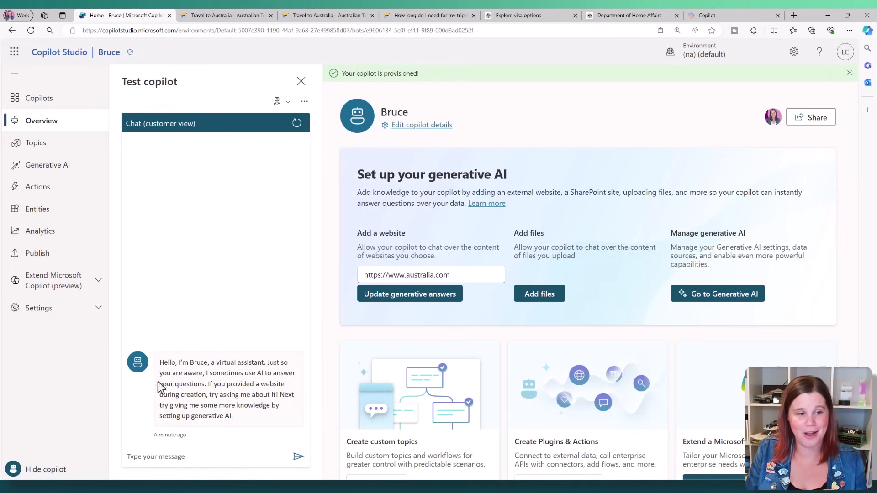
click(191, 457)
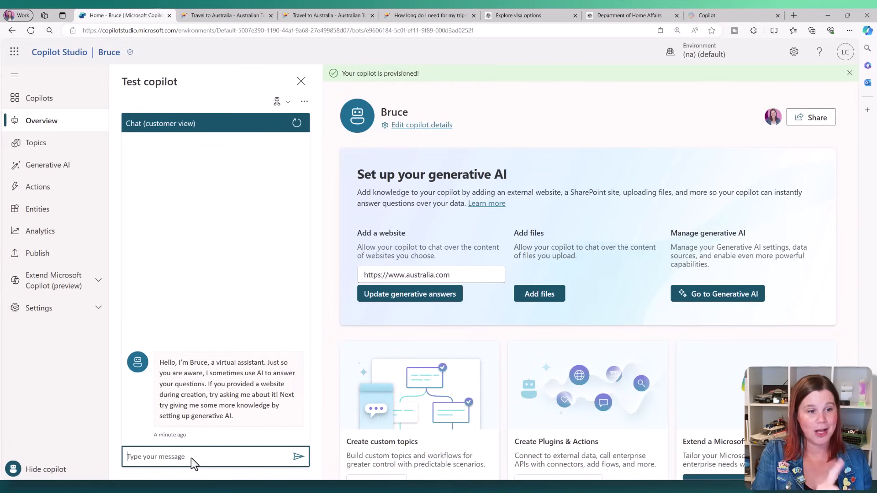
text(wha)
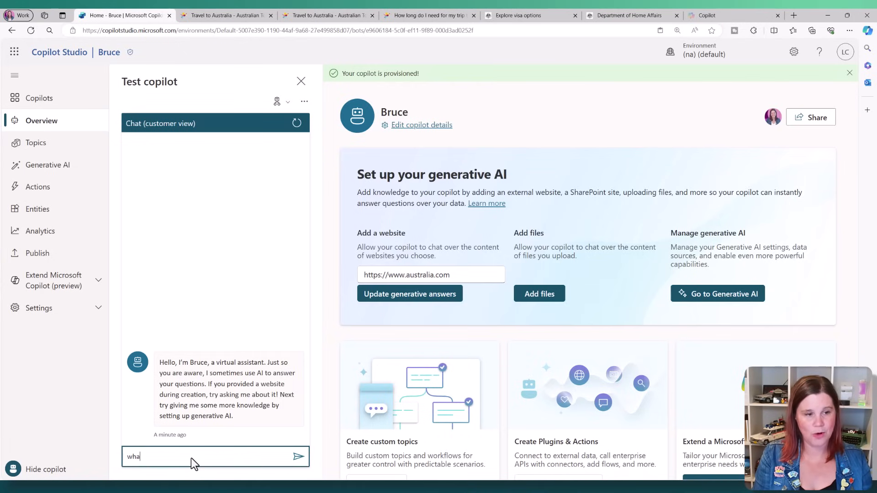
text(t can i do in sydney)
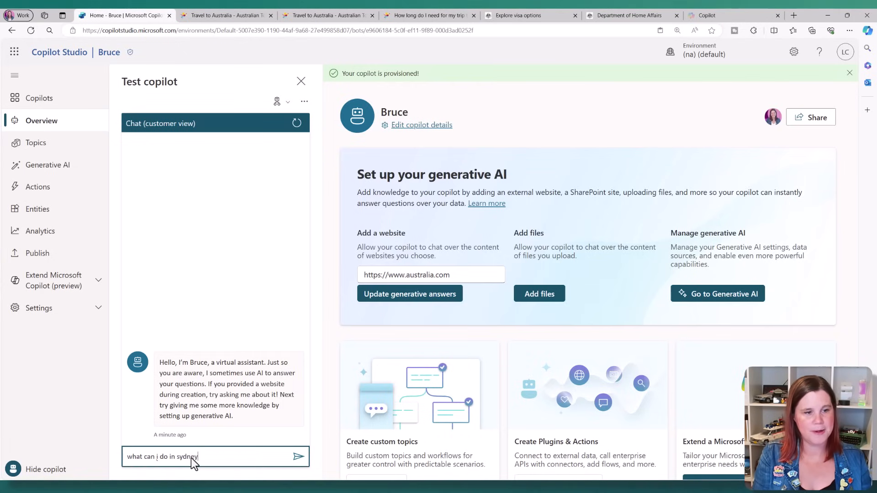
key(Return)
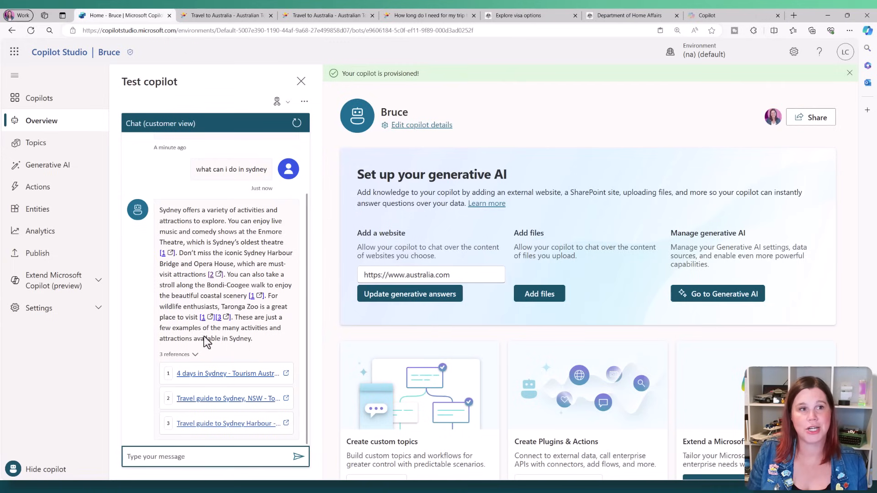
Open the first reference cited in the Sydney answer, the 4 days in Sydney page, and read through its itinerary
mouse_move(206, 18)
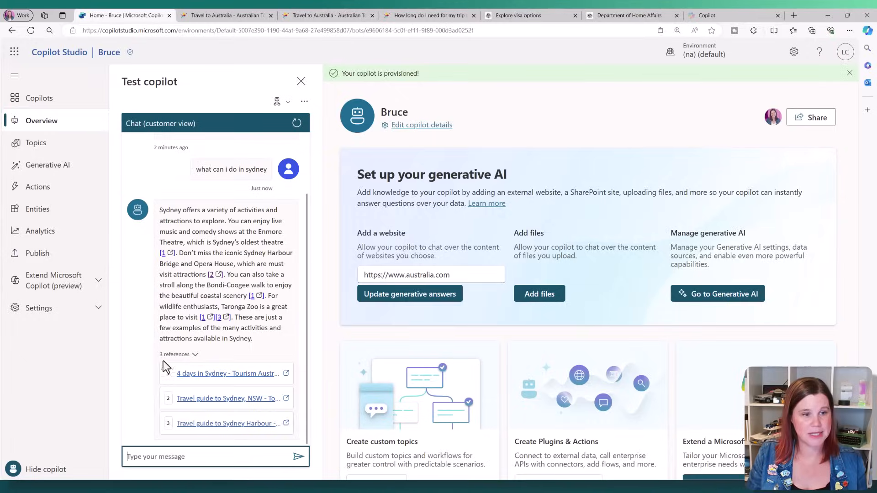
click(191, 374)
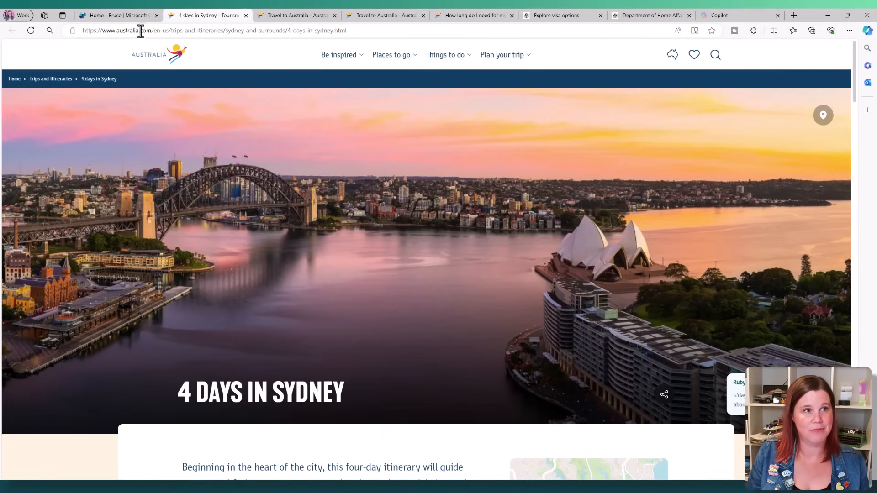
scroll(302, 228, down, 1)
scroll(301, 228, down, 10)
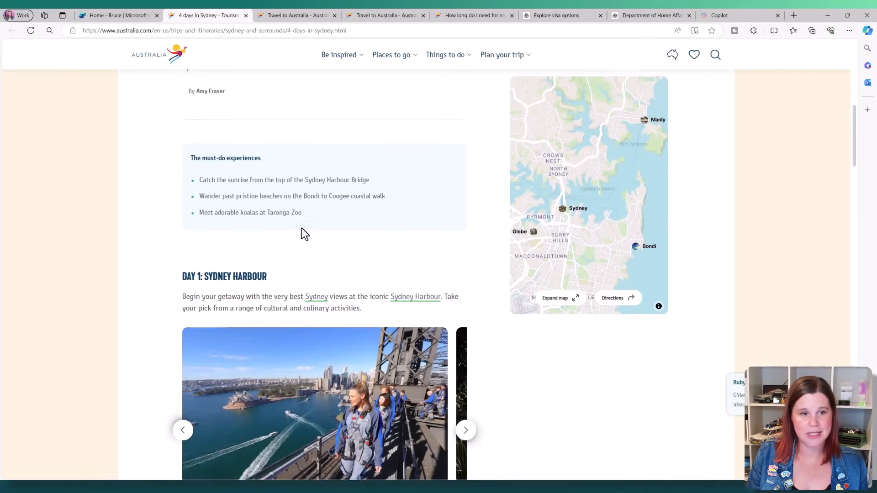
scroll(303, 236, down, 5)
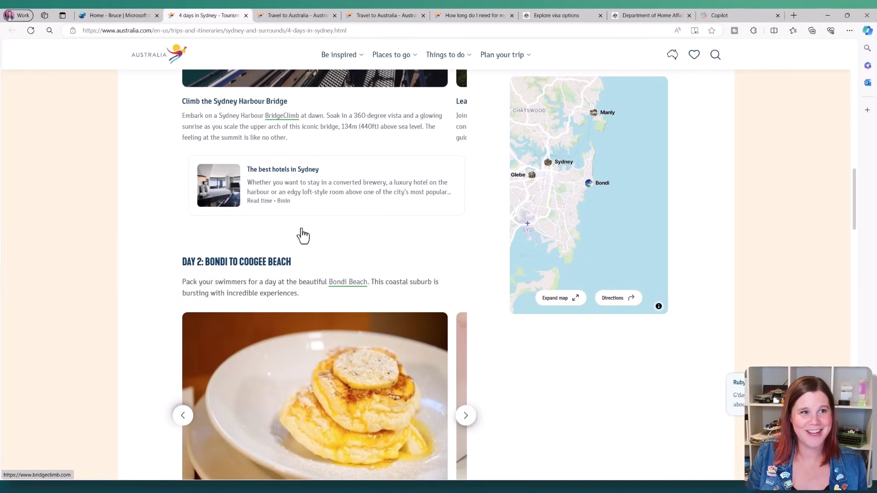
scroll(301, 225, down, 6)
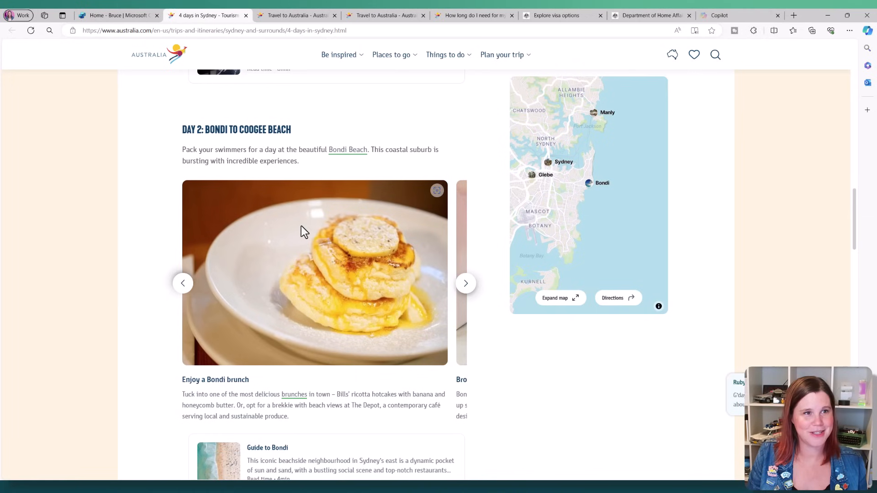
scroll(301, 232, up, 10)
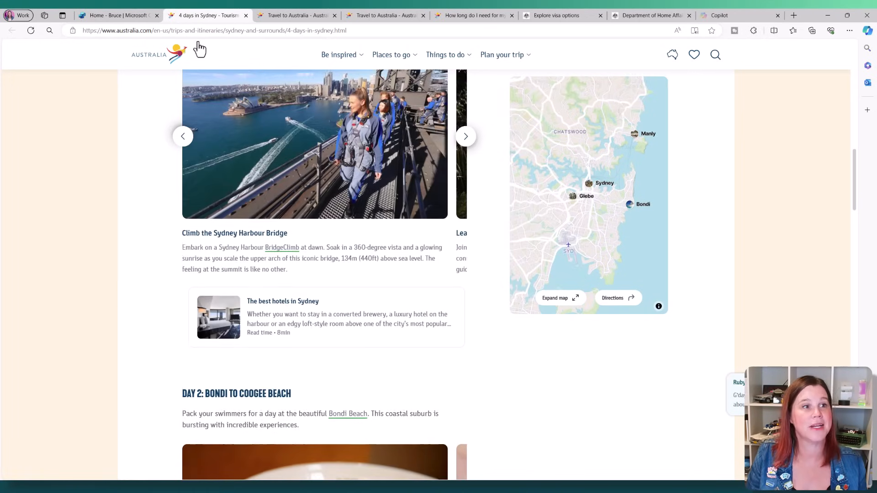
Return to the copilot's test chat and send the follow-up "tell me more about taronga zoo"
click(117, 15)
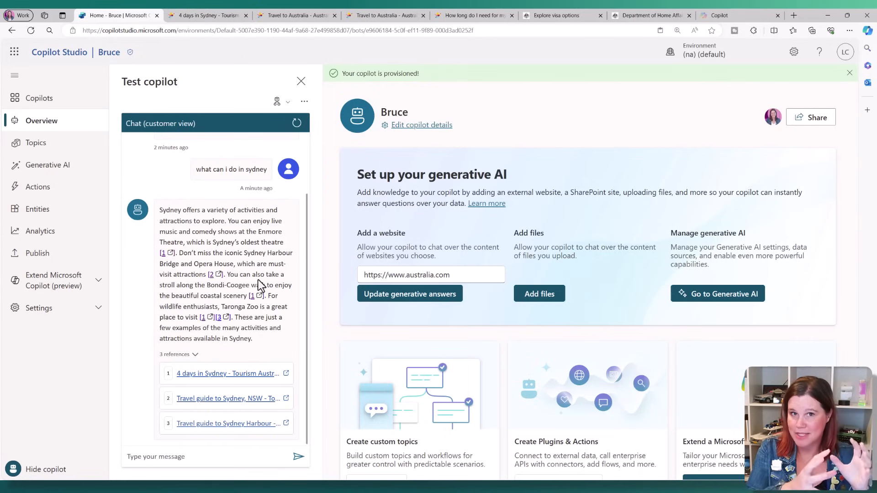
click(190, 459)
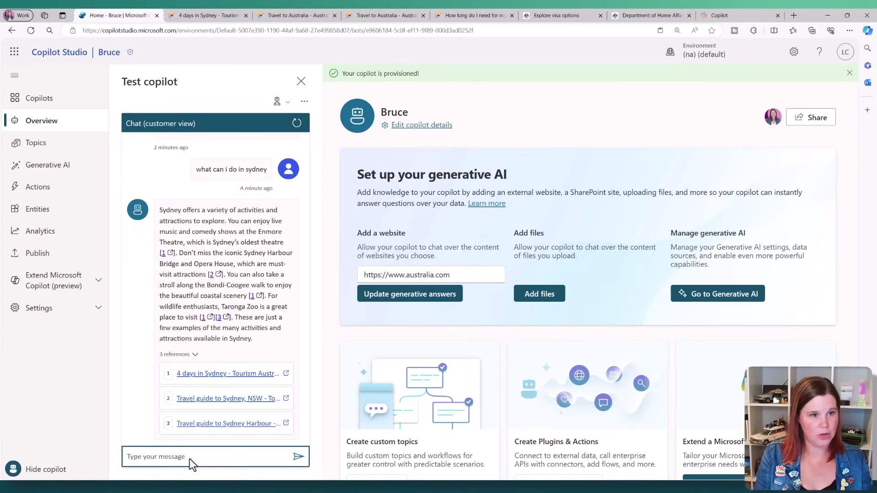
text(tell me mo)
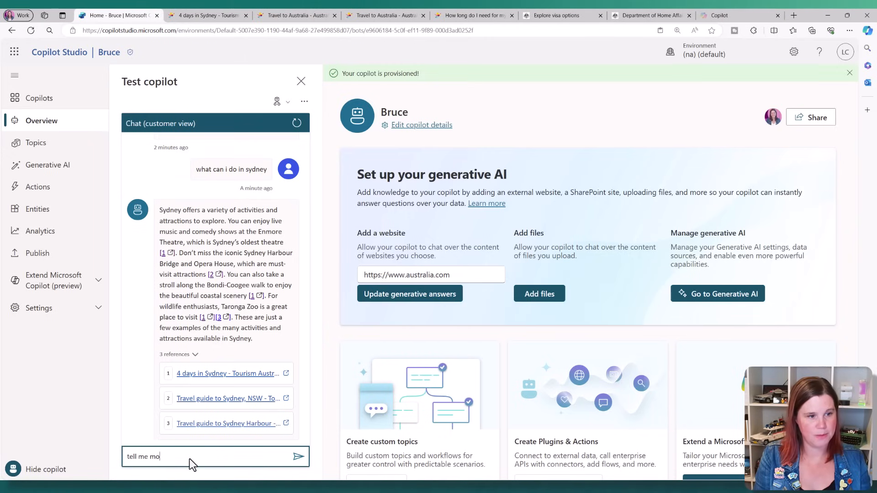
text(re about taro)
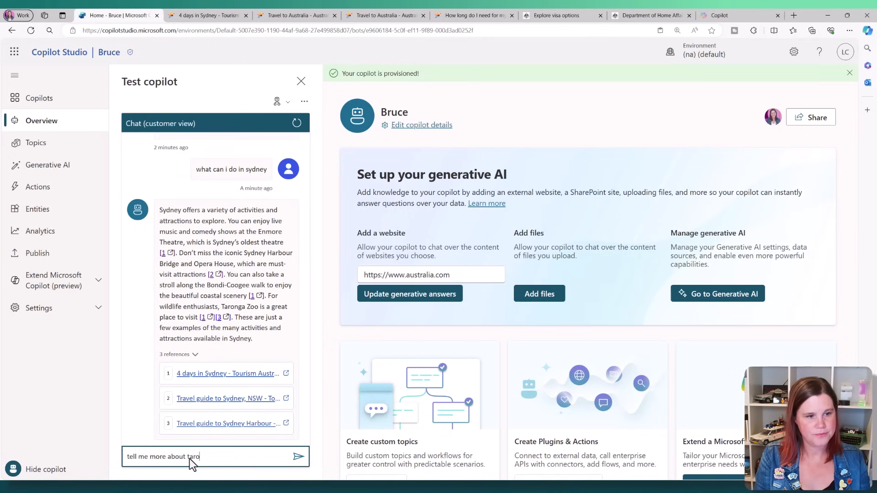
text(nga zo)
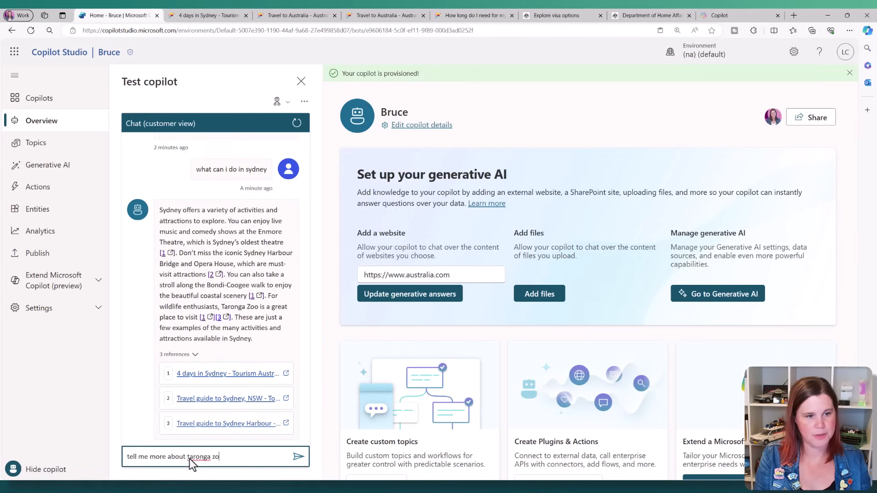
text(o)
key(Return)
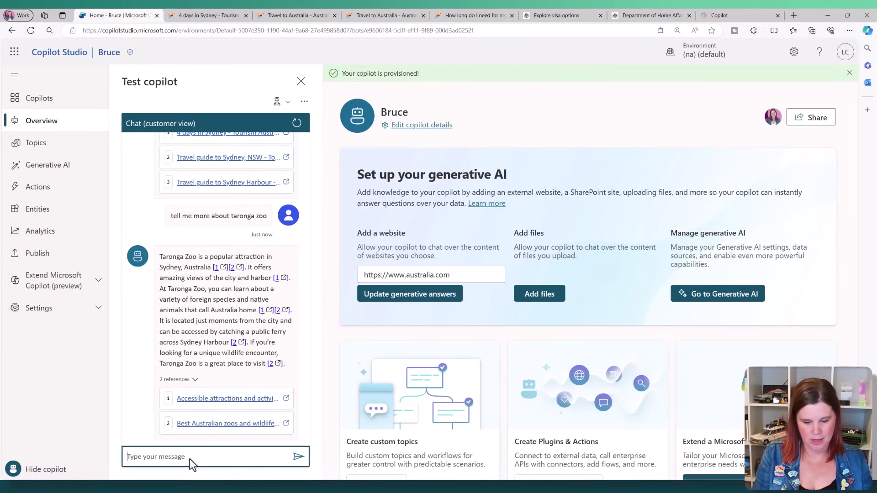
Send the follow-up question "what animals are there" in the test chat
text(what animals are tehre)
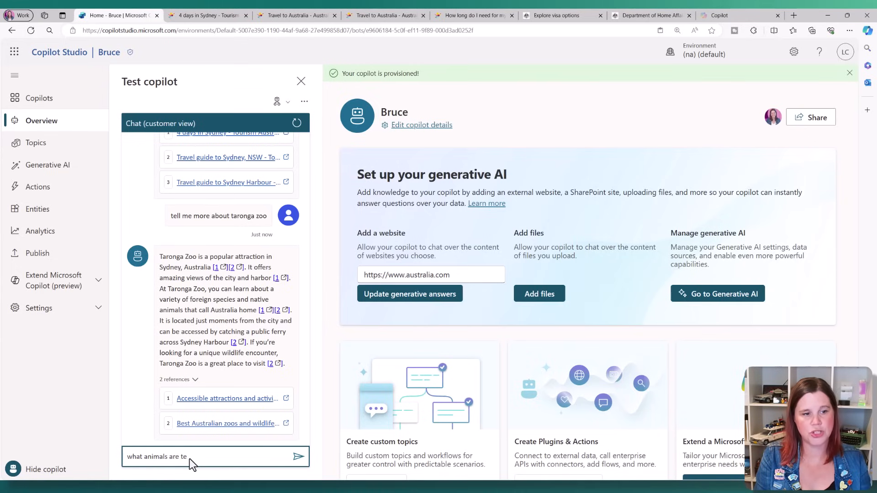
key(BackSpace)
text(here)
key(Return)
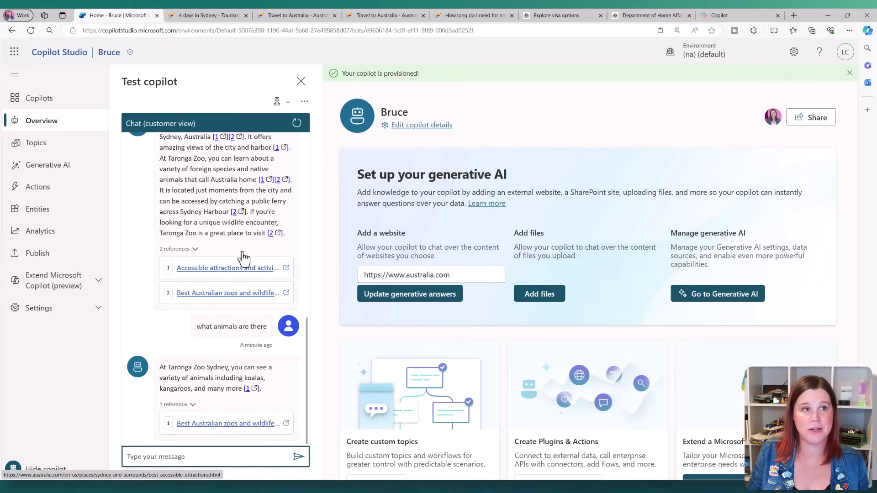
Switch to the australia.com home page and review the content it offers visitors
click(286, 15)
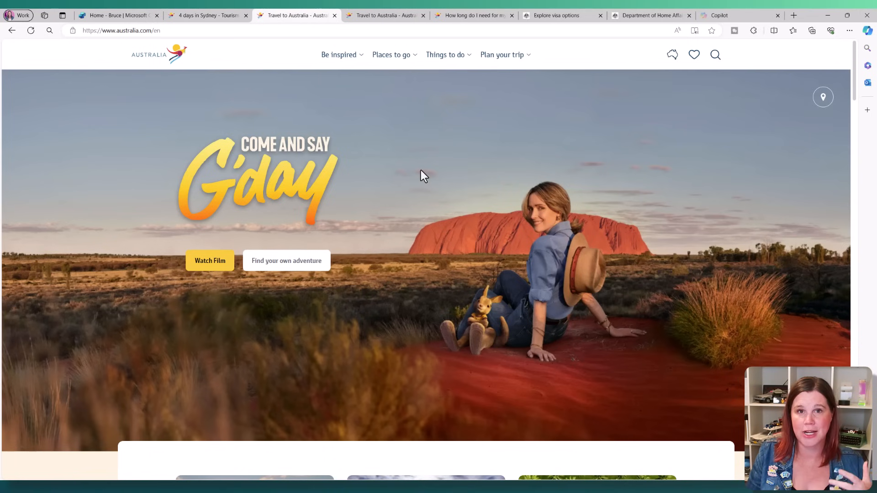
scroll(420, 170, down, 10)
scroll(419, 166, down, 4)
scroll(418, 166, up, 12)
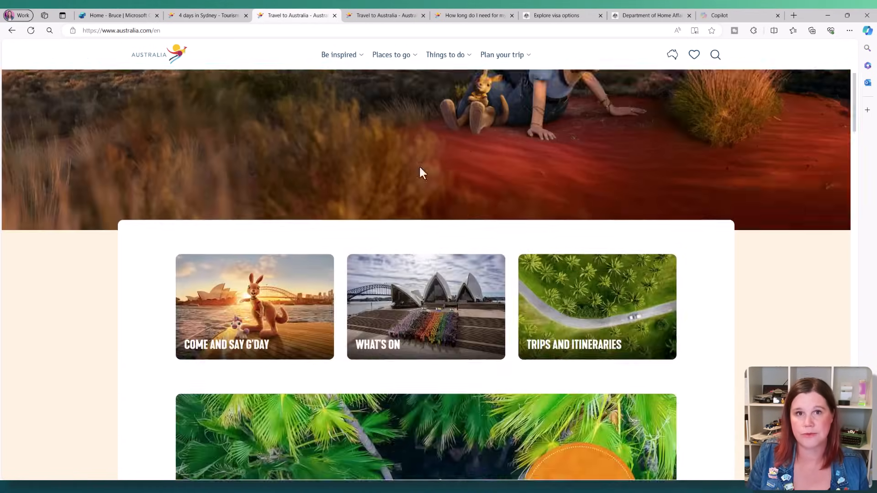
scroll(419, 156, down, 10)
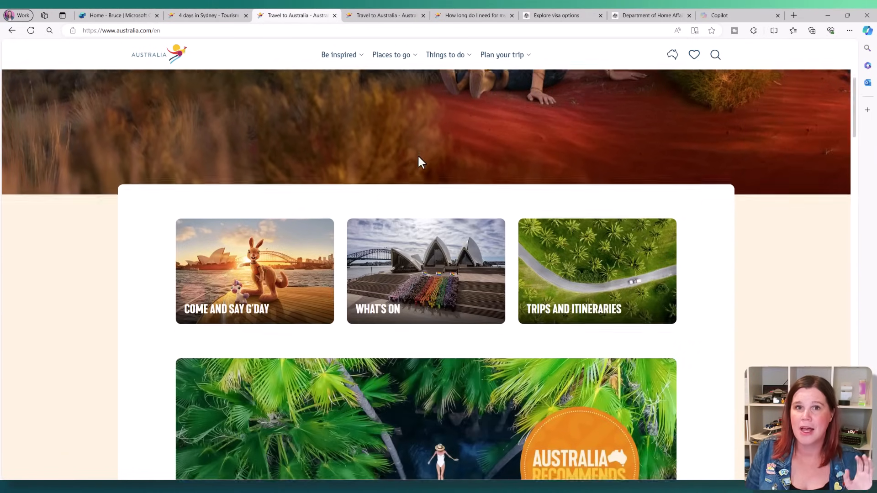
Find the Australian visa and entry requirements FAQs page on australia.com and examine its visa information
scroll(418, 157, down, 8)
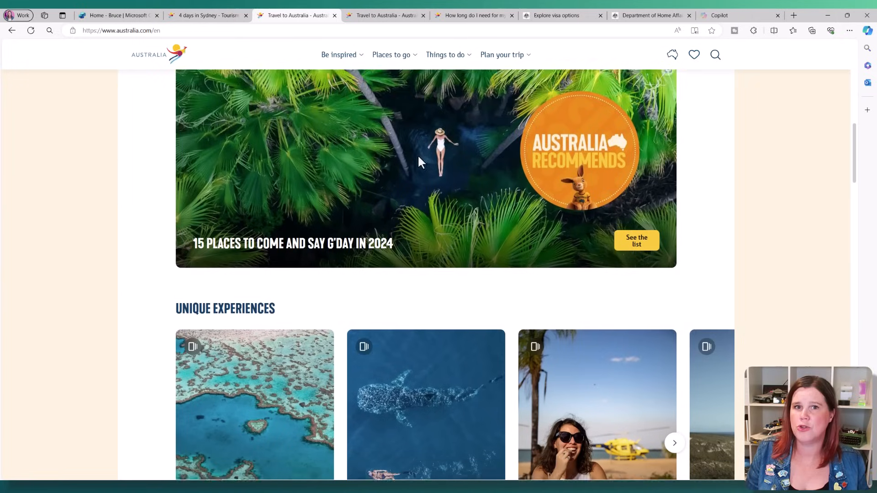
scroll(419, 158, down, 15)
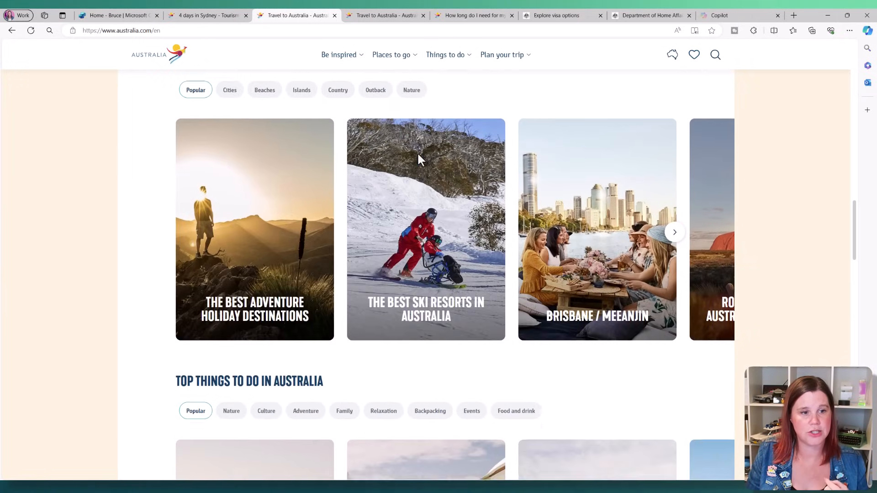
scroll(417, 154, down, 3)
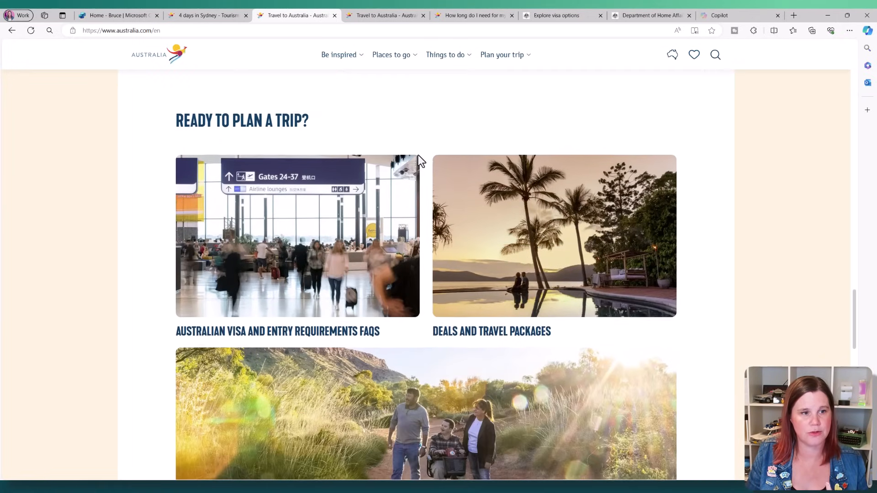
click(278, 335)
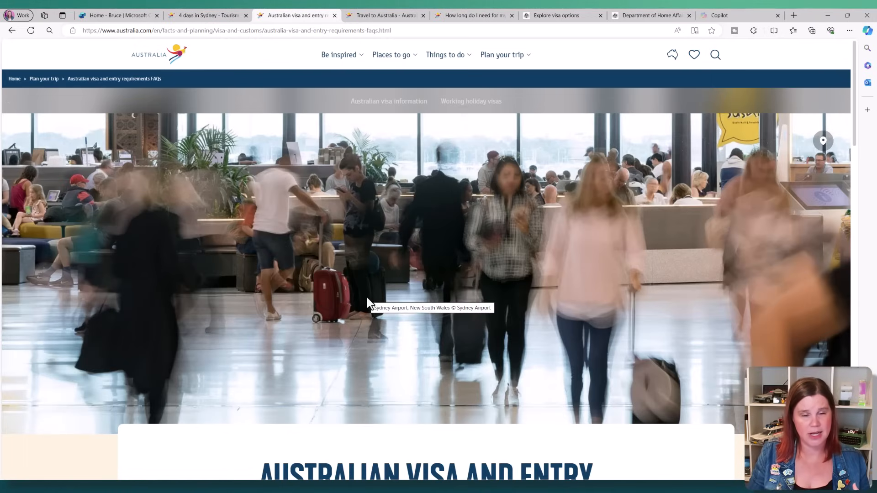
scroll(383, 340, down, 6)
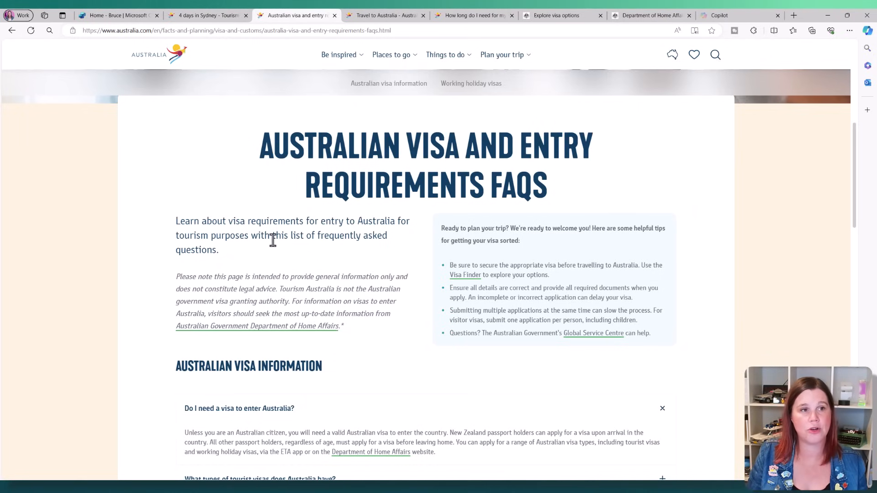
Return to the copilot in Copilot Studio, restart its test chat and ask "do i need a visa"
click(117, 17)
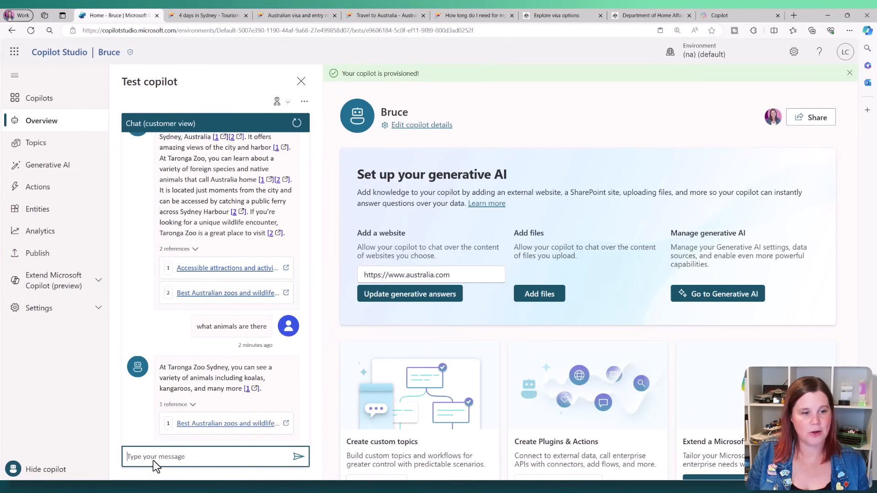
click(296, 122)
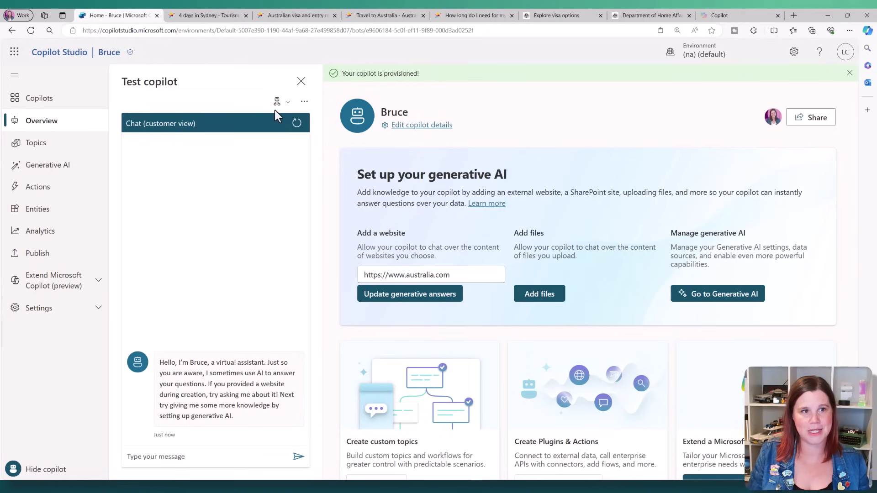
click(209, 458)
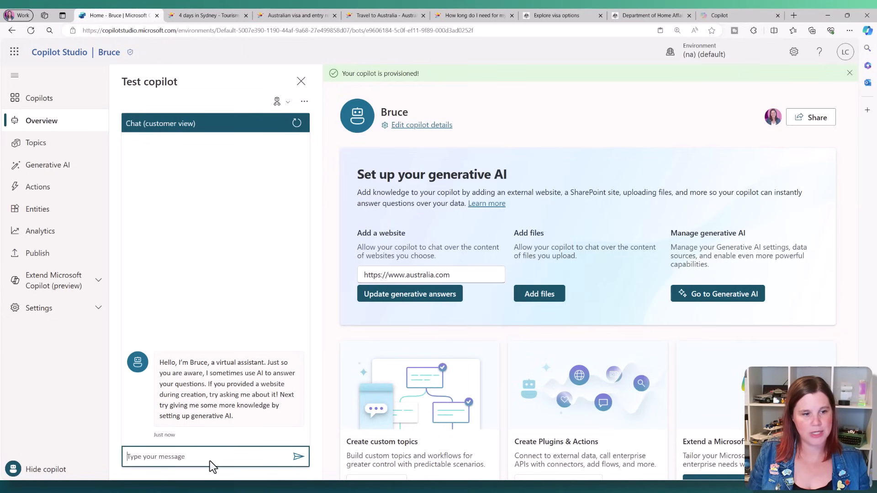
text(do i need a)
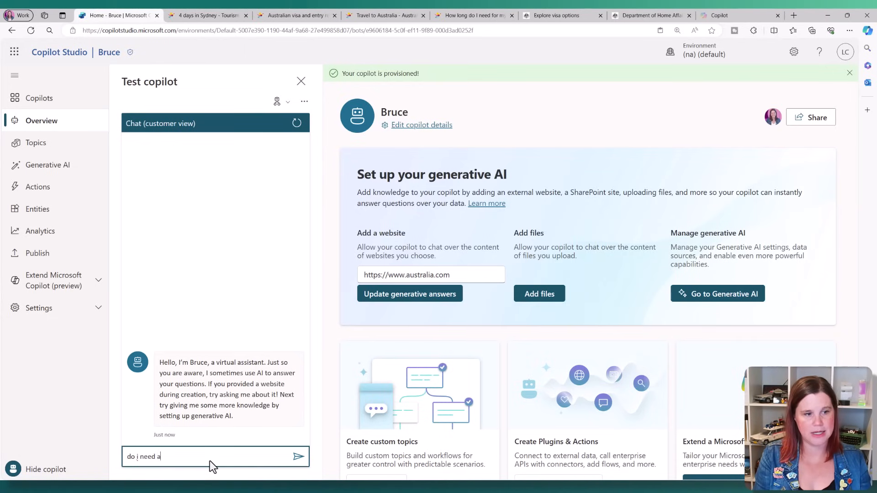
text( visa)
key(Return)
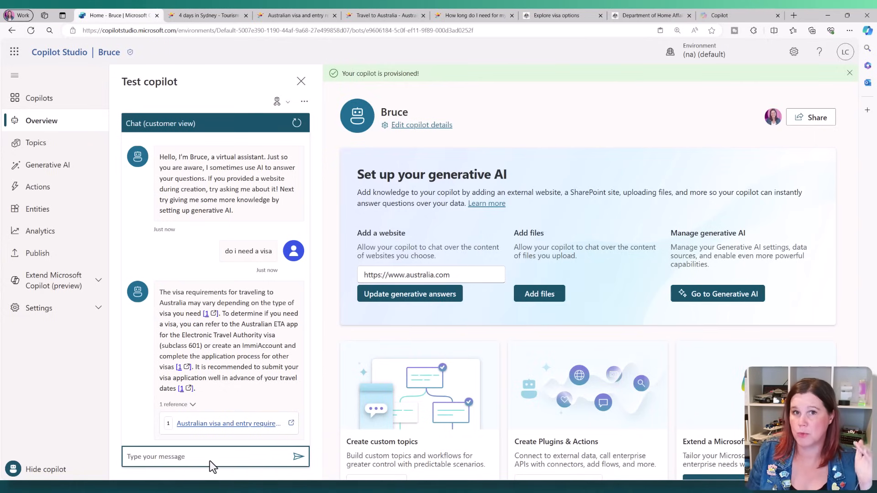
Start a new topic created from a description with Copilot and name it Visa
click(34, 146)
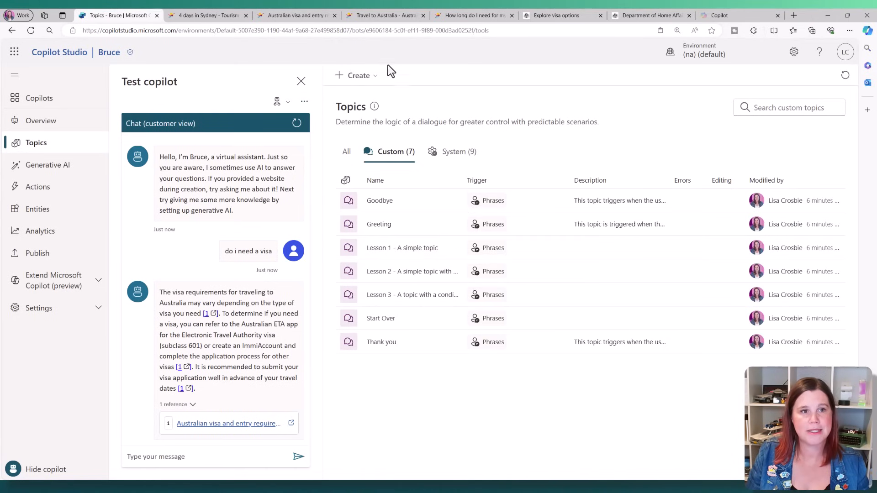
click(370, 79)
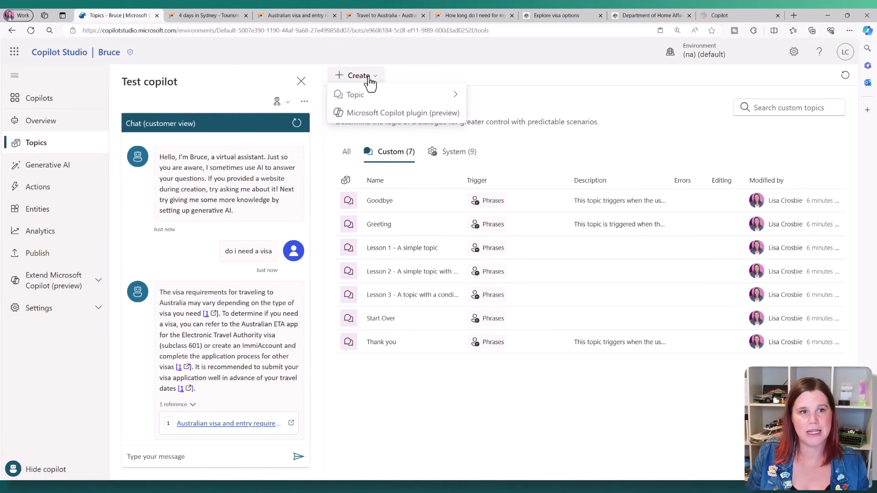
mouse_move(360, 100)
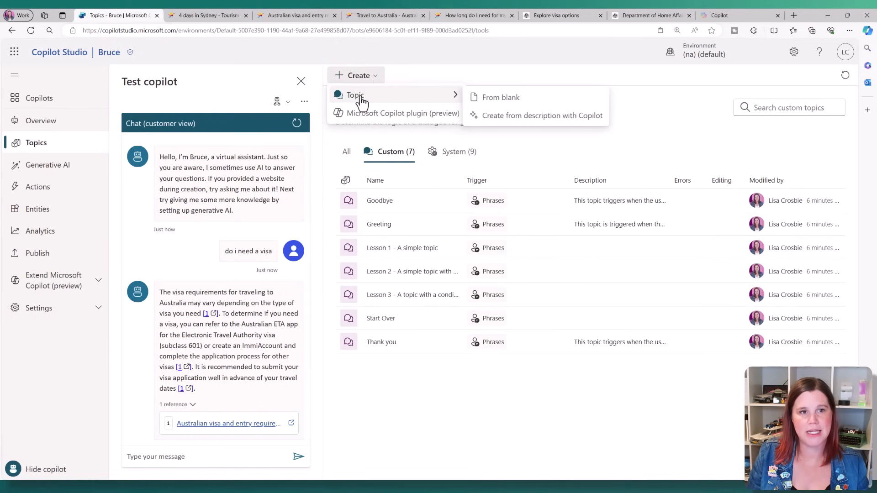
click(514, 116)
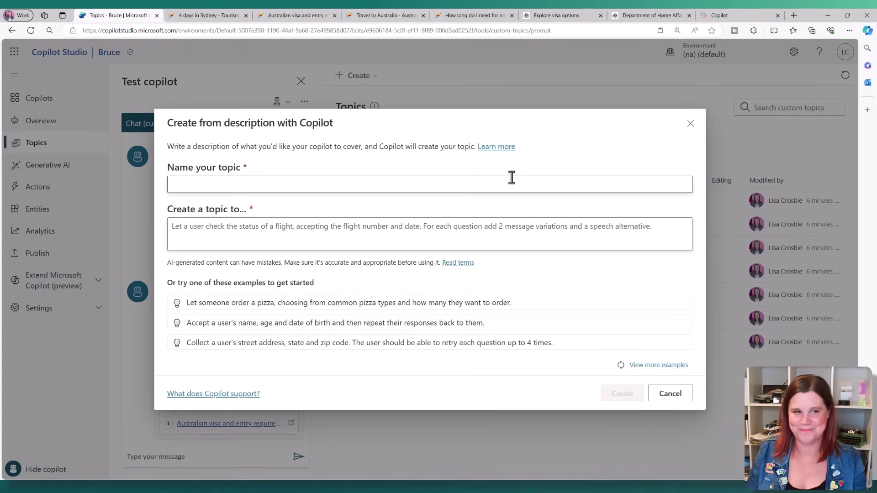
click(291, 181)
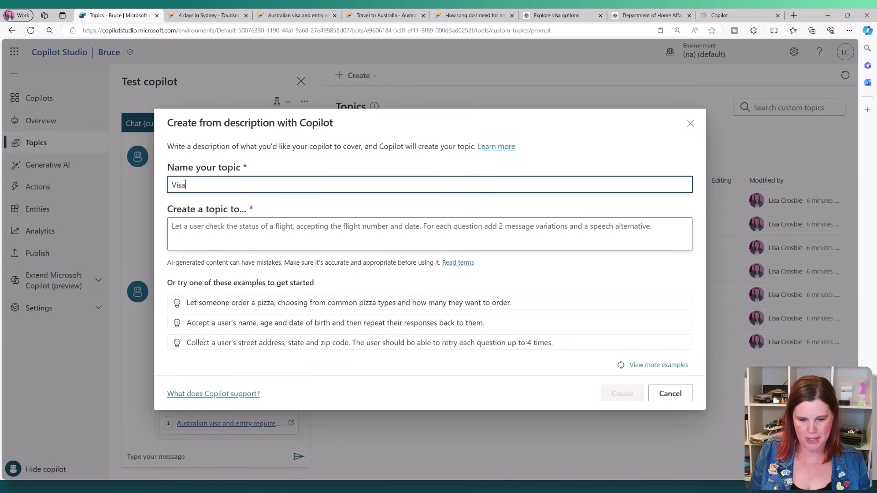
key(alt+Tab)
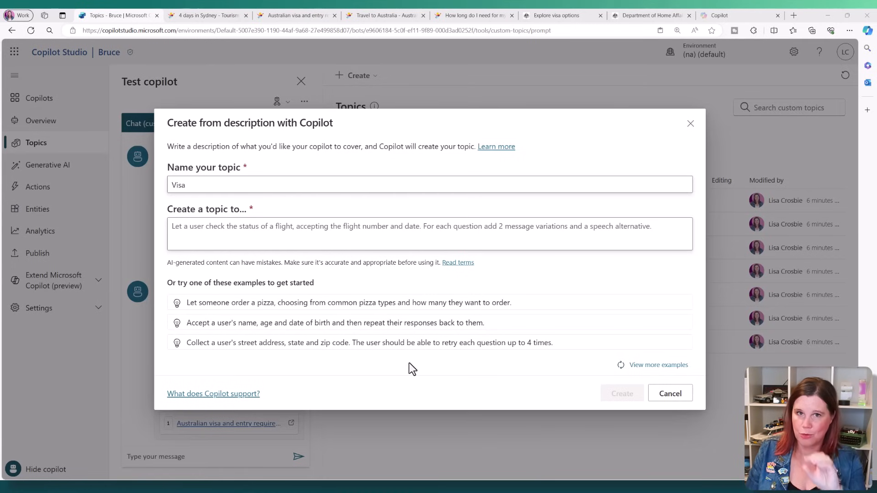
click(271, 226)
click(269, 234)
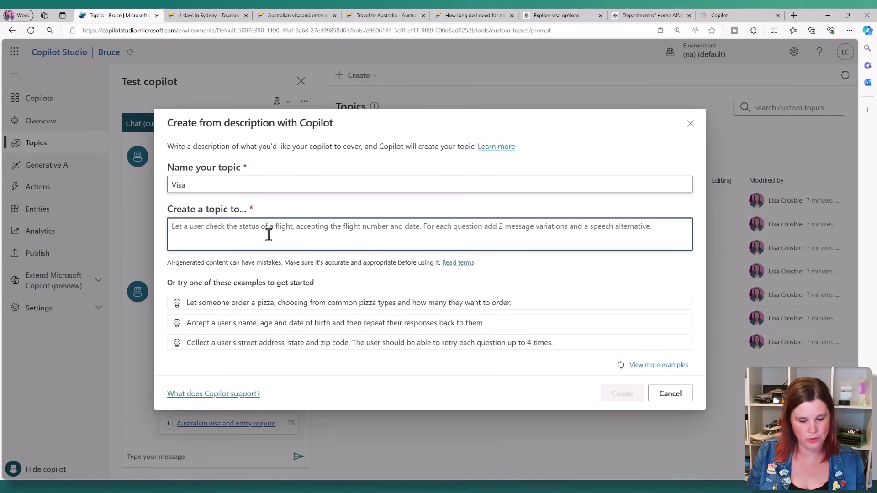
text(Let a user ask questions about a visa and redirect them to this site https://immi.homeaffairs.gov.au/visas/getting-a-visa/visa-finder)
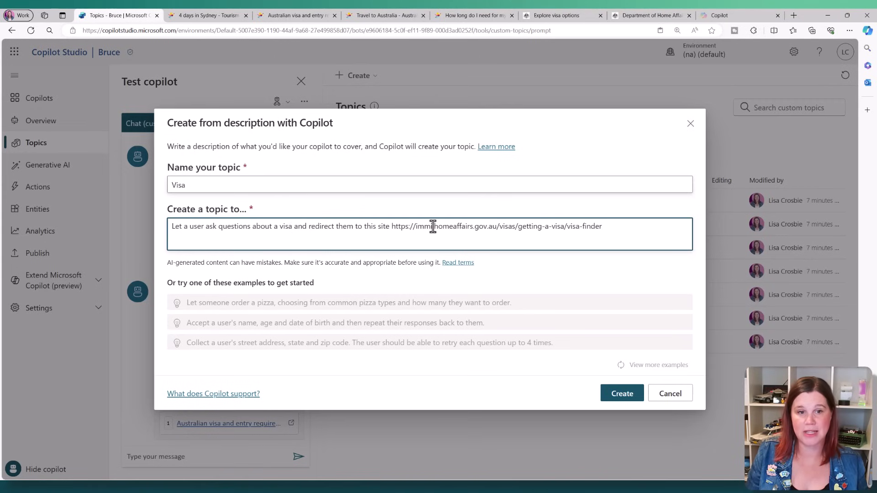
click(623, 395)
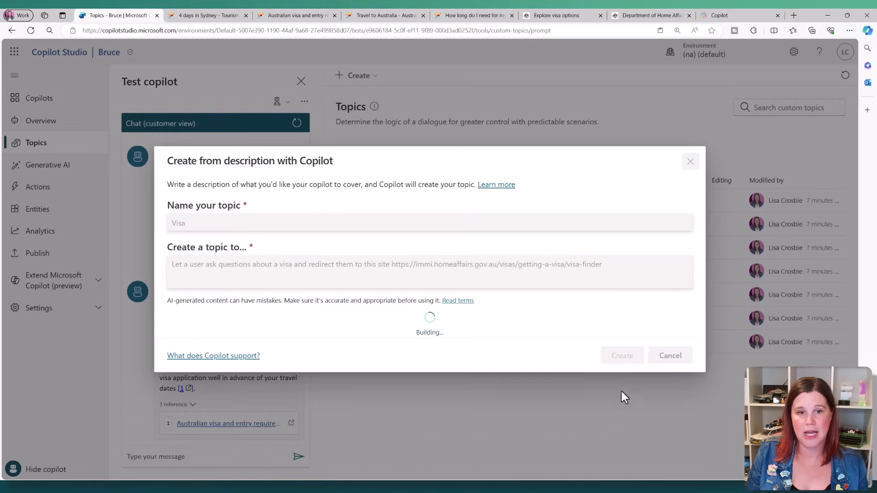
Look over the Home Affairs visa options page, and review the generated Visa topic's trigger phrases and full message text
click(548, 16)
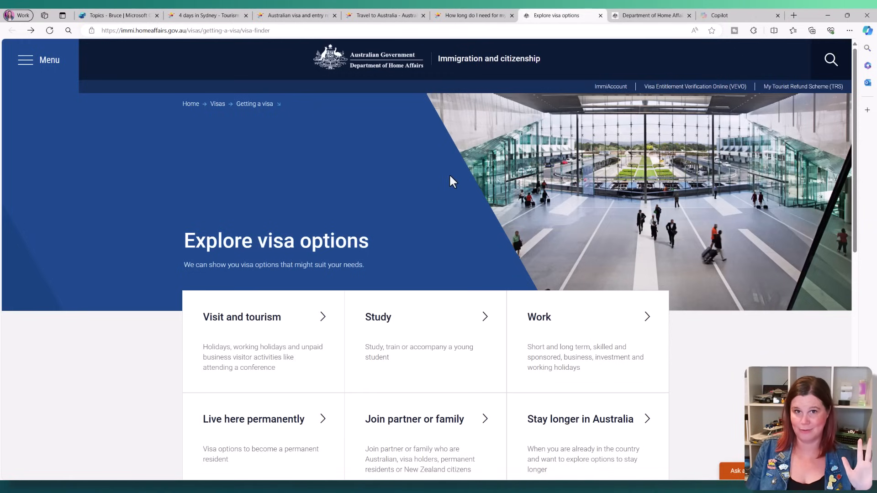
click(107, 16)
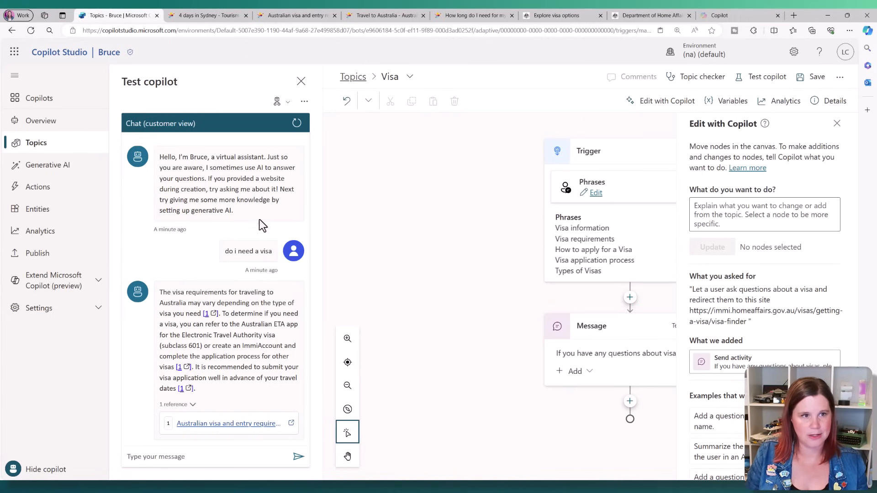
click(300, 82)
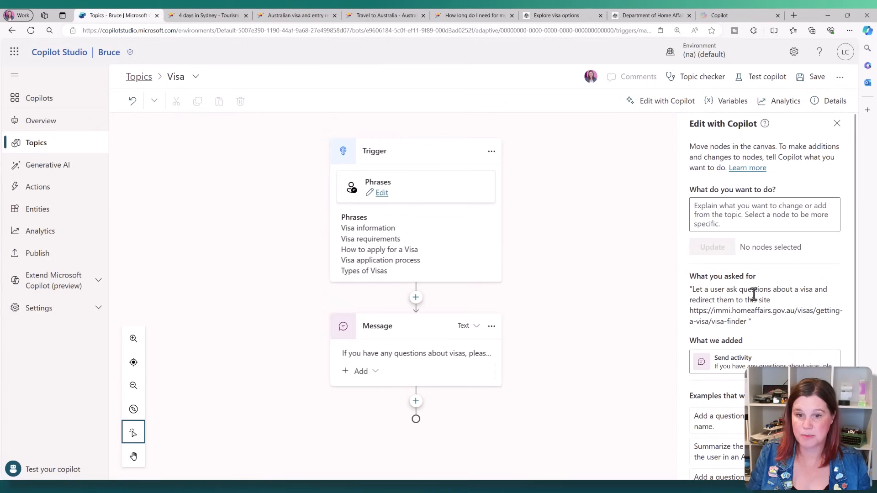
scroll(749, 319, down, 3)
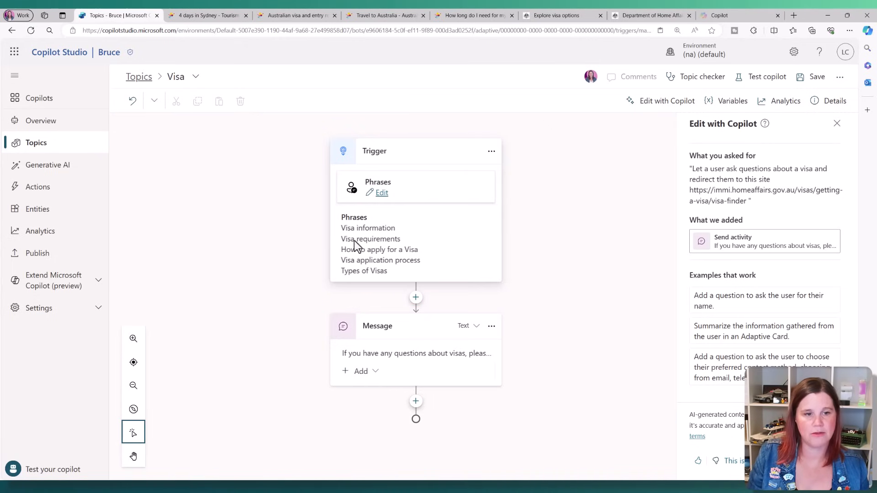
click(411, 356)
scroll(533, 289, down, 1)
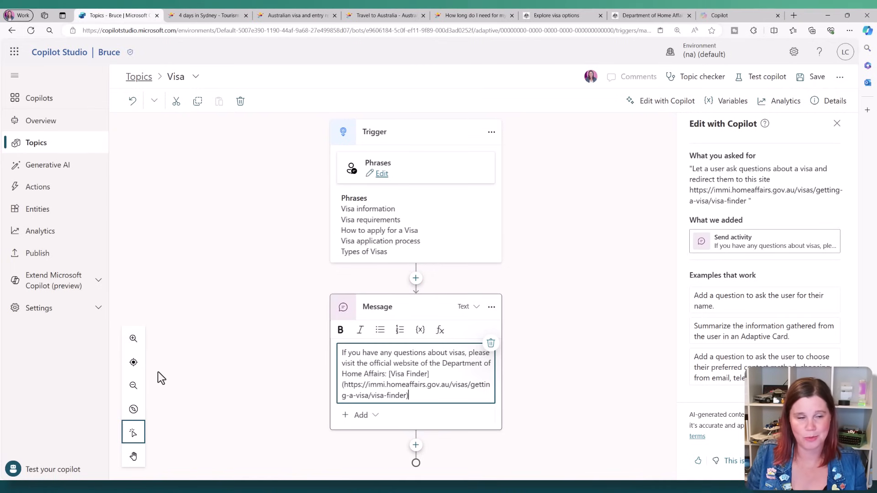
Reopen the test chat from the Visa topic, restart the conversation and send "do i need a visa"
click(71, 470)
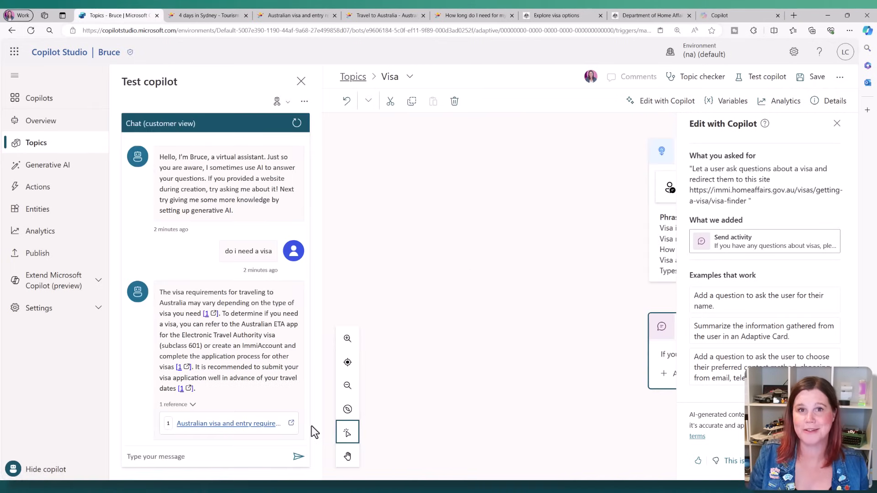
click(297, 123)
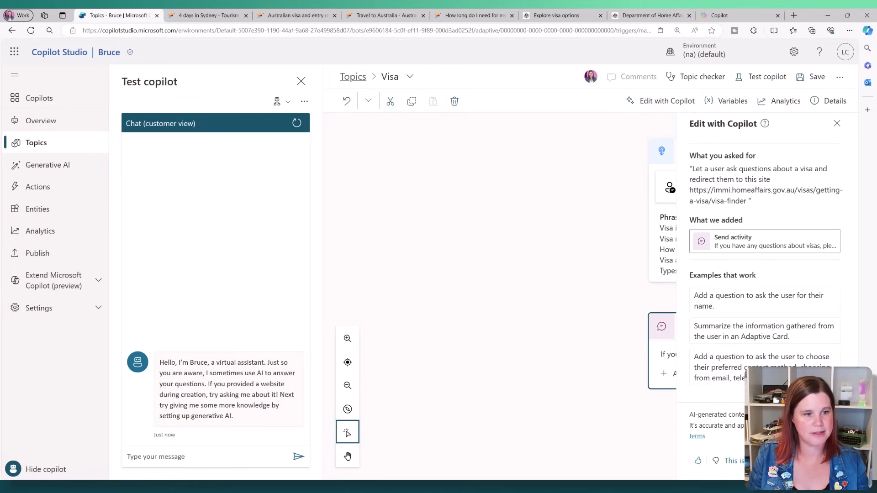
click(174, 456)
text(do )
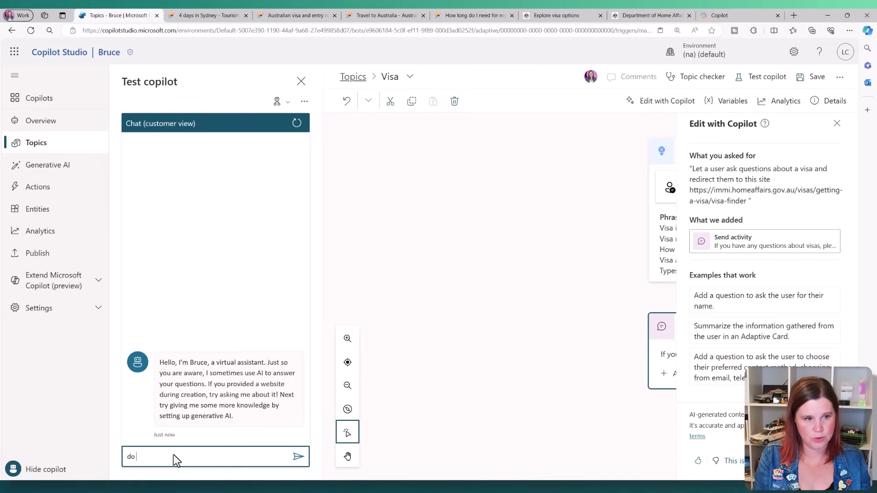
text(i need a visa)
key(Return)
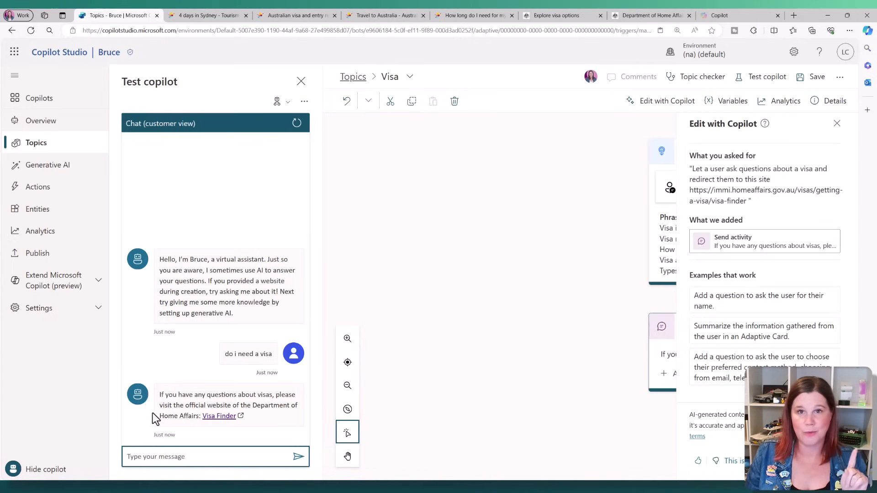
Hide the test chat and delete the colon and Visa Finder link from the end of the Visa topic's message
click(301, 82)
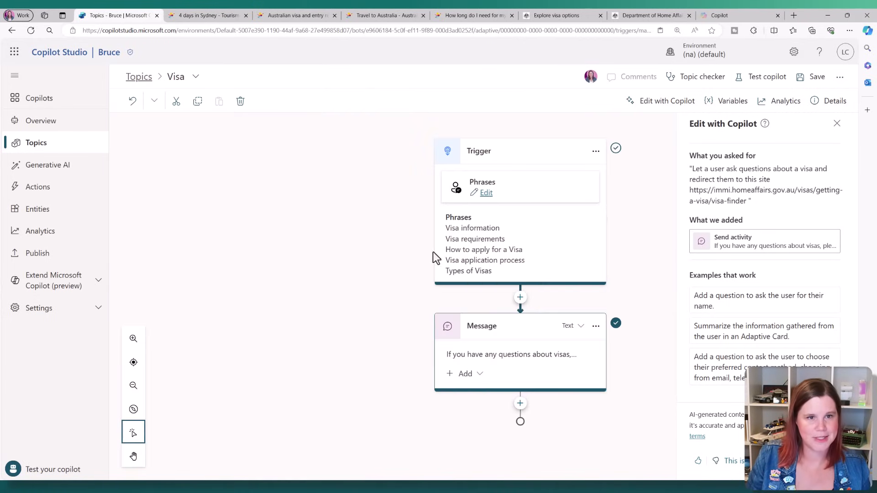
click(541, 356)
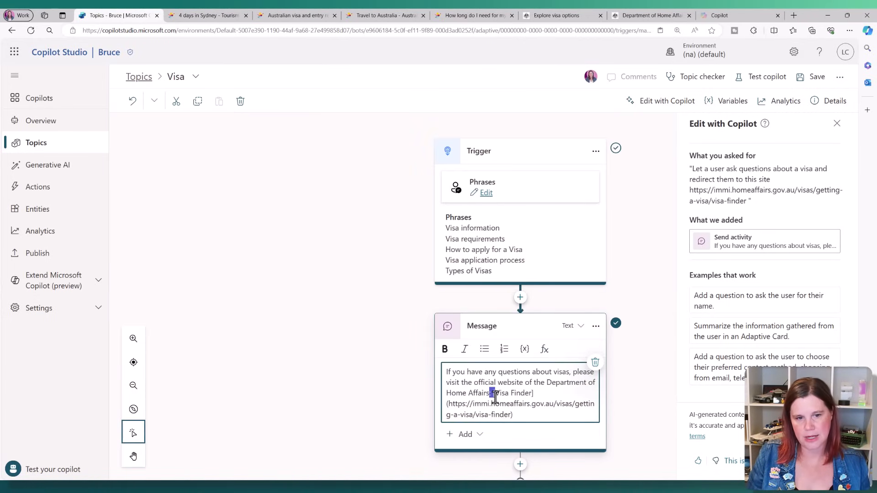
drag(490, 395, 520, 415)
key(BackSpace)
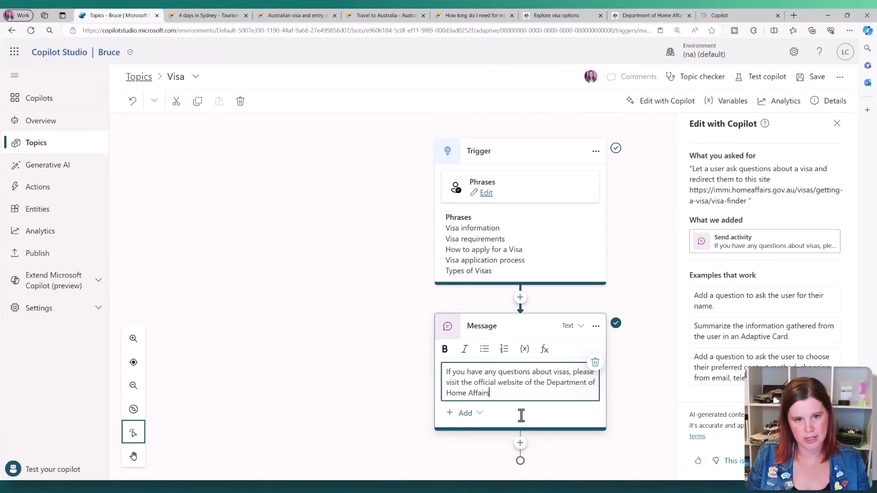
Add a basic card to the Visa topic's message and set its title to "Visa Information"
click(465, 413)
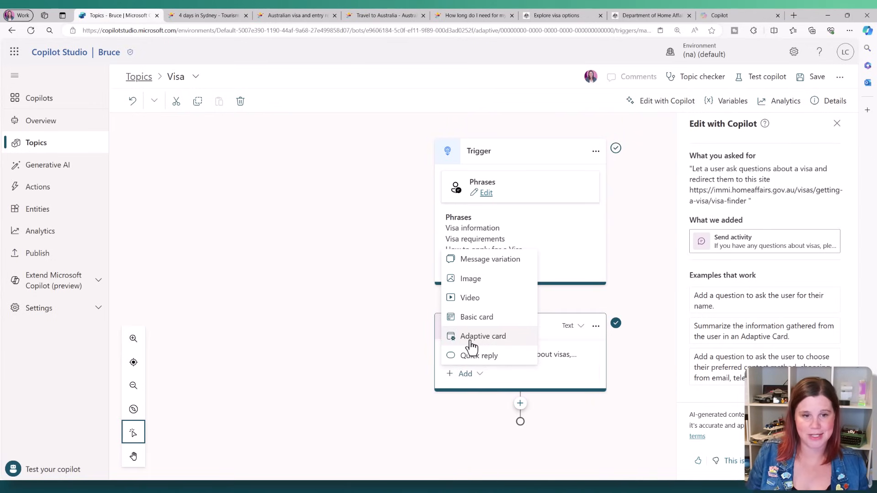
click(471, 317)
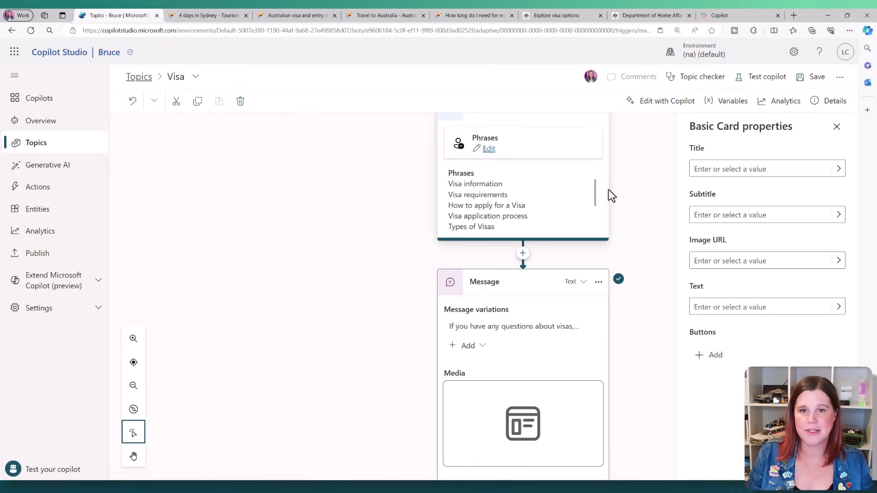
click(714, 172)
text(Visa I)
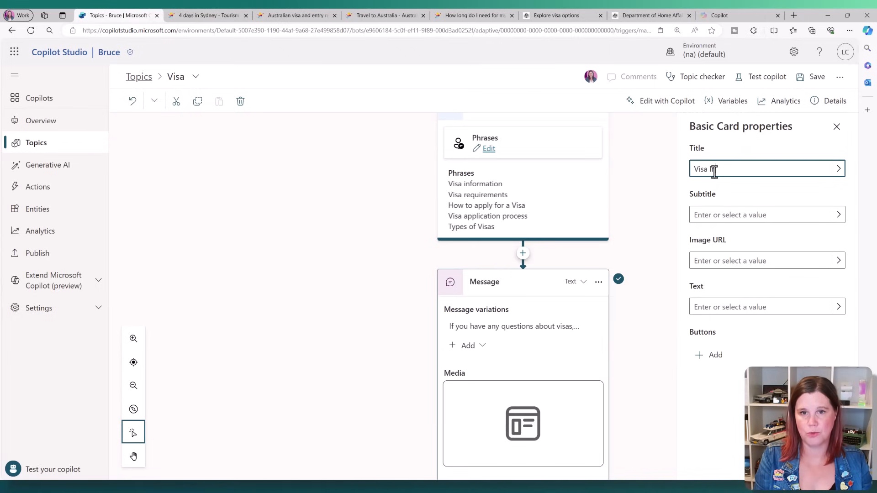
text(nformation)
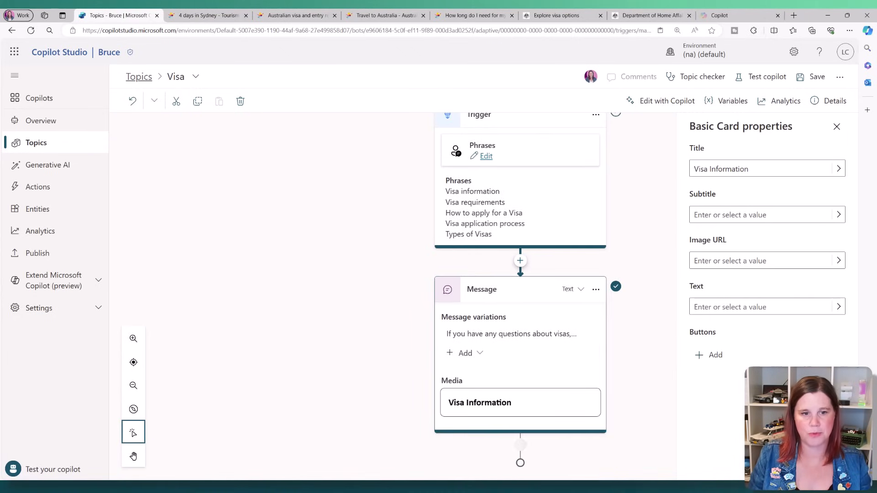
Set the basic card's subtitle to "All about getting a visa to visit Australia"
click(706, 211)
text(What do you)
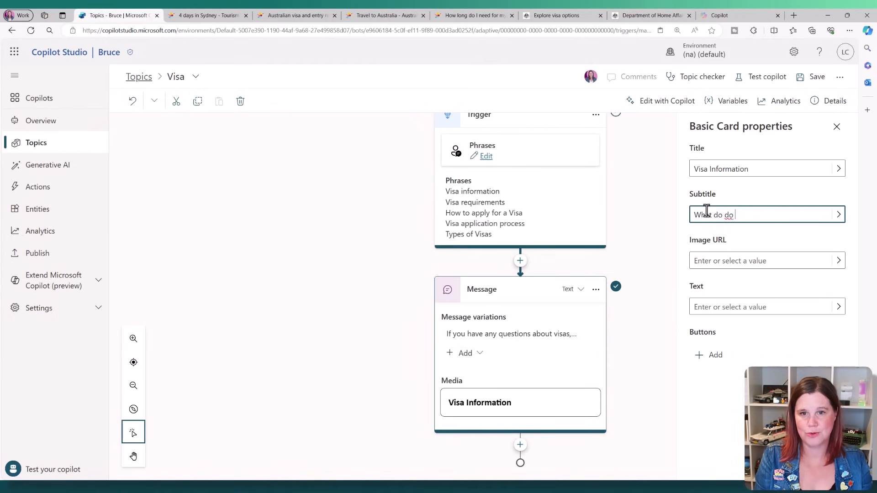
key(BackSpace)
key(BackSpace)
key(BackSpace)
key(BackSpace)
key(BackSpace)
key(BackSpace)
key(BackSpace)
key(BackSpace)
text(All abou)
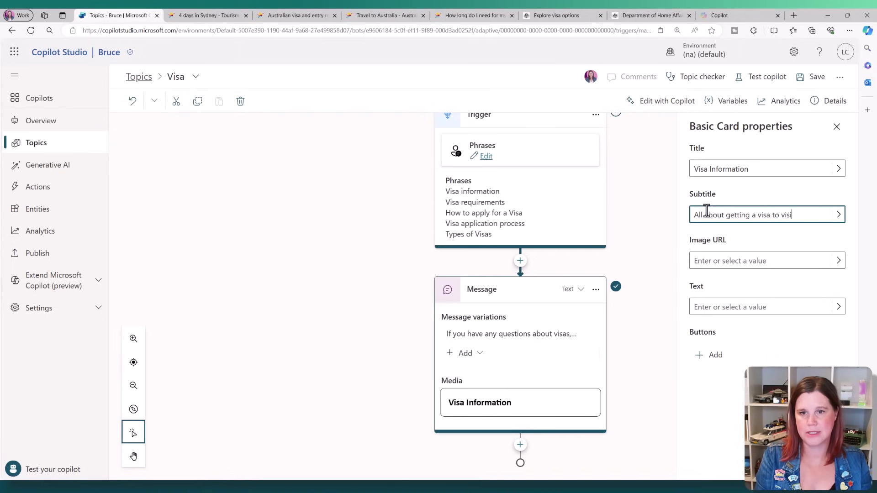
text(t Australia)
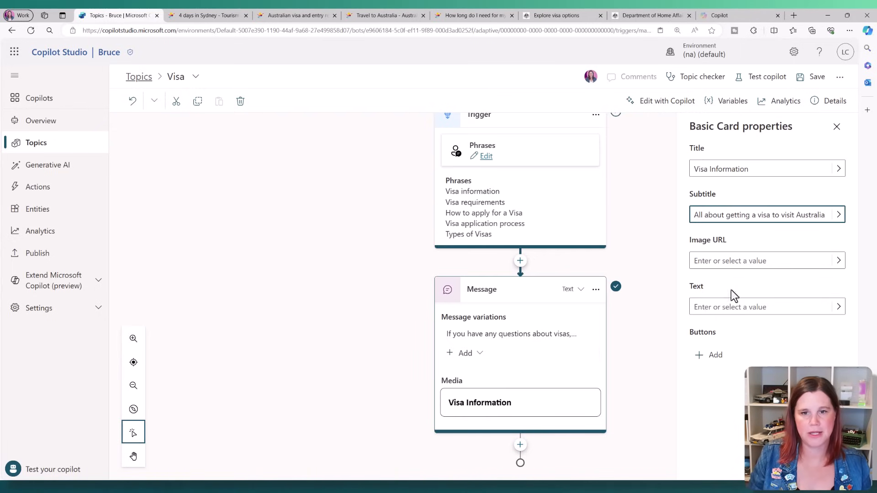
click(752, 388)
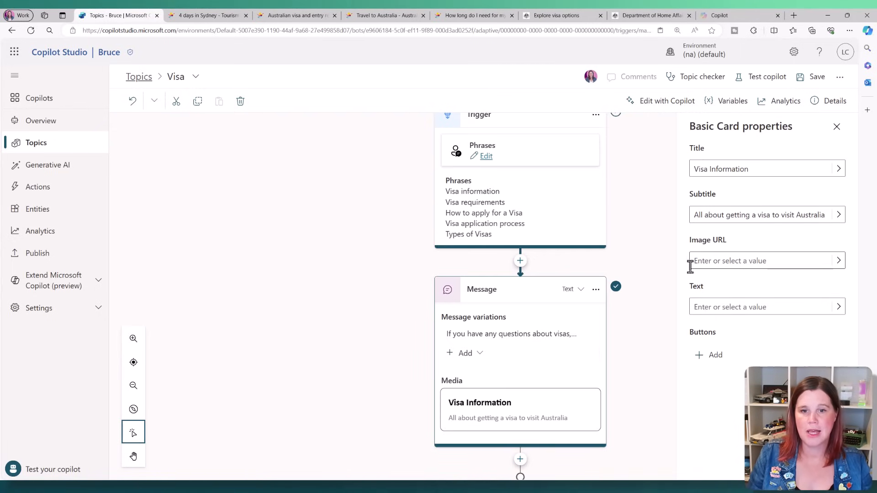
click(705, 308)
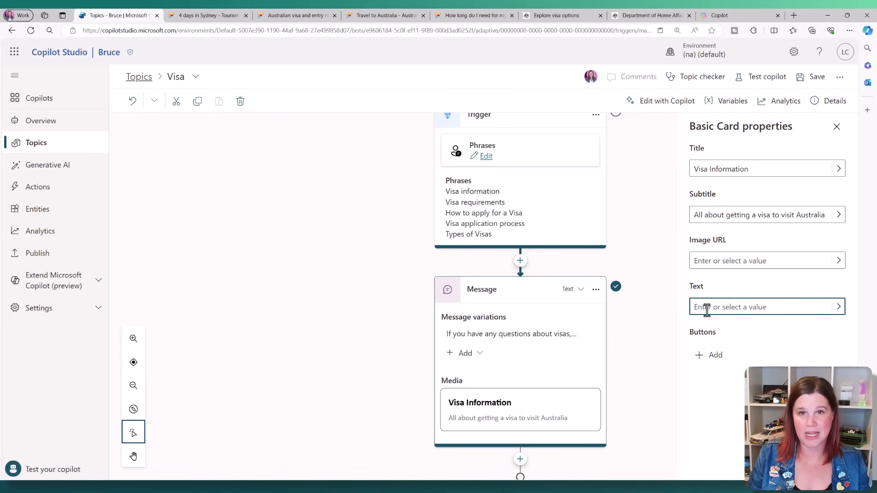
key(ctrl+v)
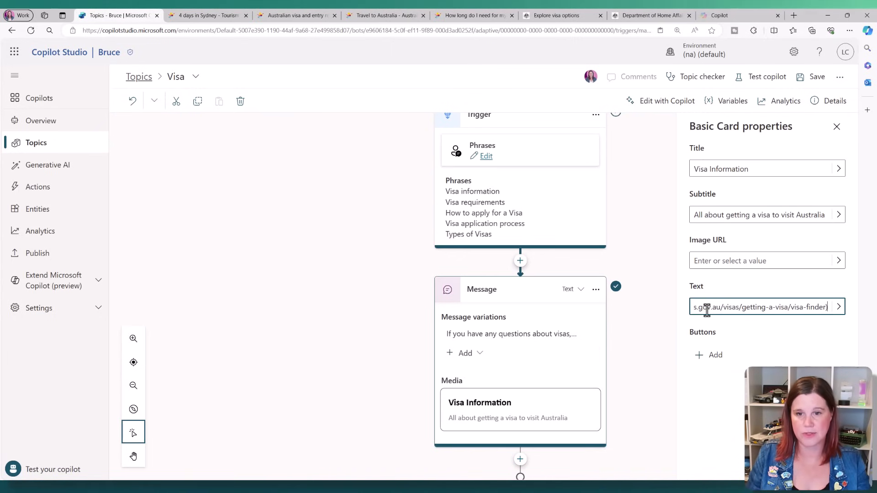
key(Left)
key(Left)
key(Left)
key(Left)
key(Left)
key(Left)
key(Left)
key(Left)
key(Left)
key(Left)
key(Left)
key(Left)
key(Left)
key(Left)
key(Left)
key(Left)
key(Left)
key(Left)
key(Left)
key(Left)
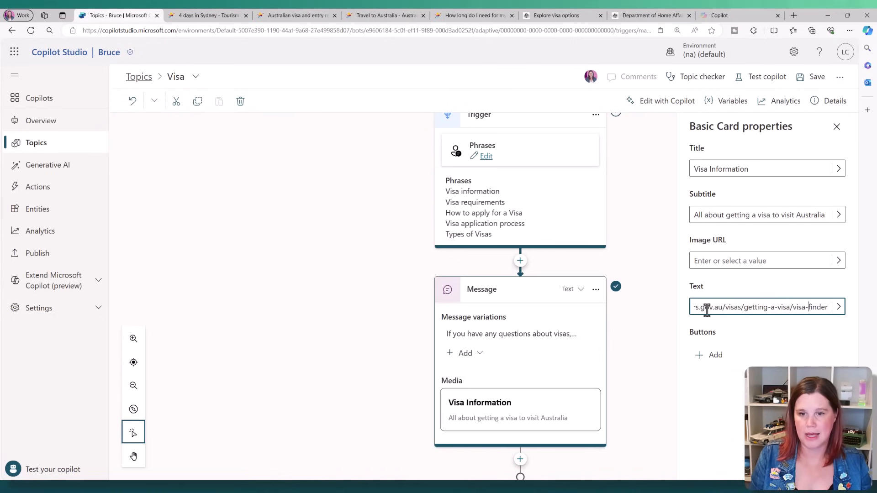
key(Left)
key(Left)
key(Left)
key(Left)
key(Left)
key(Left)
key(Left)
key(Left)
key(Left)
key(Left)
key(Left)
key(Left)
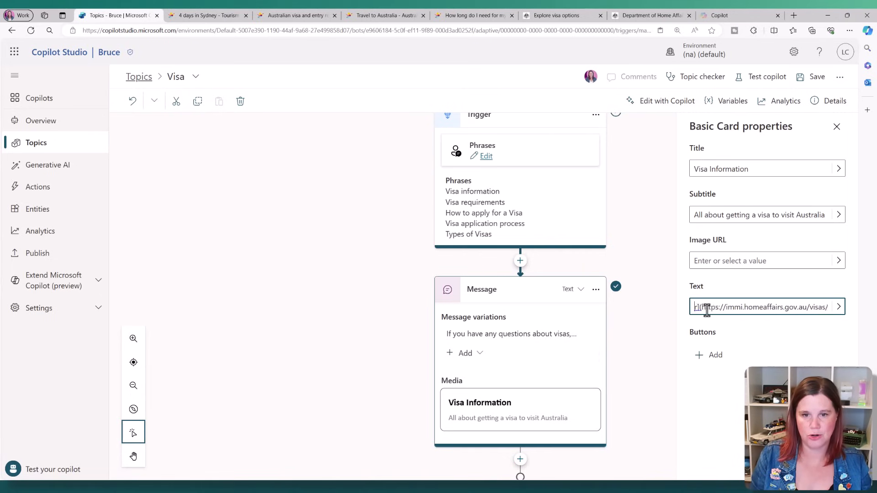
text([Visa Finder]()
key(Right)
key(Right)
key(Right)
key(Right)
key(Right)
key(Right)
key(Right)
key(Right)
key(Right)
key(Right)
key(Right)
key(Right)
key(Right)
key(Right)
key(Right)
key(Right)
key(Right)
key(Right)
key(Right)
key(Right)
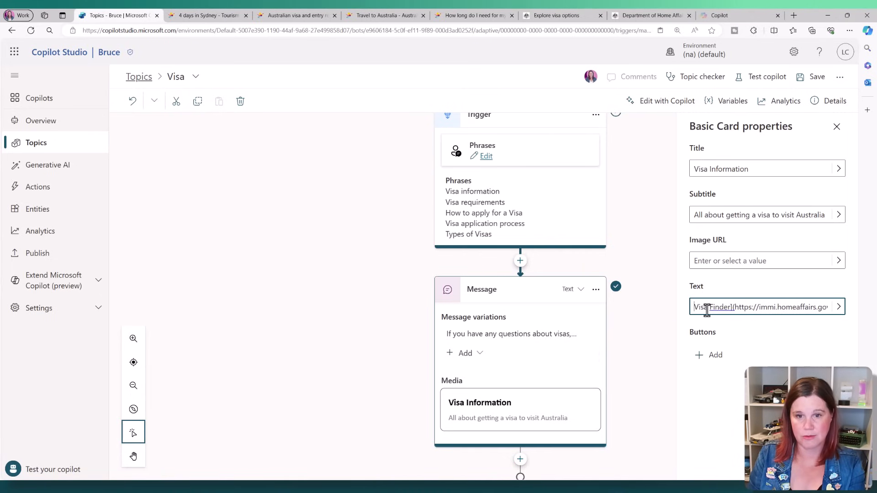
key(Right)
key(Right)
key(Right)
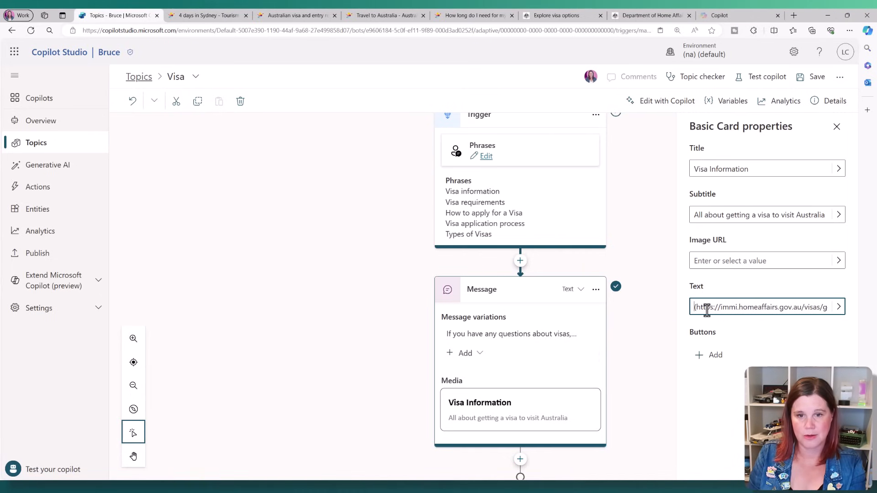
click(716, 395)
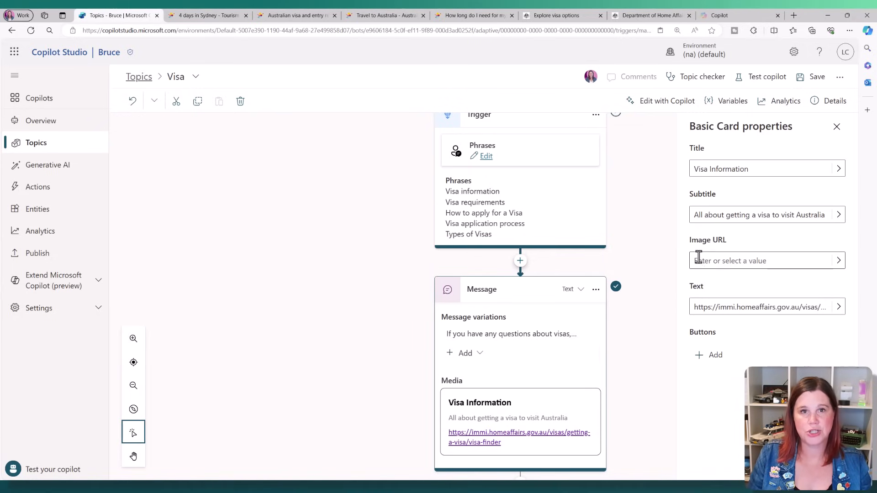
Copy the image link of the Australian Government Department of Home Affairs logo from the Home Affairs homepage
click(641, 16)
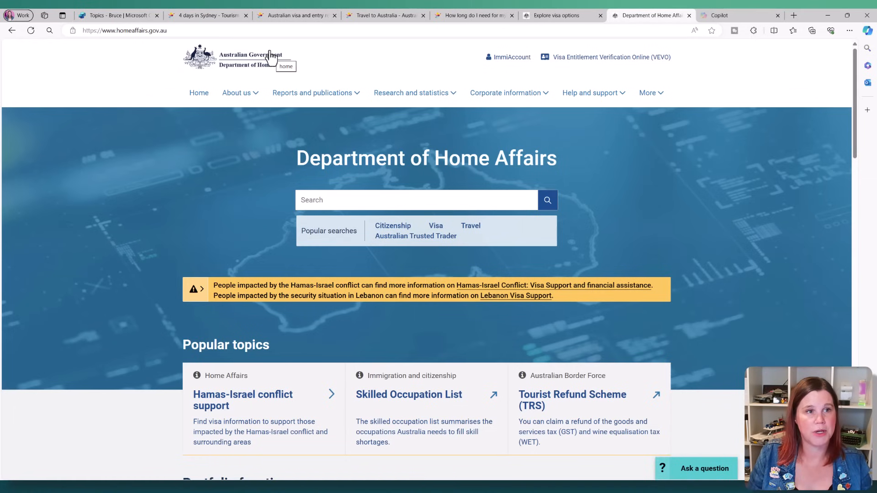
right_click(244, 61)
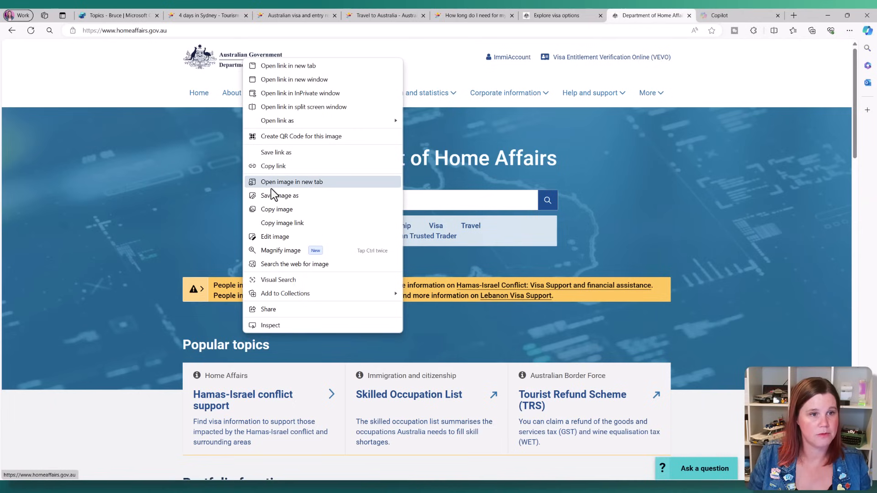
click(267, 223)
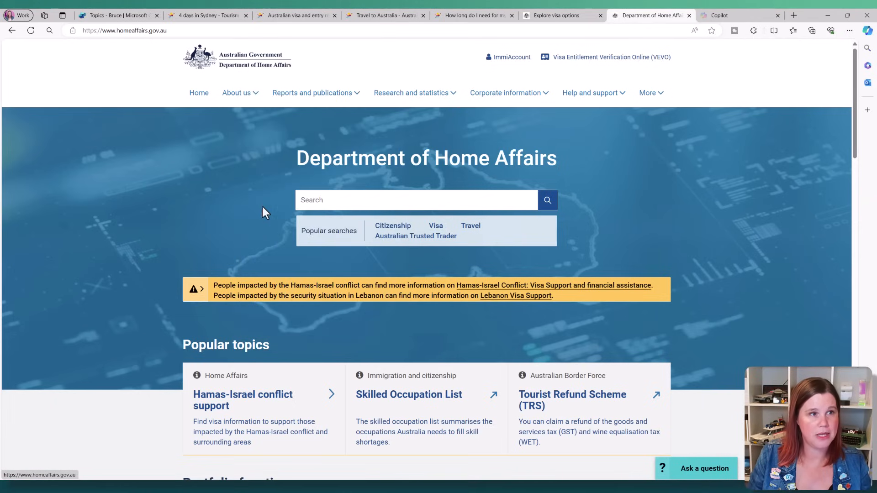
Return to the Visa topic, paste the copied logo link as the card's image URL and save the topic
click(123, 17)
click(700, 259)
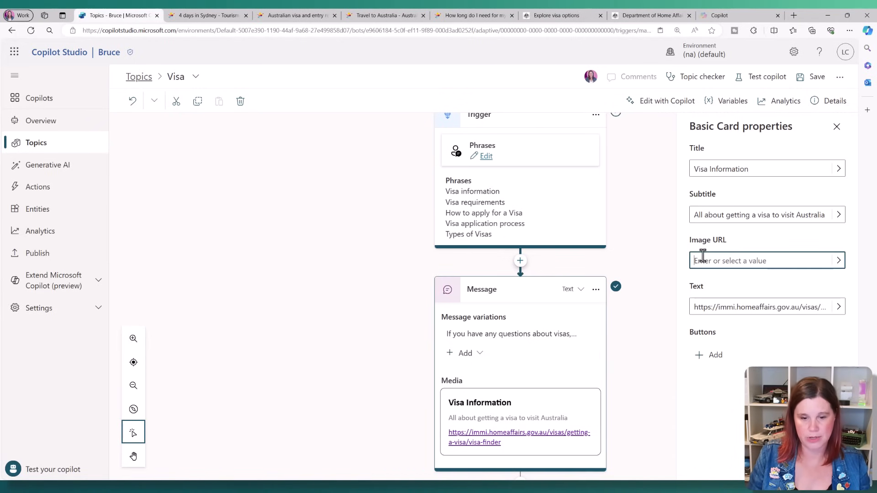
key(ctrl+v)
click(742, 416)
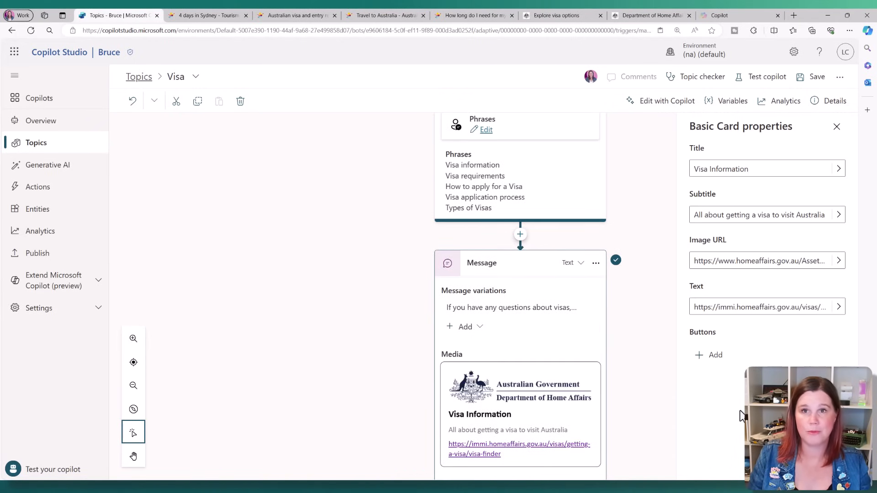
click(814, 77)
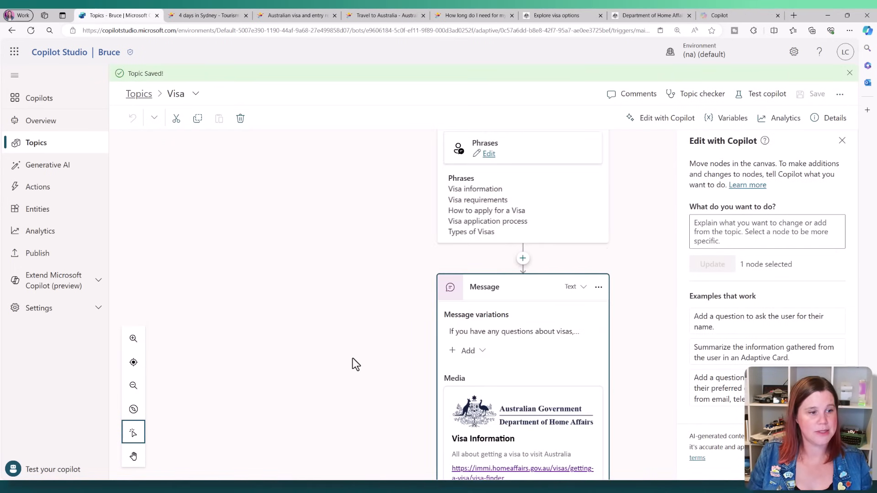
Test the Visa topic's card by asking "do i need a visa" in a restarted test conversation
click(78, 460)
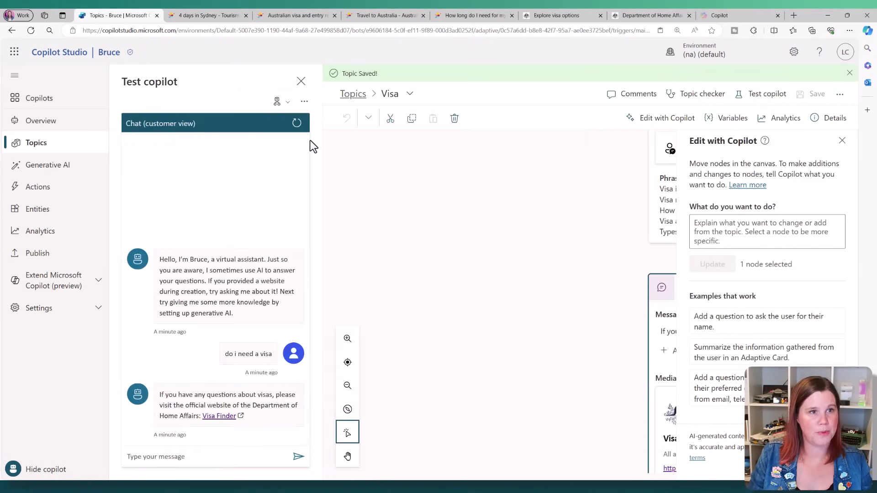
click(297, 123)
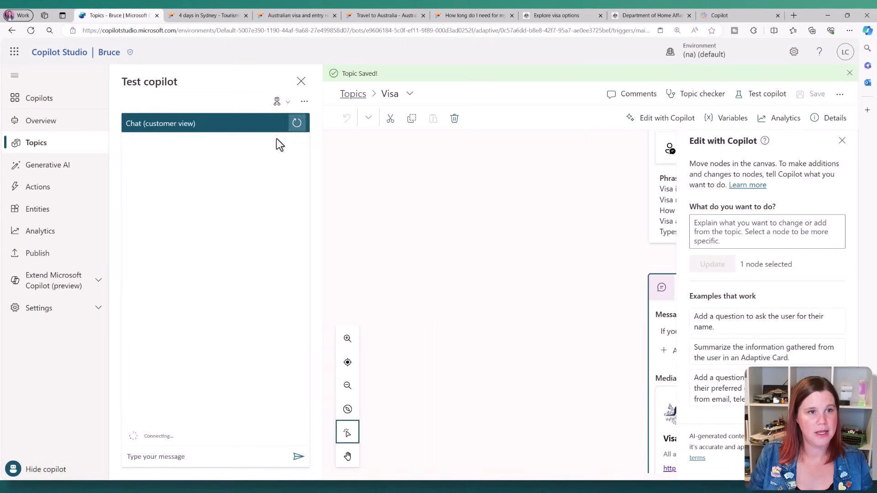
click(160, 457)
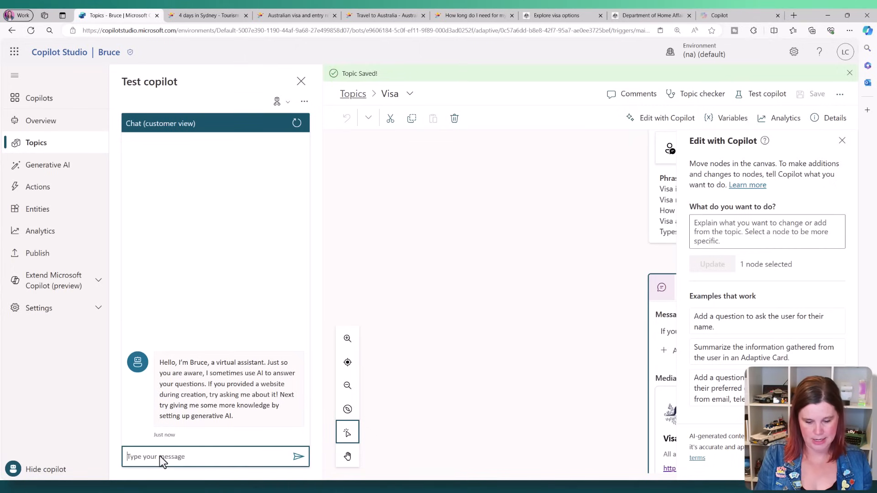
text(do i nee)
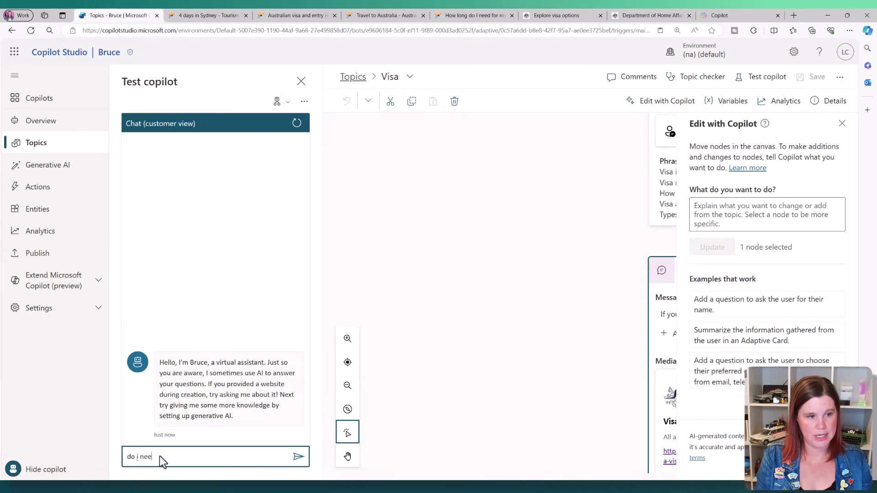
text(d a visa)
key(Return)
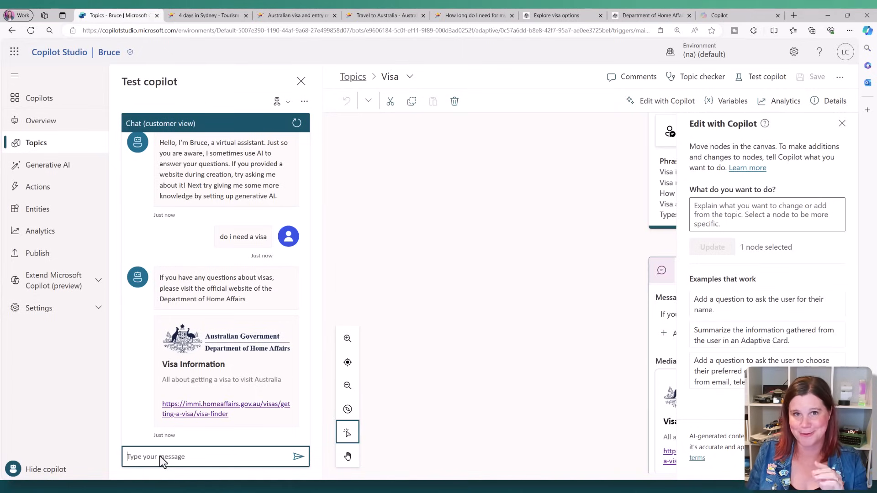
scroll(207, 322, up, 1)
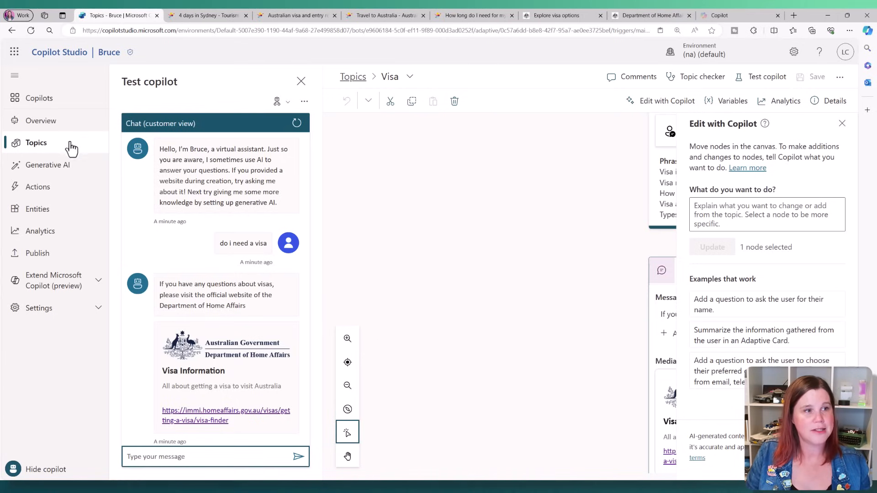
Go back to the list of topics and open the Conversation Start system topic
click(353, 78)
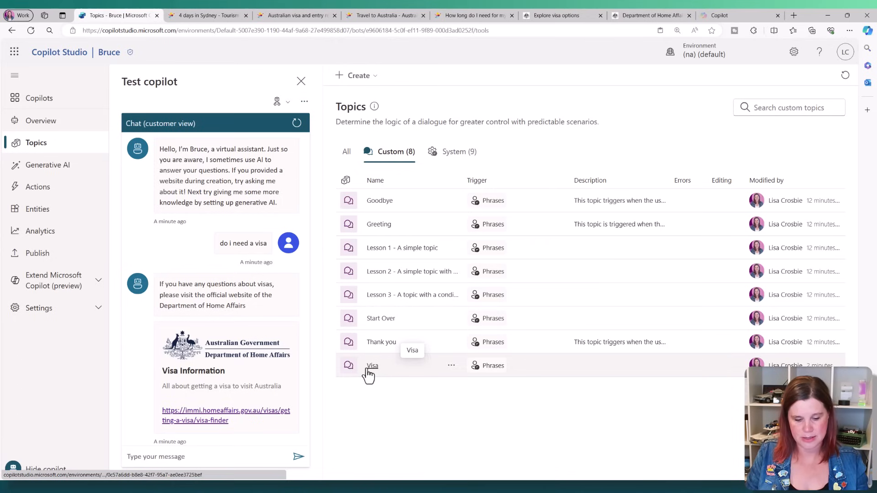
click(450, 155)
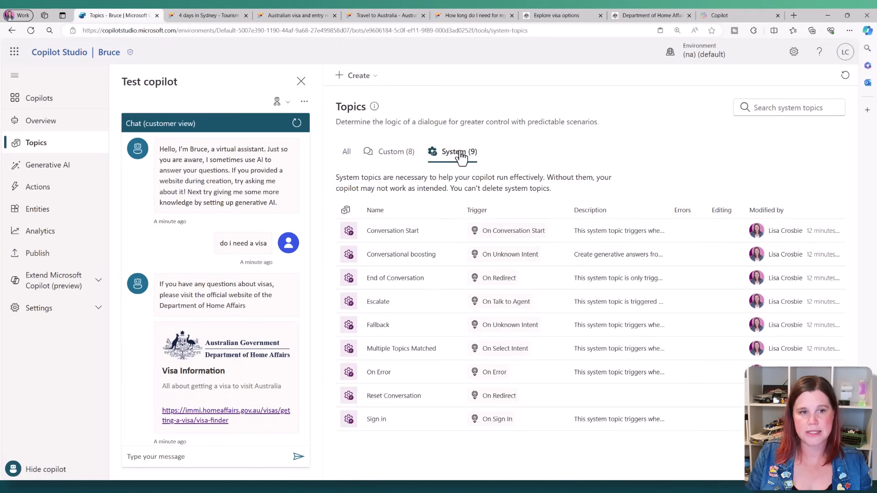
click(379, 234)
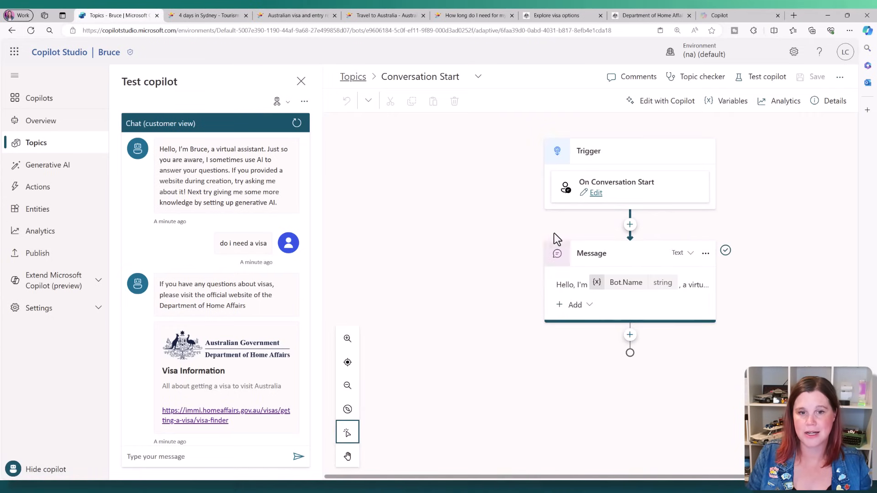
Replace the greeting's last two sentences with "I can help you find things to do in Australia!" and save the Conversation Start topic
click(571, 286)
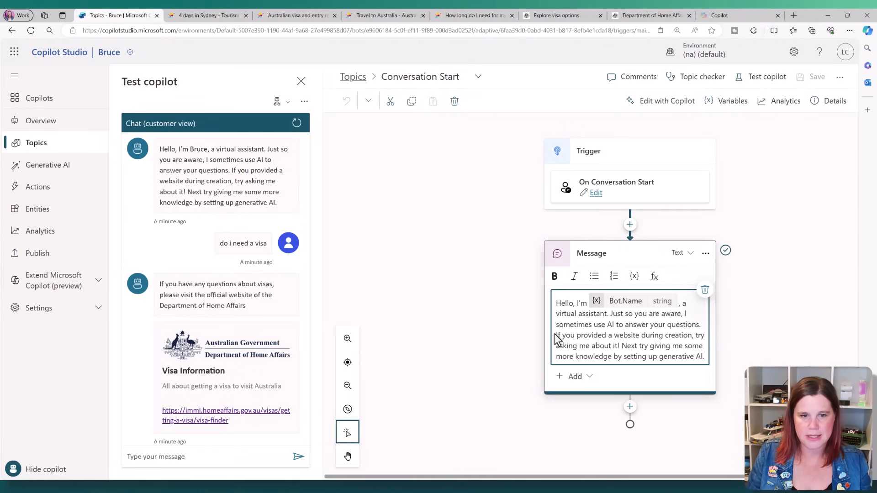
drag(555, 335, 703, 356)
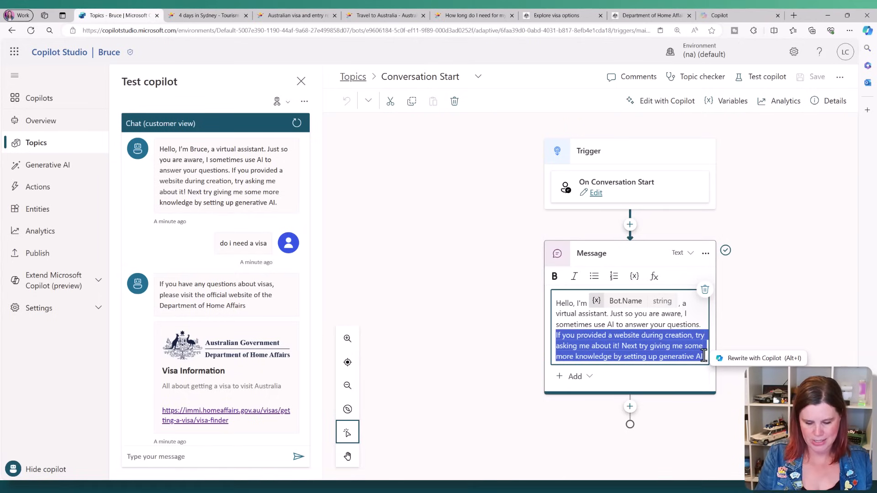
key(BackSpace)
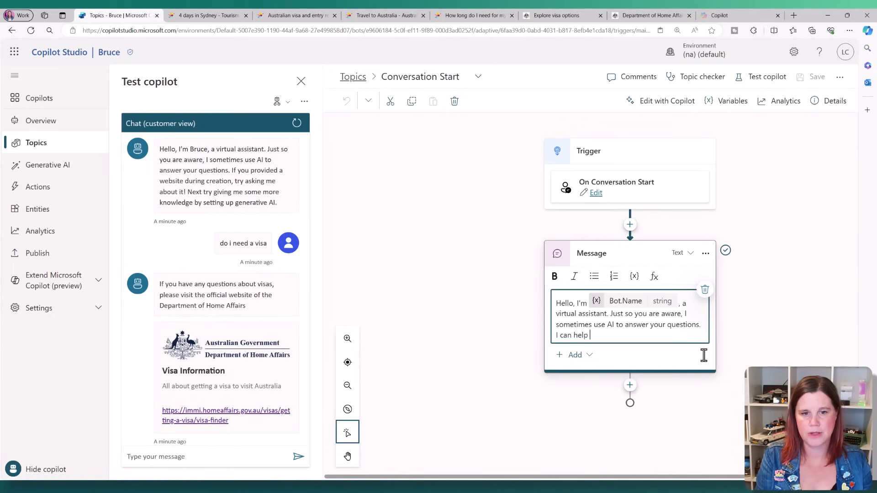
text(I can help you find things)
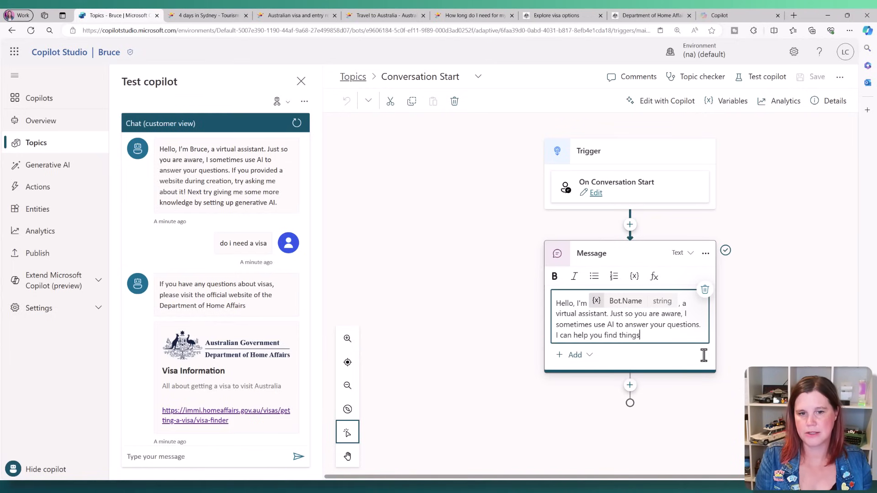
text( to do in Australi)
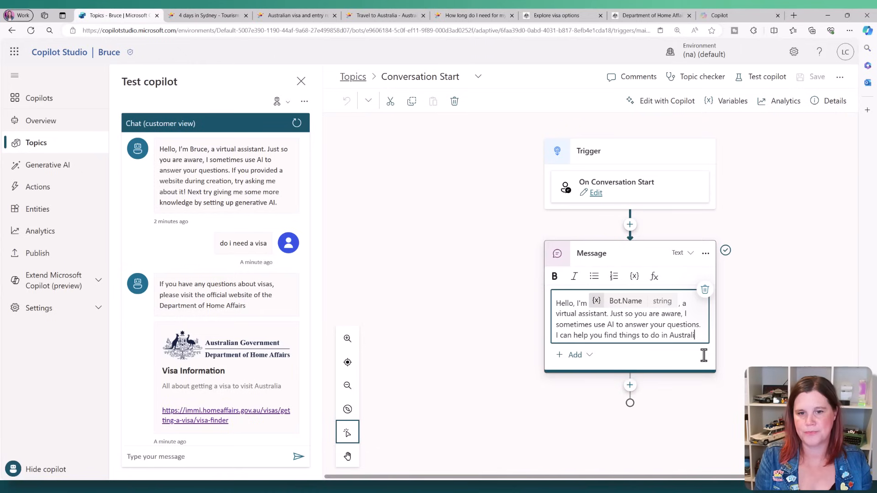
text(a!)
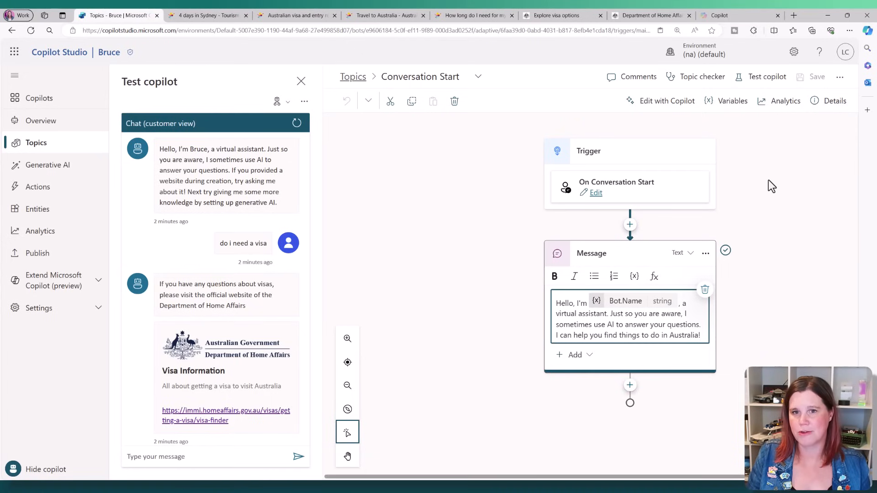
click(746, 180)
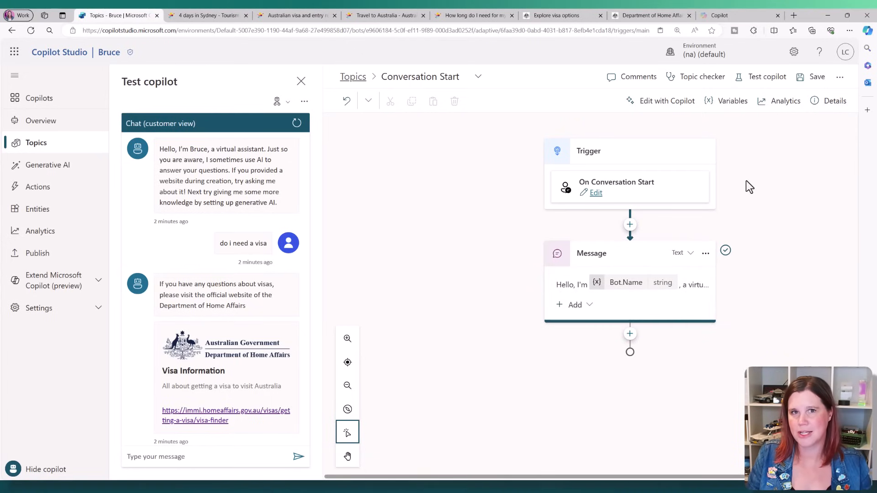
click(810, 77)
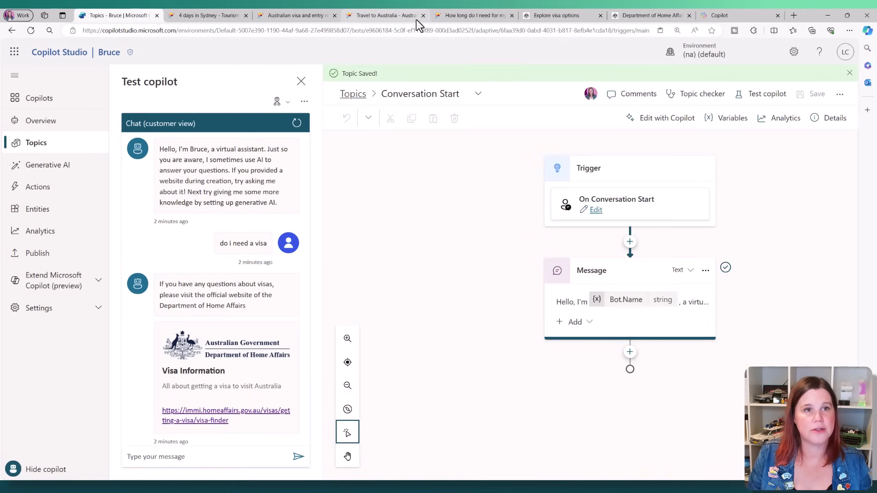
Examine the australia.com page on how long a trip to Australia needs, including its advice for different trip lengths
click(402, 17)
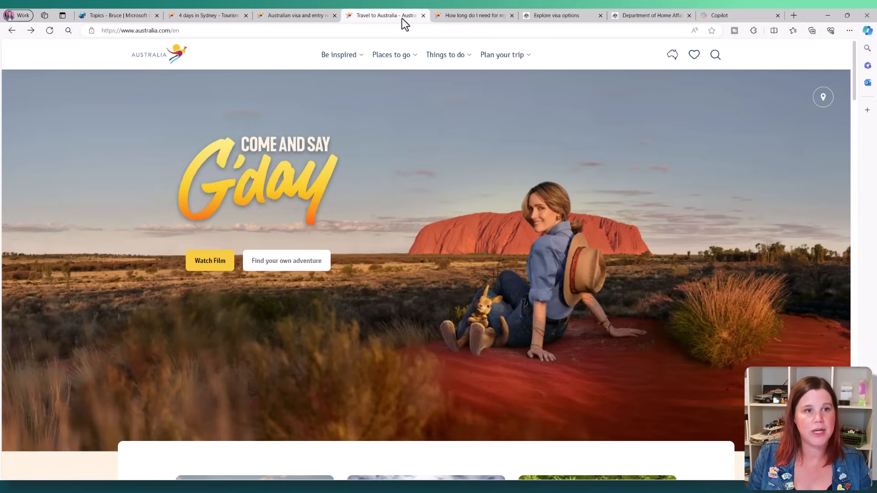
click(453, 16)
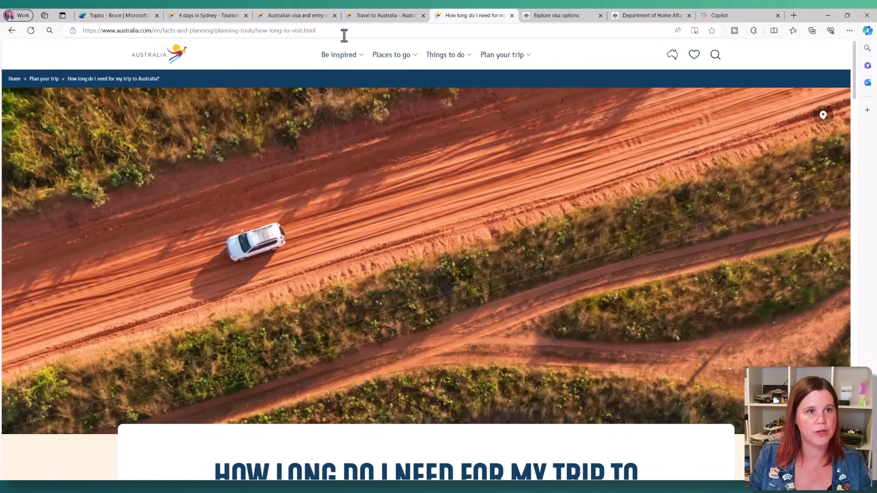
scroll(417, 242, down, 4)
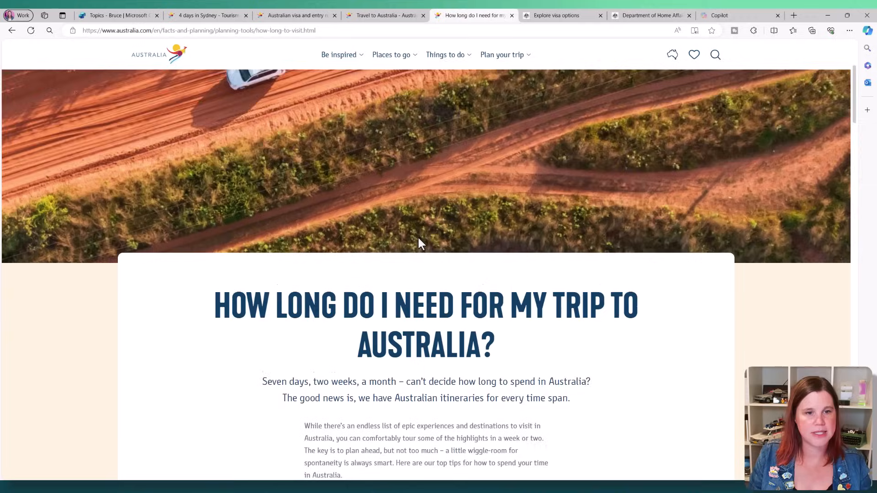
scroll(418, 236, down, 9)
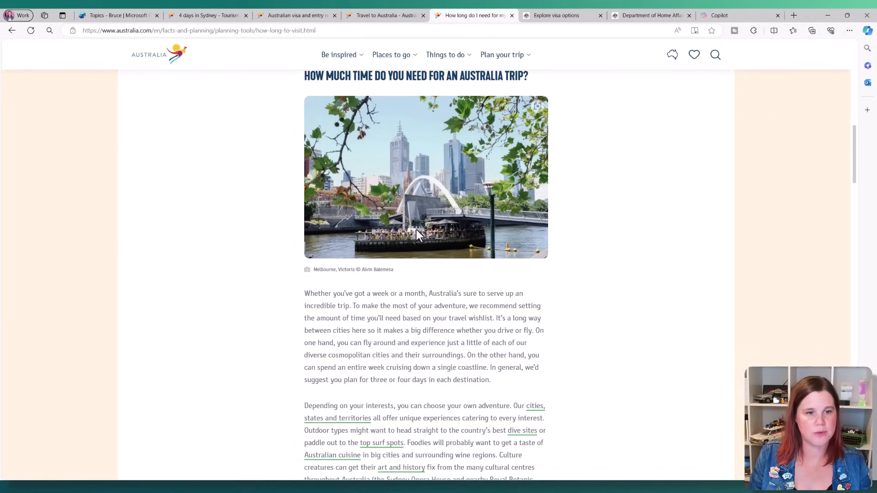
scroll(418, 236, down, 13)
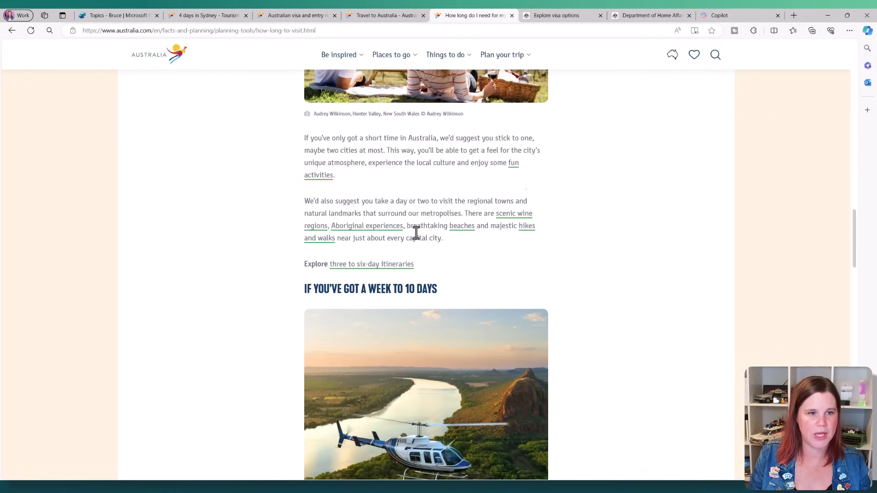
scroll(416, 233, down, 12)
scroll(359, 188, up, 1)
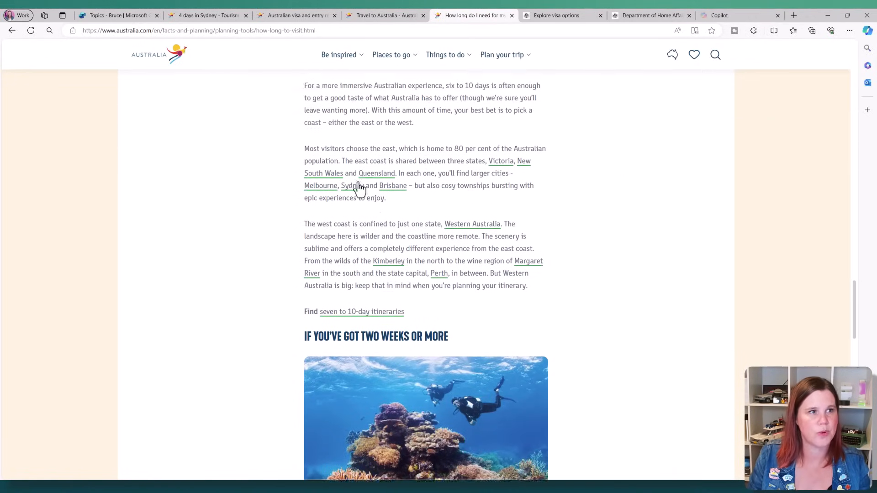
scroll(360, 188, up, 1)
Have Copilot create topic "How long should I stay" from the description "Let the user ask about how long they should plan for their trip to Australia"
click(98, 15)
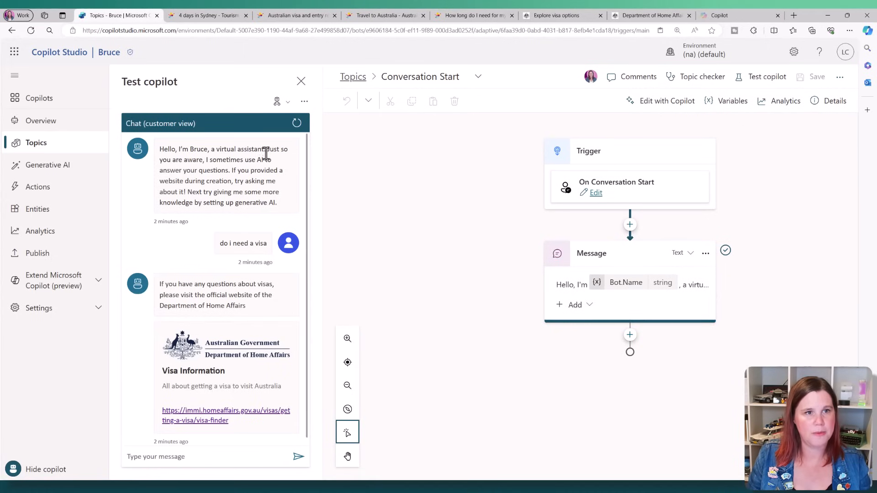
click(352, 77)
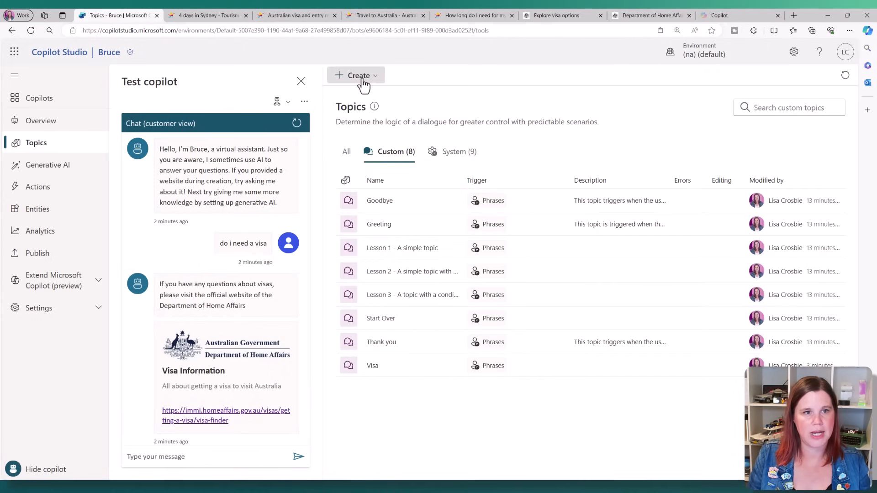
click(364, 84)
mouse_move(460, 99)
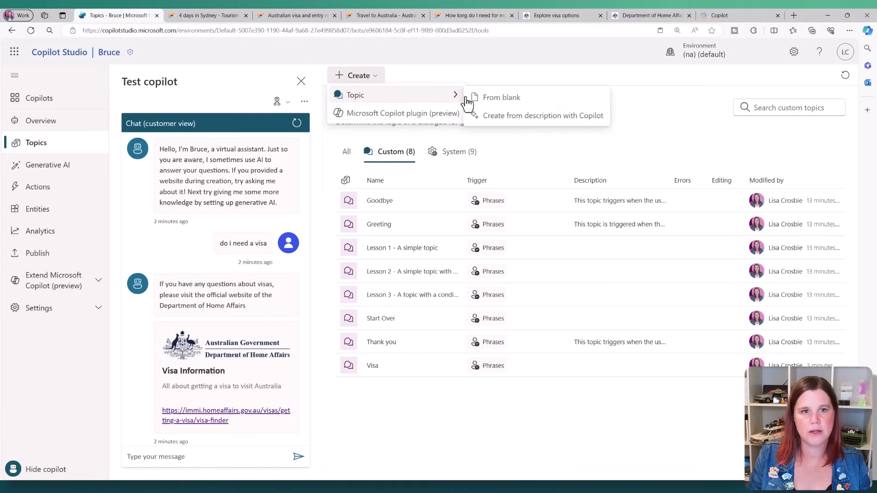
click(515, 124)
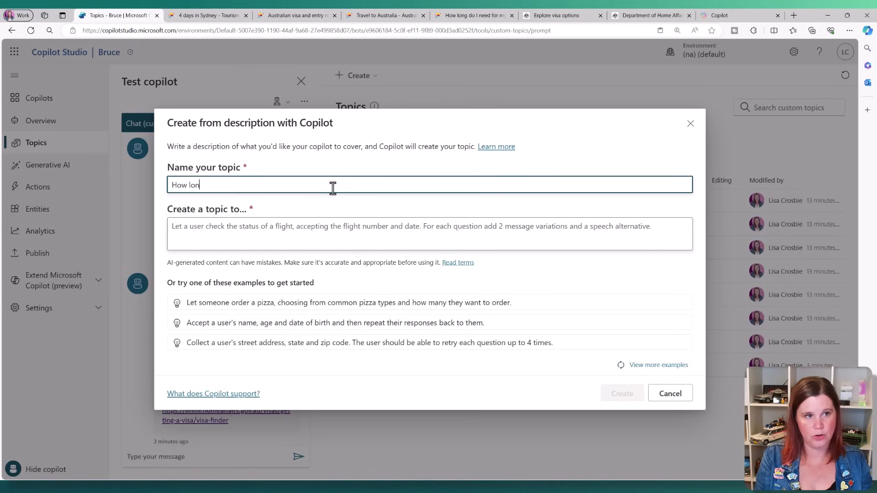
text(How long should I stay)
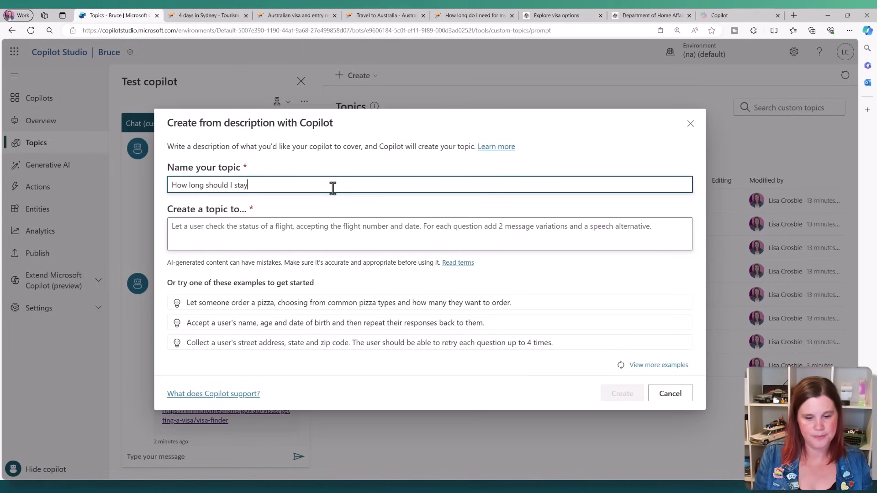
click(202, 228)
text(Let the user ask about how long they should plan for their trip to Australia)
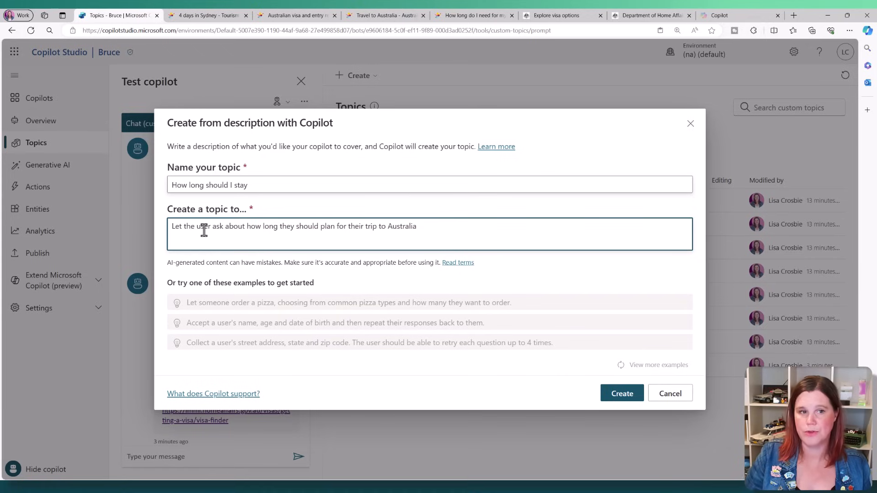
click(610, 394)
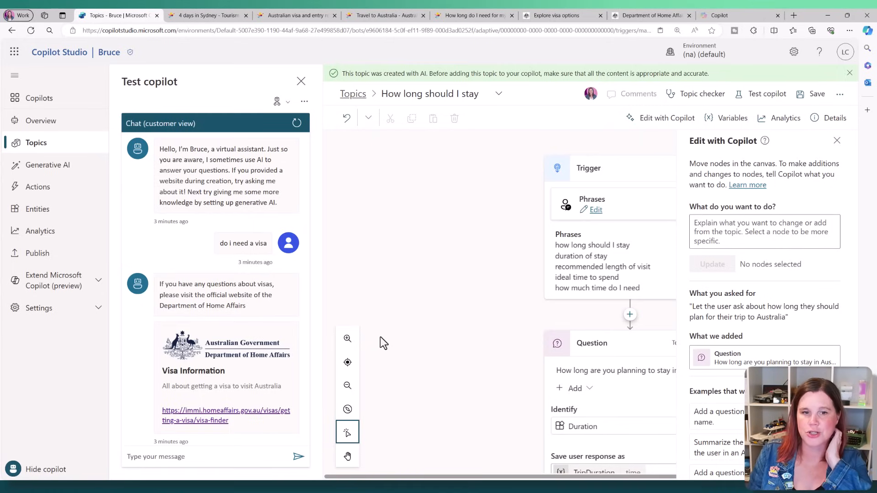
Close the Edit with Copilot pane and examine the generated topic's trigger phrases and full question text
click(836, 140)
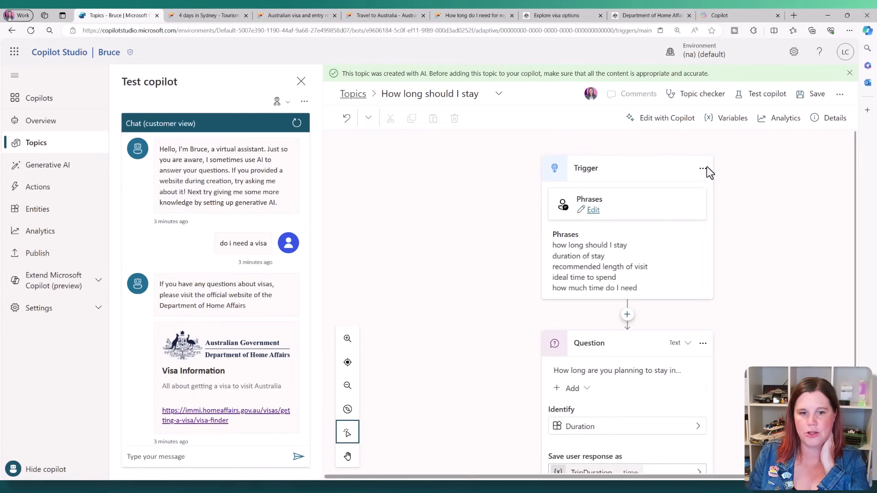
scroll(439, 297, down, 2)
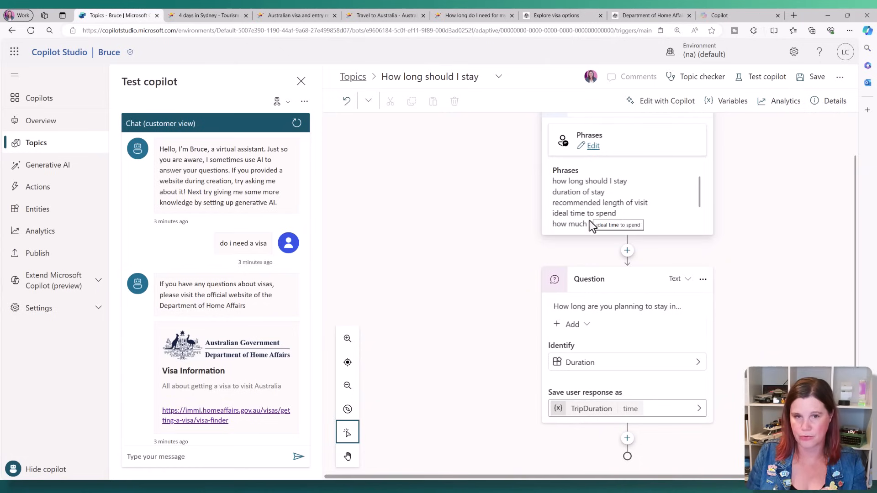
click(583, 313)
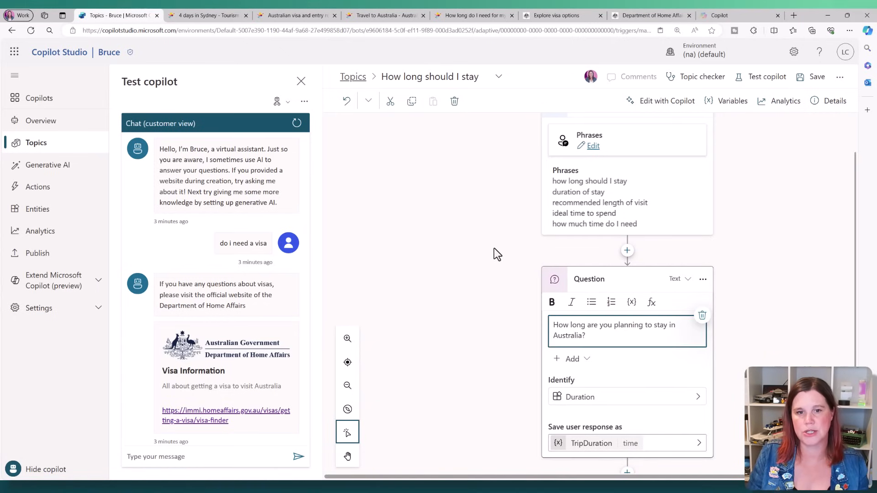
click(626, 251)
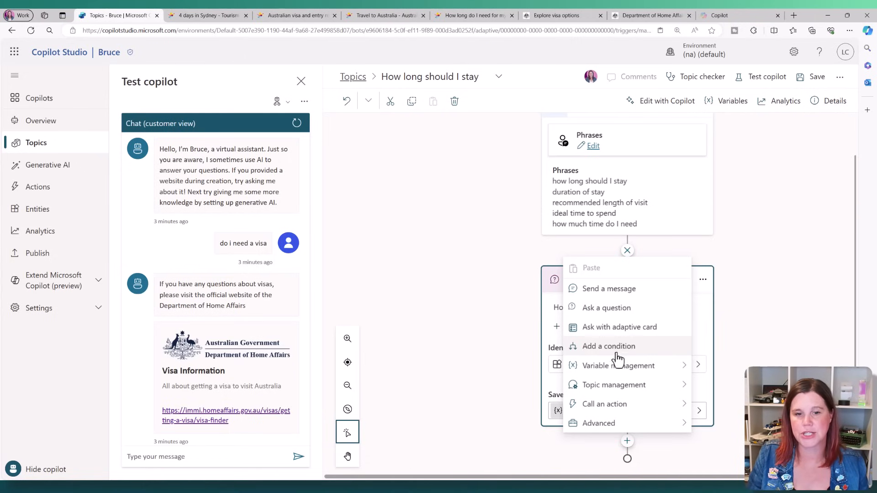
mouse_move(608, 373)
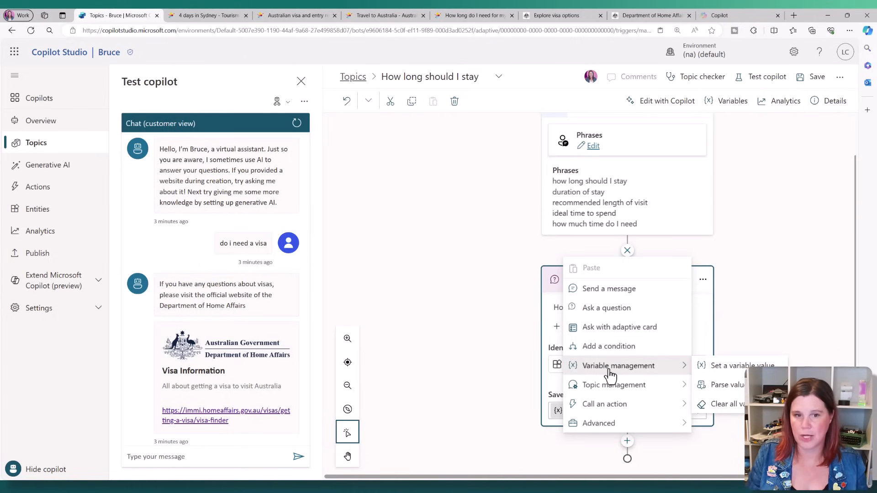
click(469, 341)
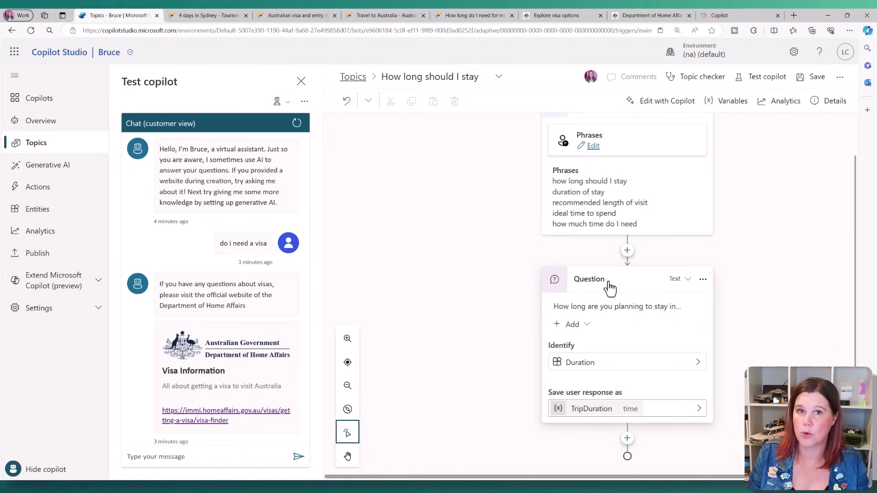
Change the information identified from the answer to the trip-length question to Number
click(580, 363)
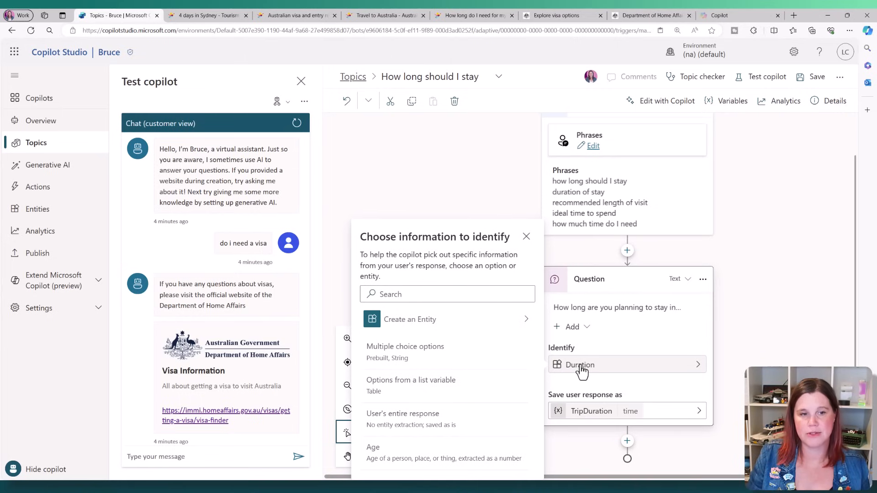
scroll(402, 356, down, 1)
scroll(452, 325, up, 1)
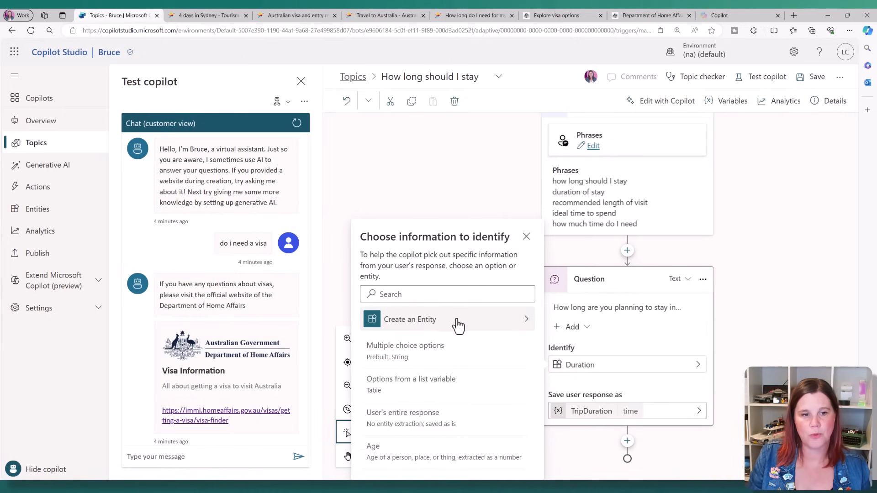
scroll(439, 362, down, 2)
scroll(431, 385, down, 1)
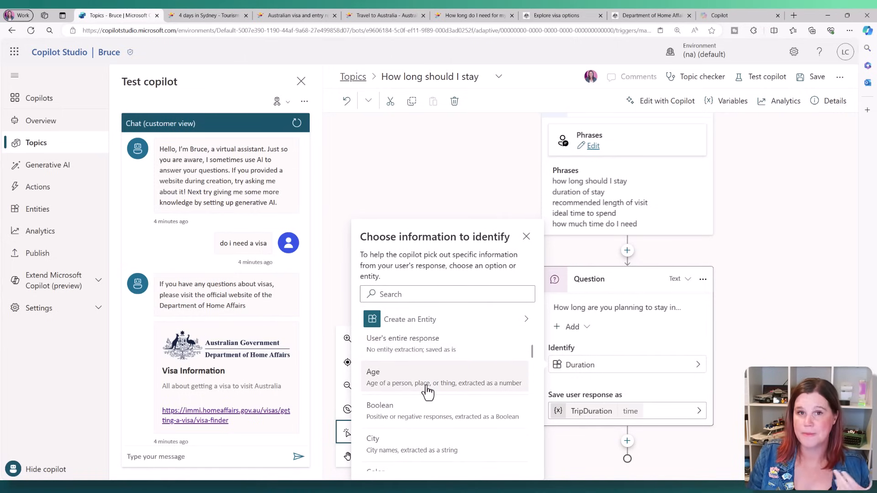
scroll(428, 391, down, 5)
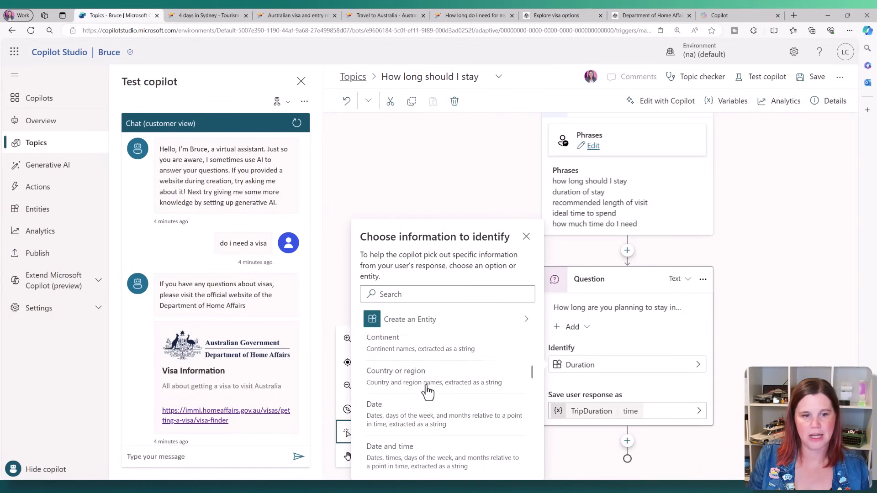
scroll(427, 390, down, 4)
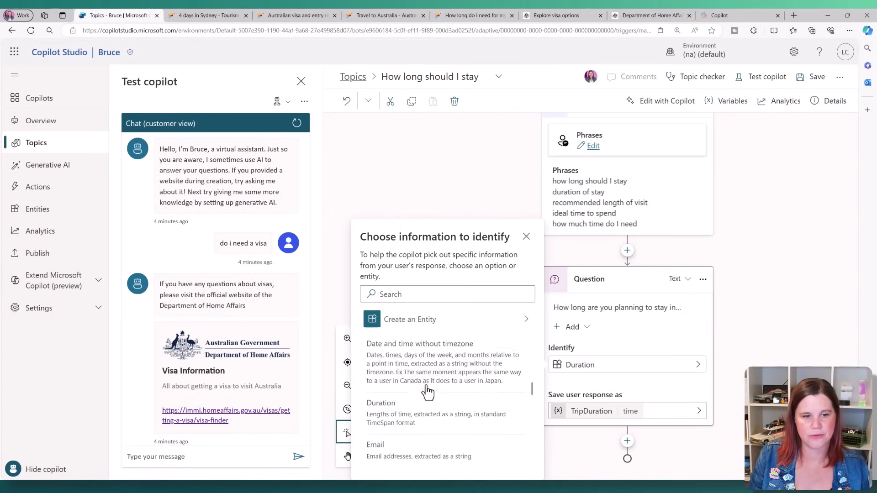
scroll(428, 392, down, 1)
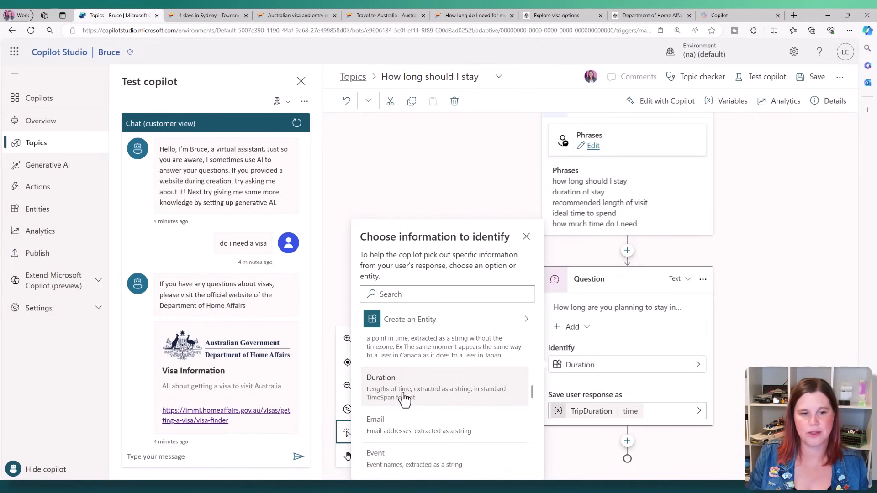
scroll(405, 399, up, 1)
scroll(405, 399, down, 2)
scroll(404, 399, down, 3)
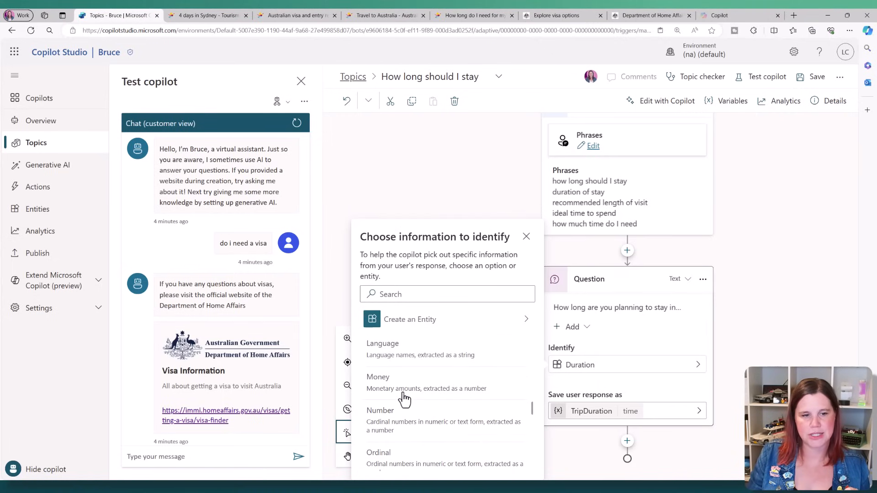
click(405, 421)
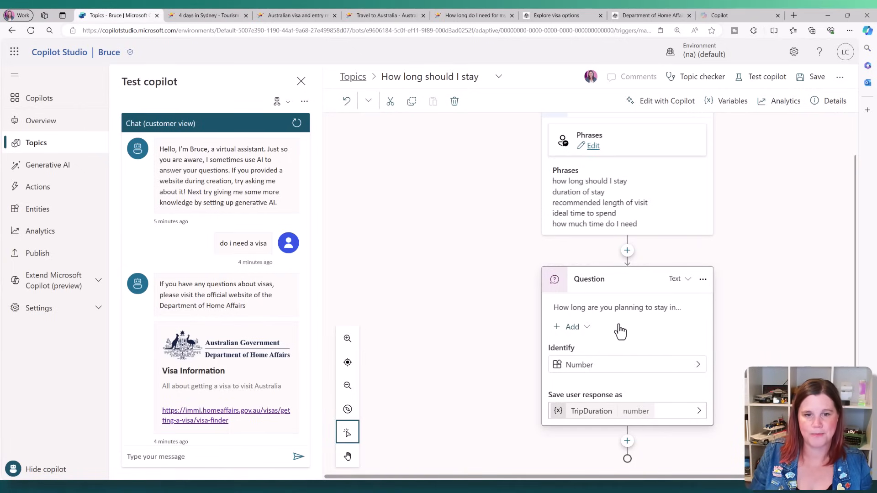
Reword the question to "How many weeks are you planning to stay in Australia?"
click(582, 311)
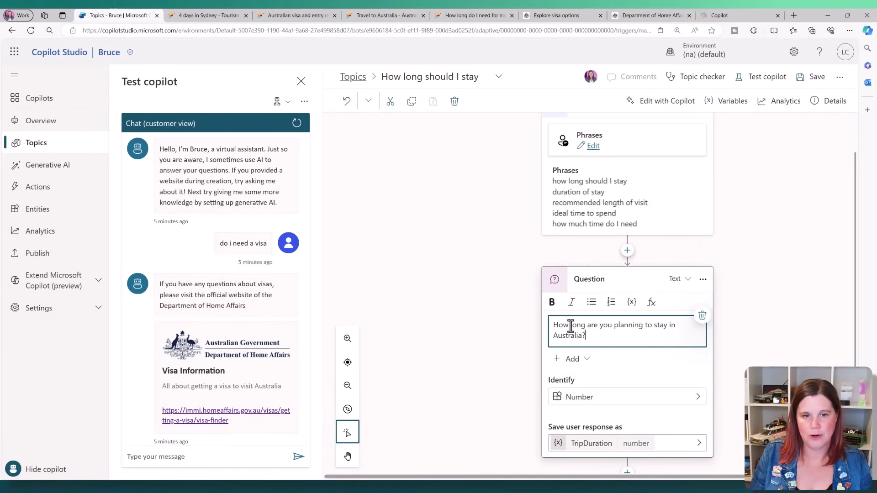
text(many weeks)
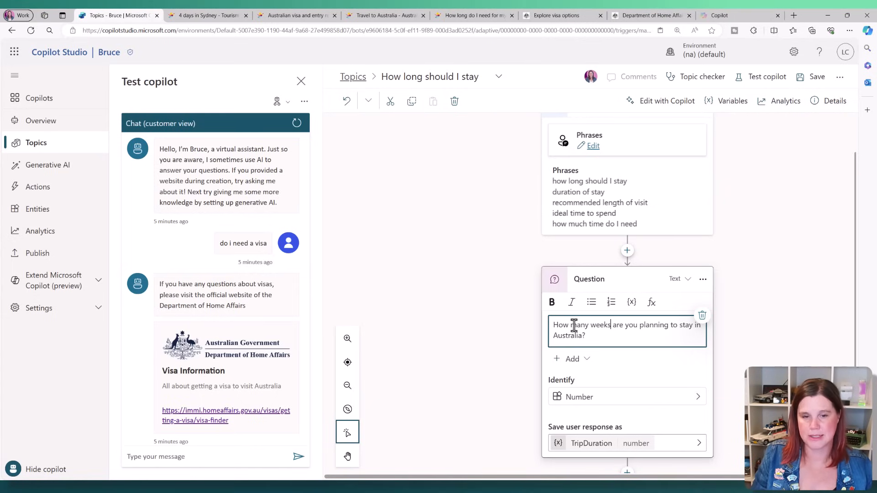
click(450, 321)
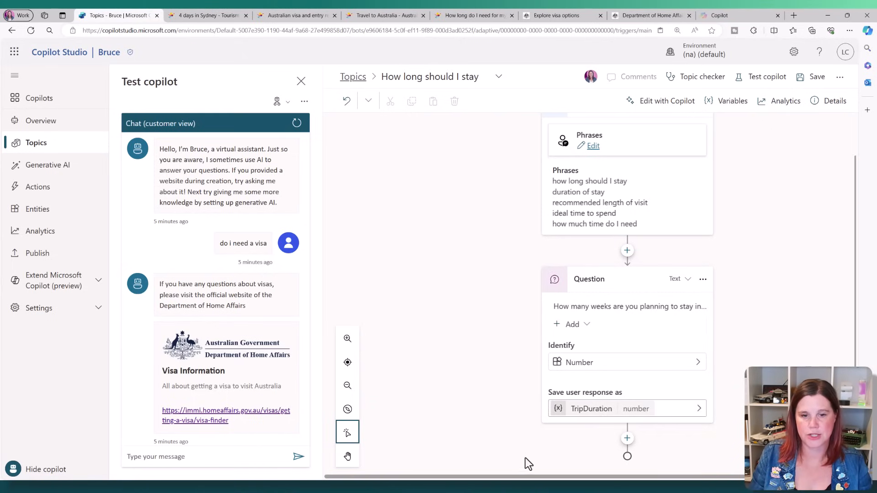
Add a condition after the weeks question that checks whether TripDuration is less than or equal to 2
click(627, 439)
scroll(396, 353, down, 3)
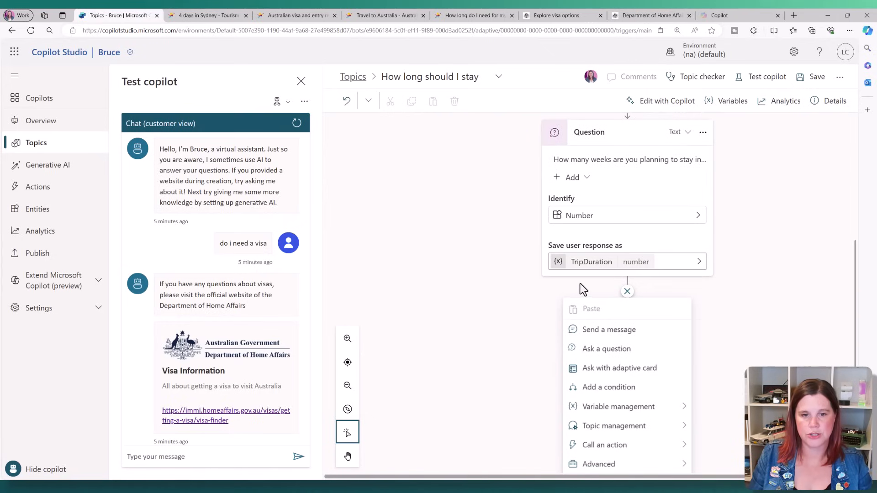
click(589, 387)
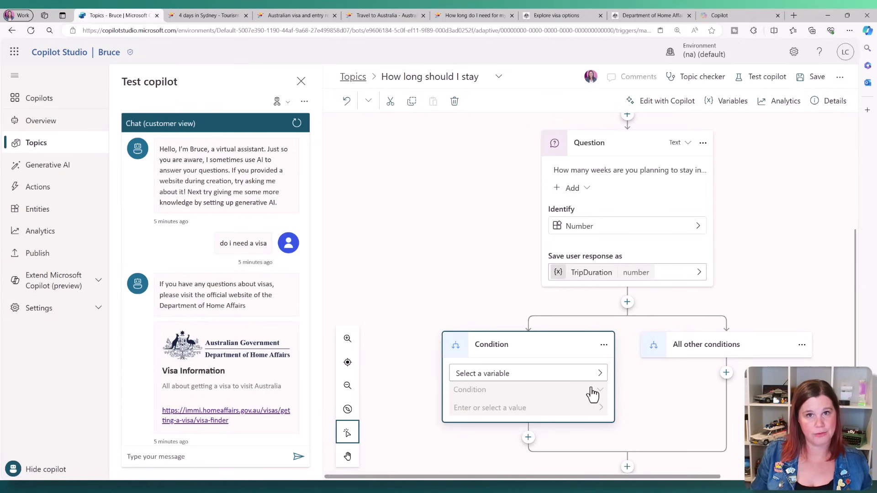
click(505, 382)
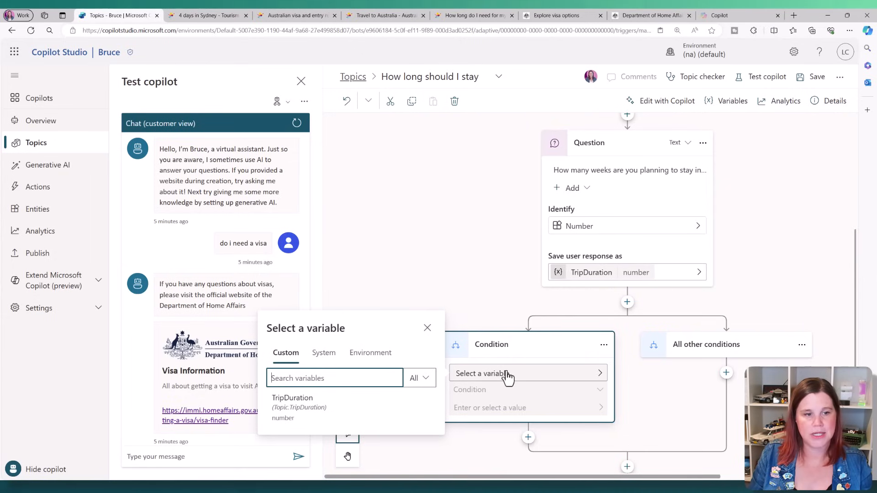
click(287, 410)
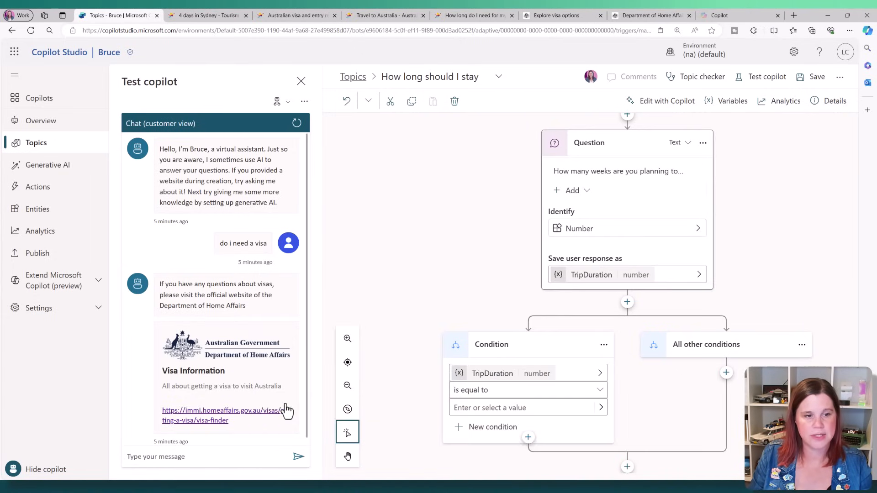
click(498, 394)
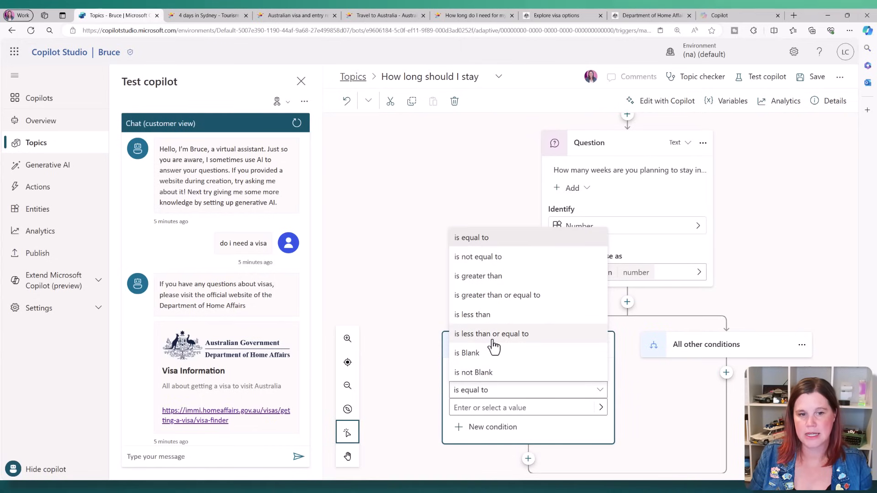
click(492, 335)
click(487, 411)
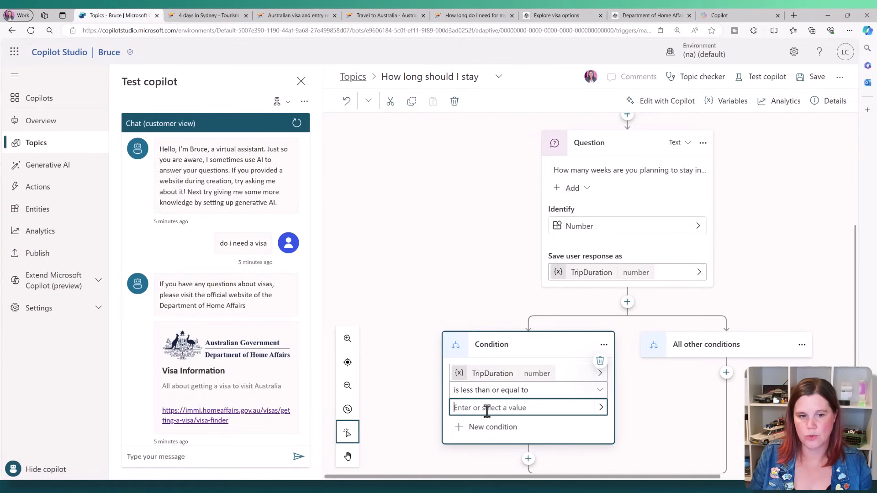
text(2)
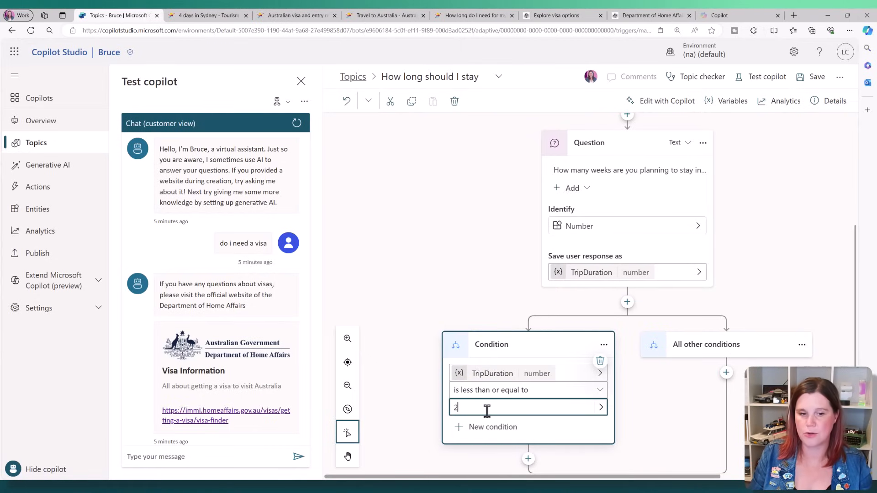
Add a message under the TripDuration condition and copy the address of the australia.com how-long-to-visit page
scroll(410, 283, down, 1)
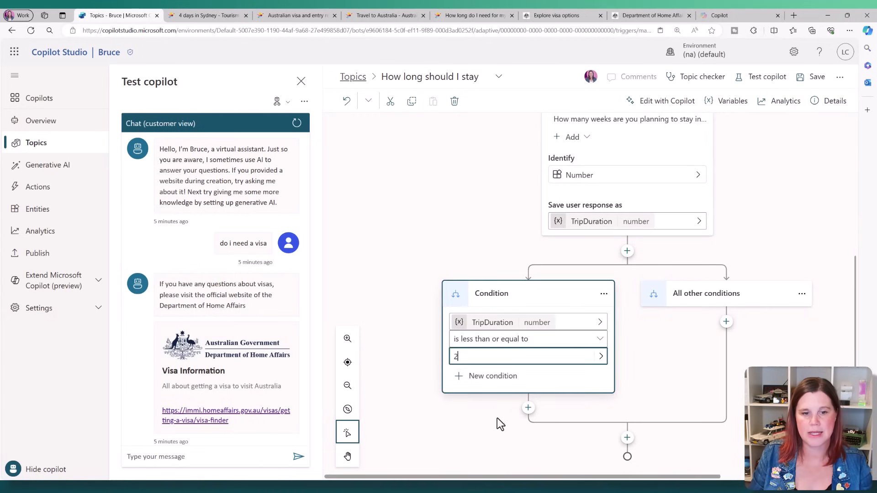
click(528, 409)
click(507, 446)
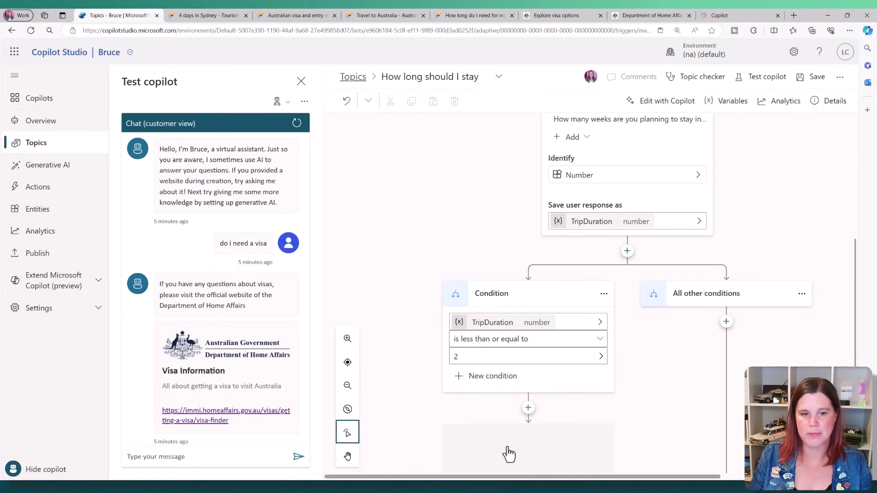
click(475, 19)
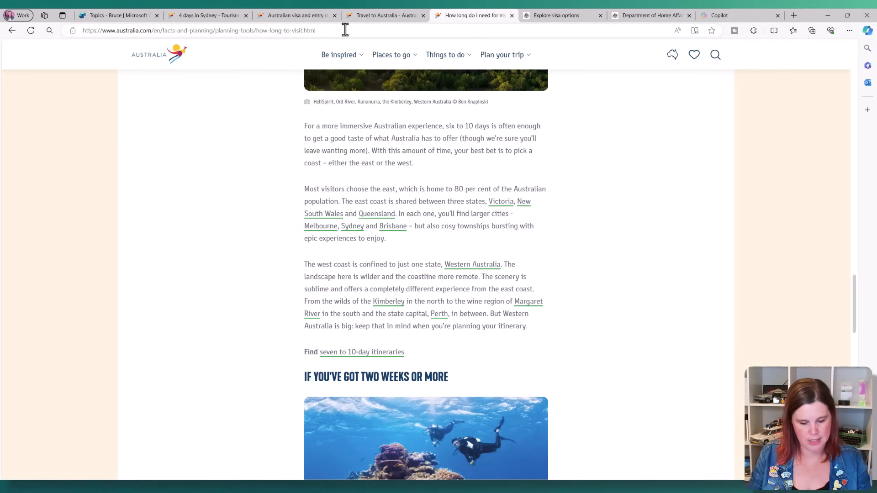
click(120, 16)
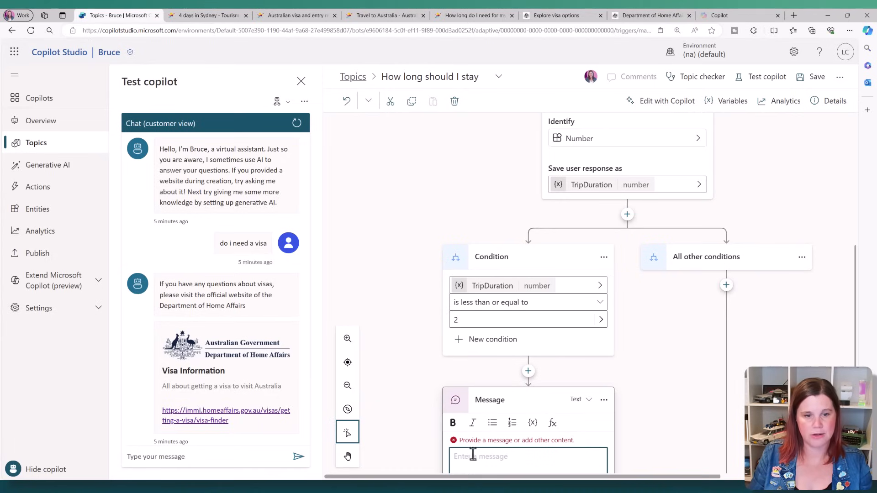
scroll(389, 308, down, 3)
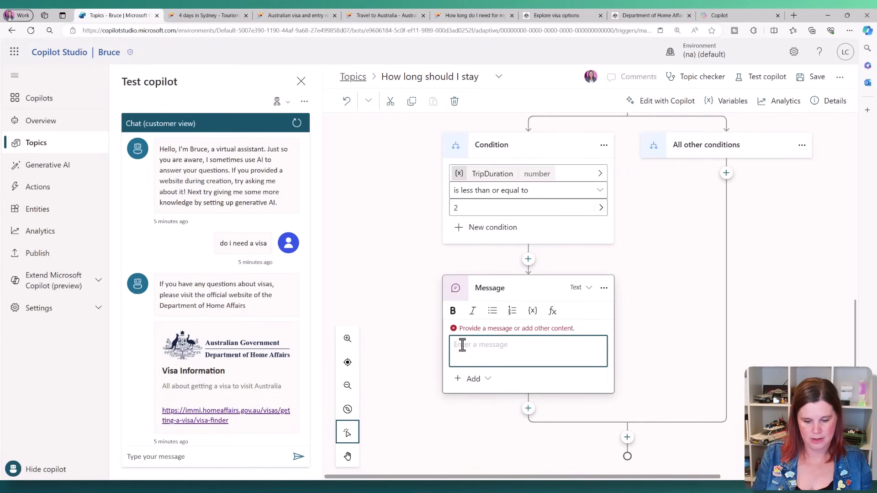
text(Fa)
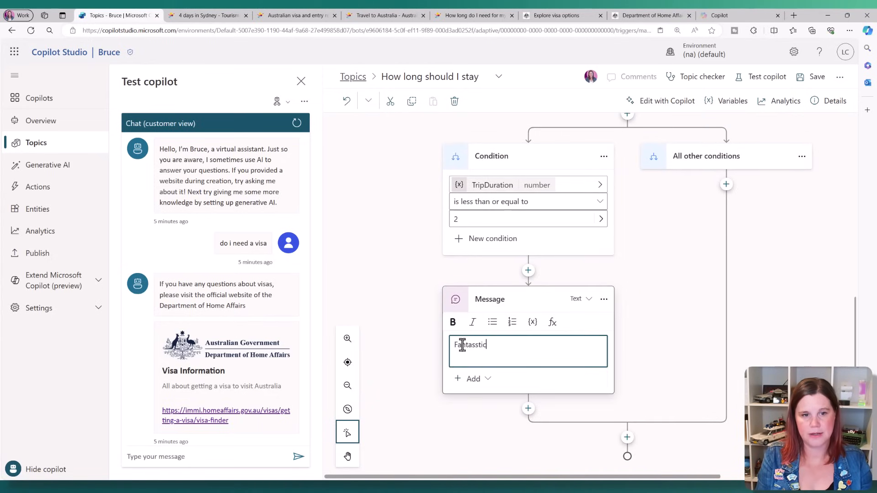
text(ntastoic,)
key(BackSpace)
key(BackSpace)
key(BackSpace)
key(BackSpace)
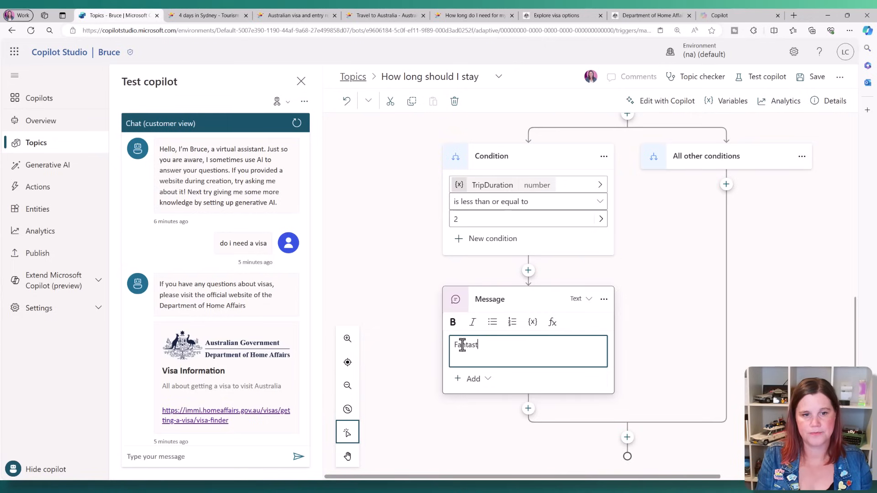
text(ic, here's ou)
text(r guide for )
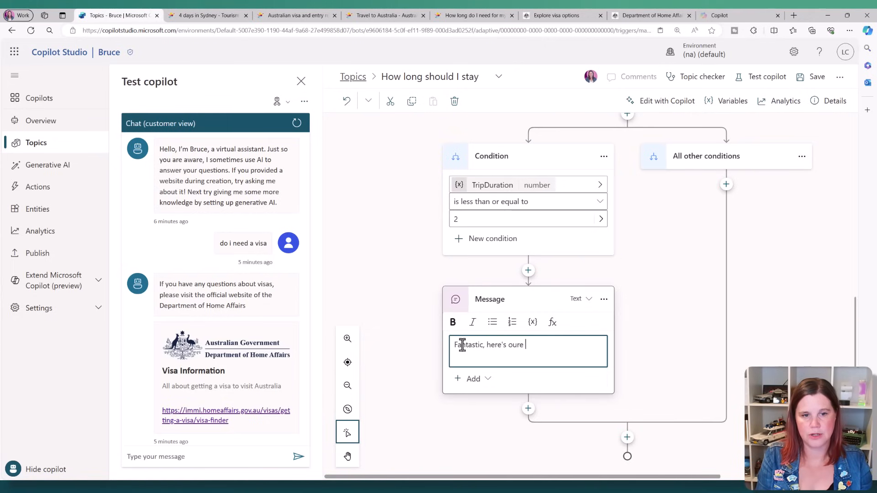
text(short trips)
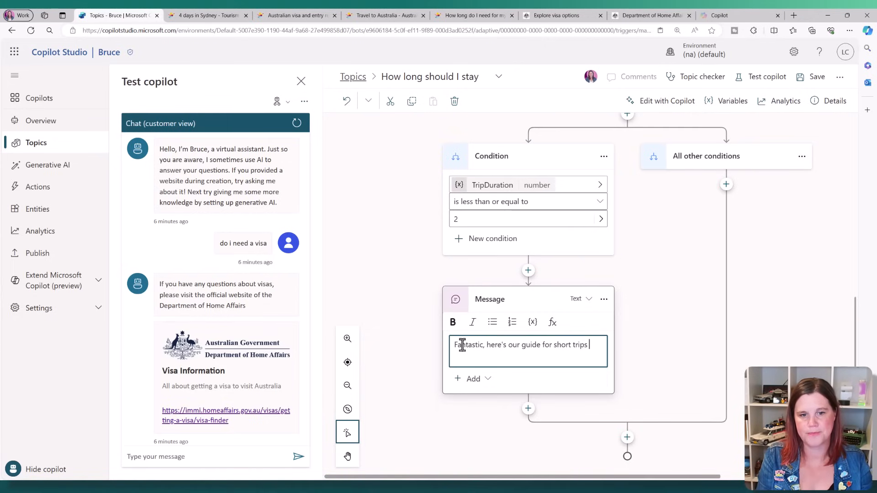
text(https://www.australia.com/en/facts-and-planning/planning-tools/how-long-to-visit.html)
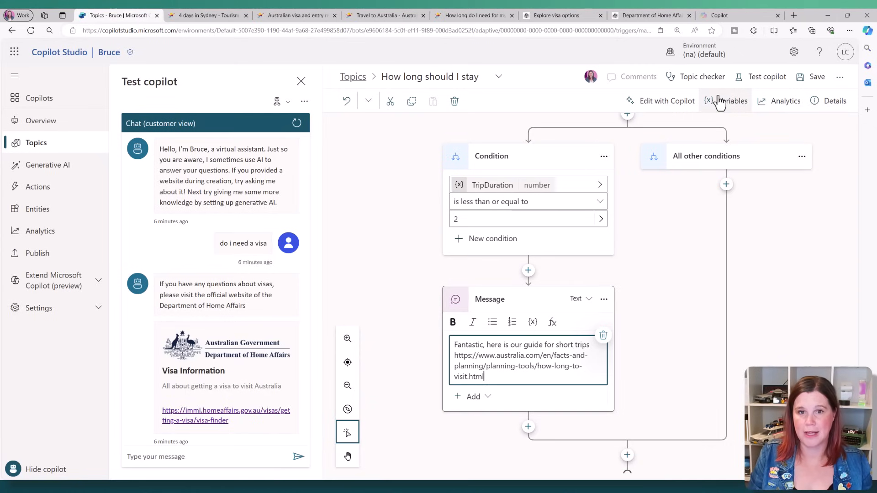
Add the message "Awesome, mate. You can see more than 3 places on your trip. Please keep exploring" under All other conditions and save the topic
click(726, 184)
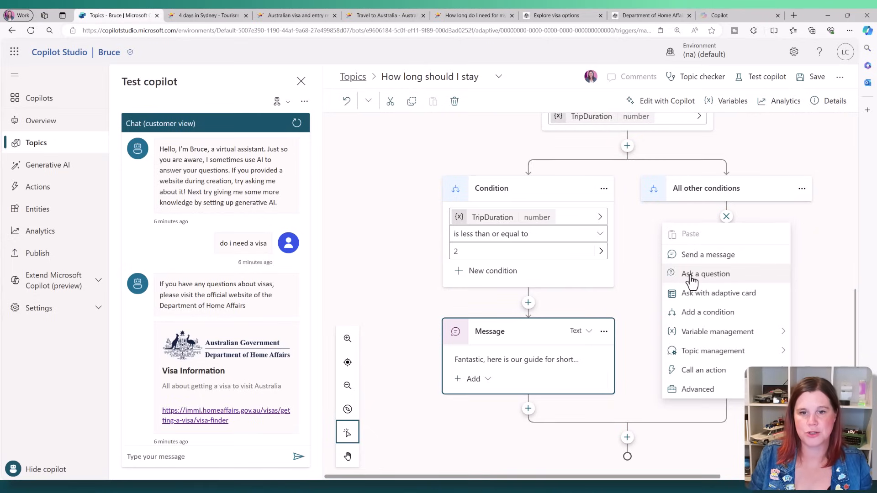
click(696, 262)
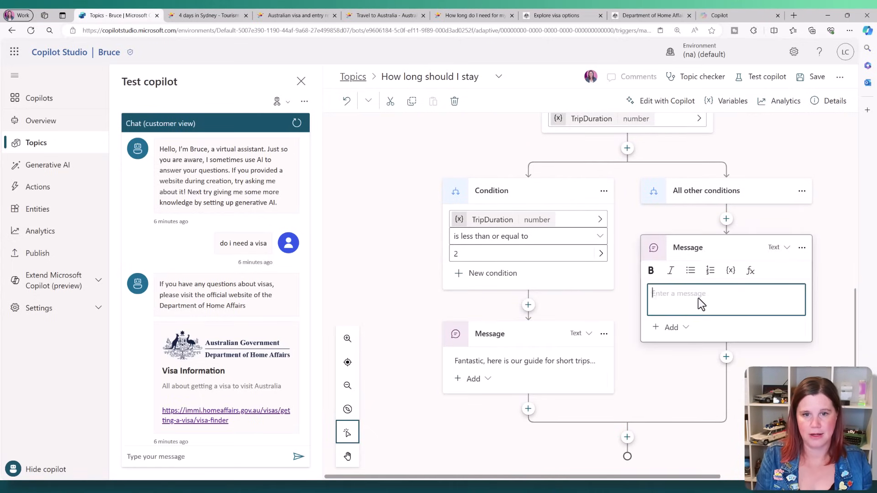
text(Awesome,)
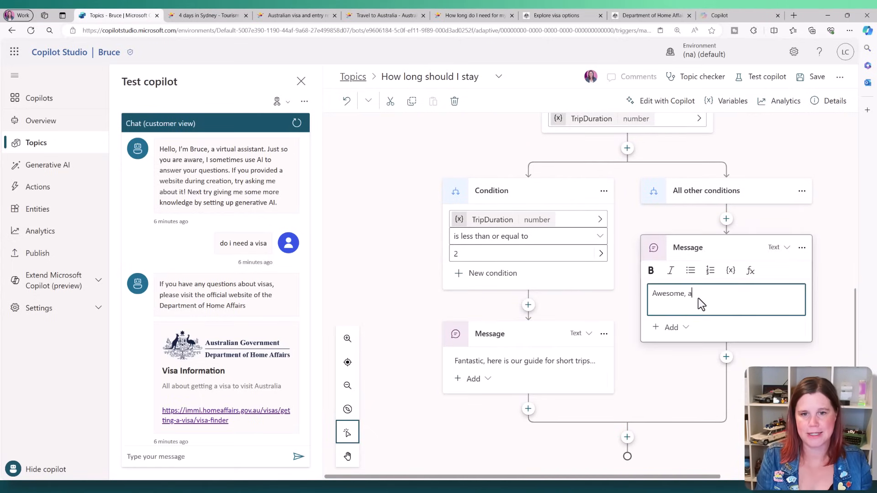
text( mate. You can s)
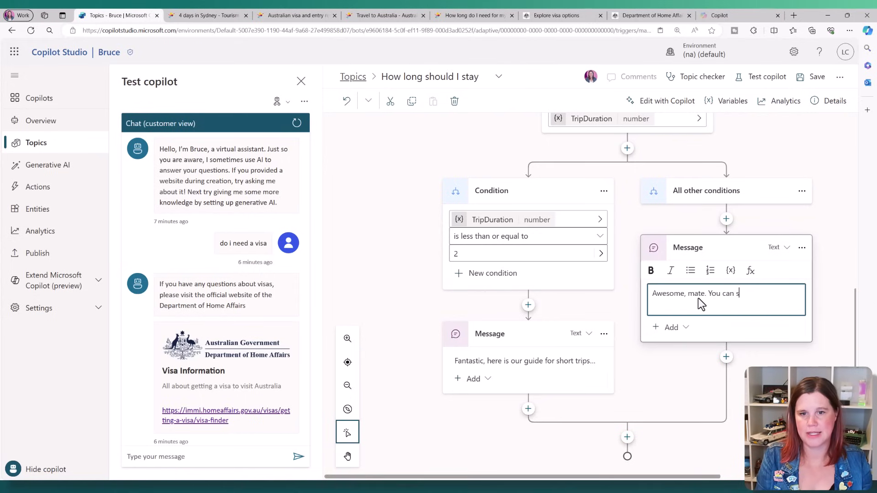
text(ee more than )
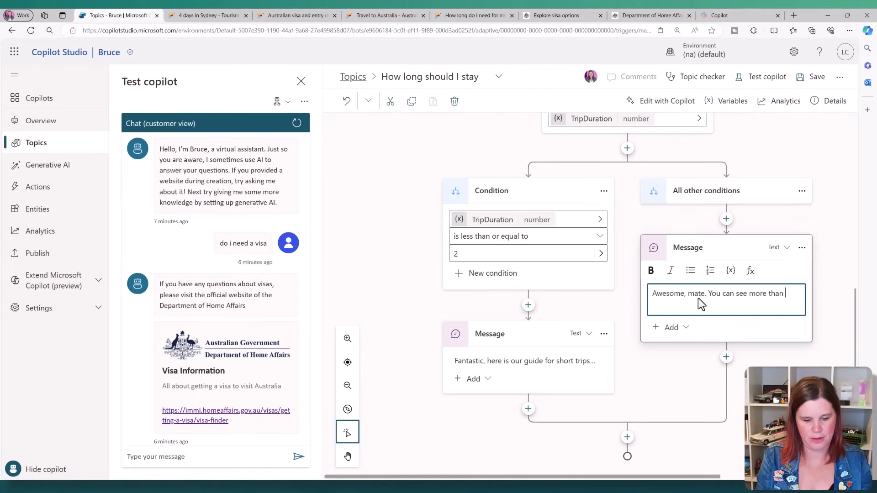
text(3 place)
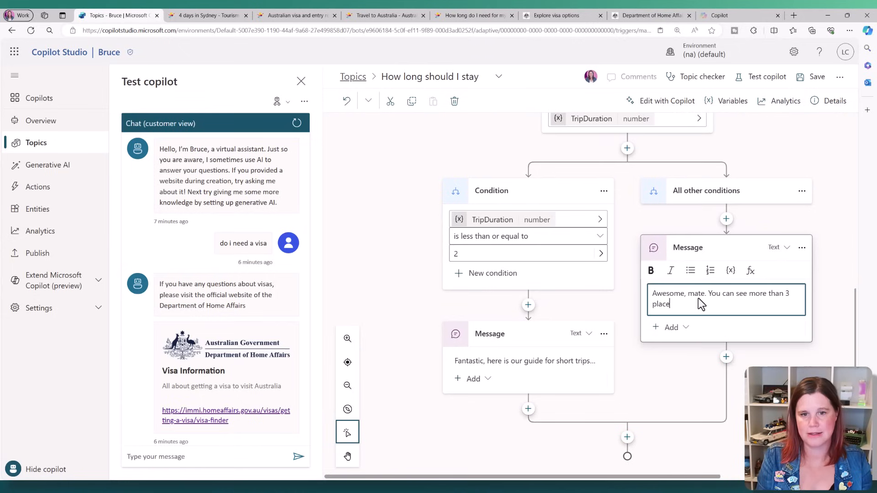
text(s on your trip. )
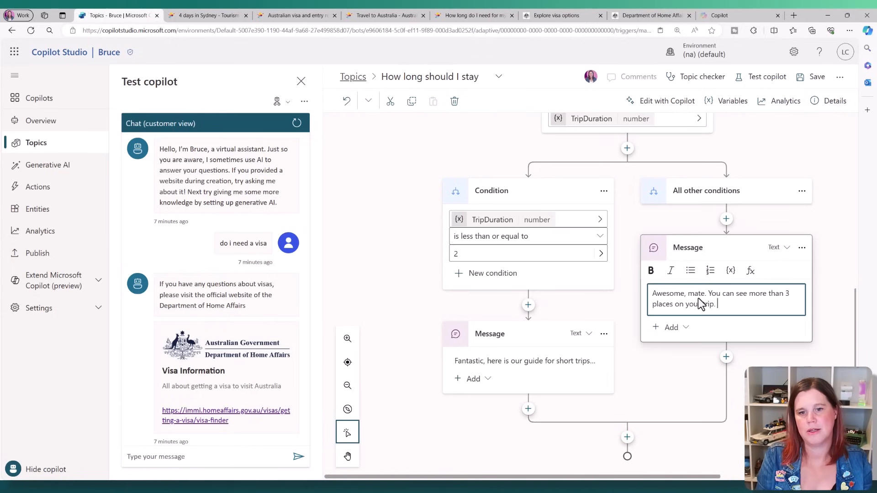
text(Please keep expl)
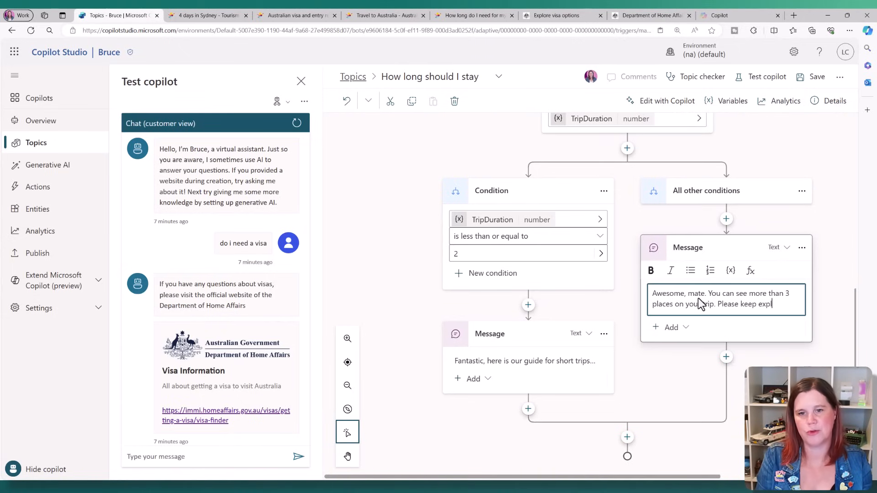
text(oring)
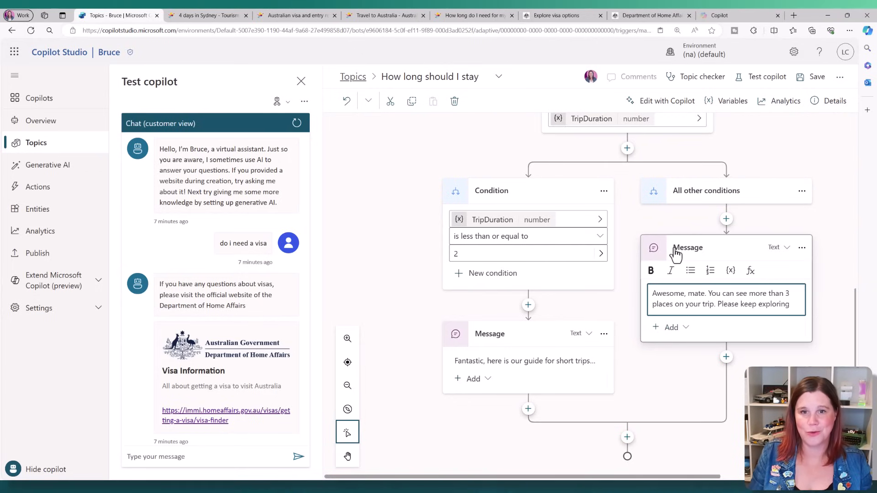
click(795, 84)
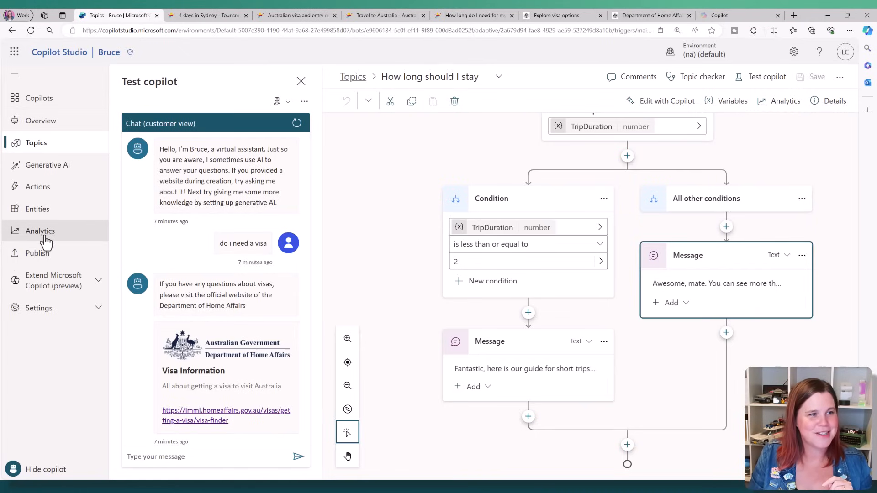
Review the copilot's generative AI features and the trigger phrases of the Visa and How long should I stay topics
click(45, 165)
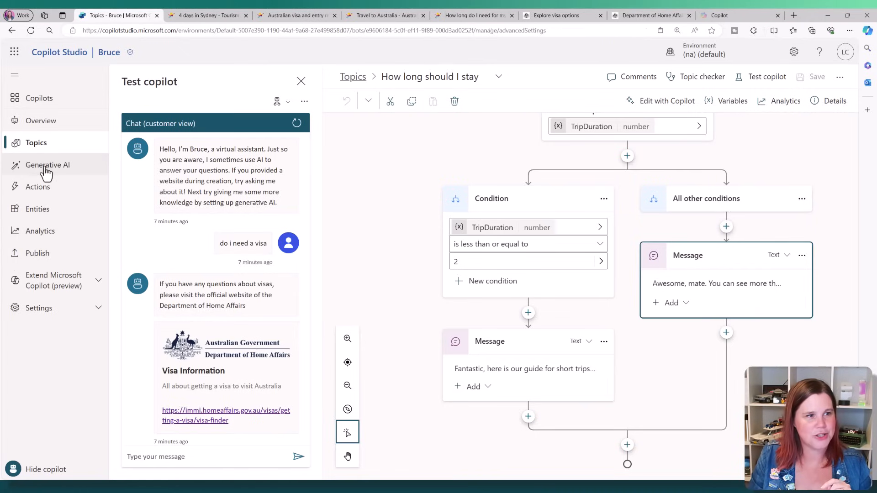
scroll(480, 254, down, 15)
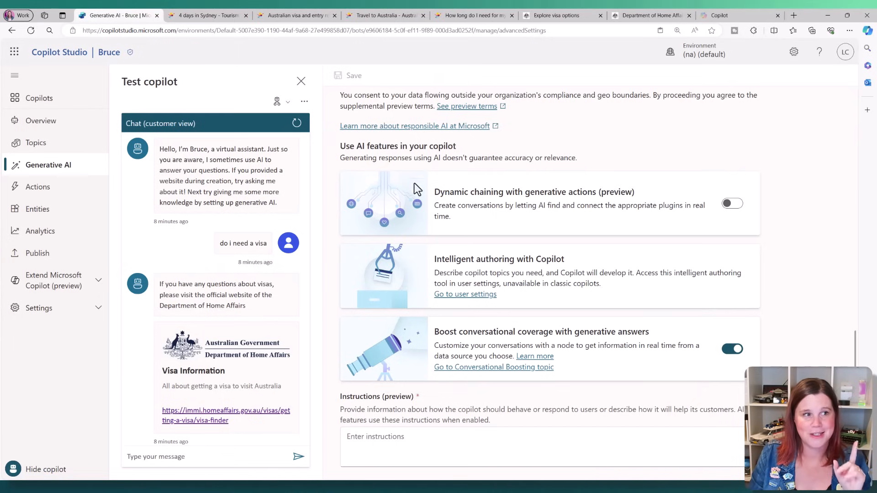
click(48, 139)
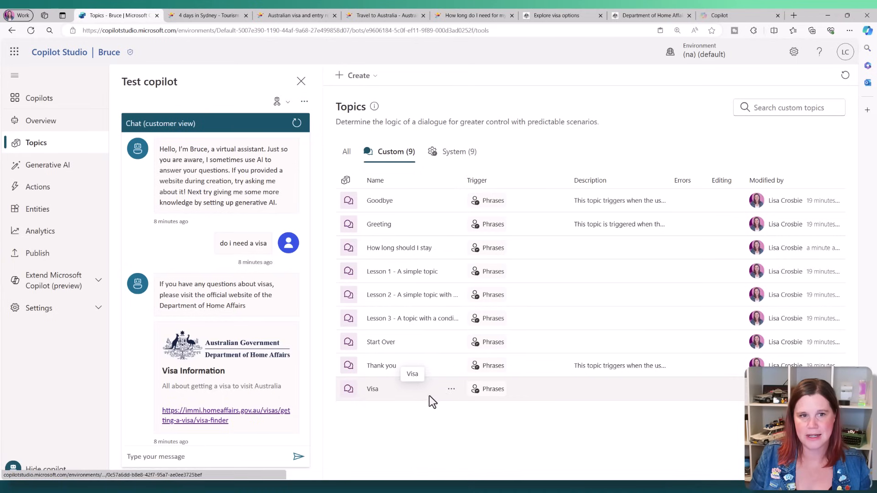
mouse_move(487, 393)
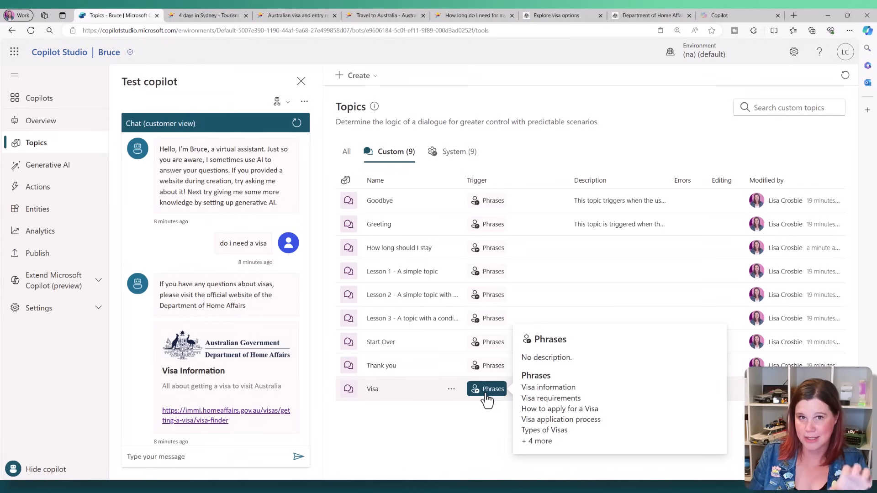
mouse_move(497, 253)
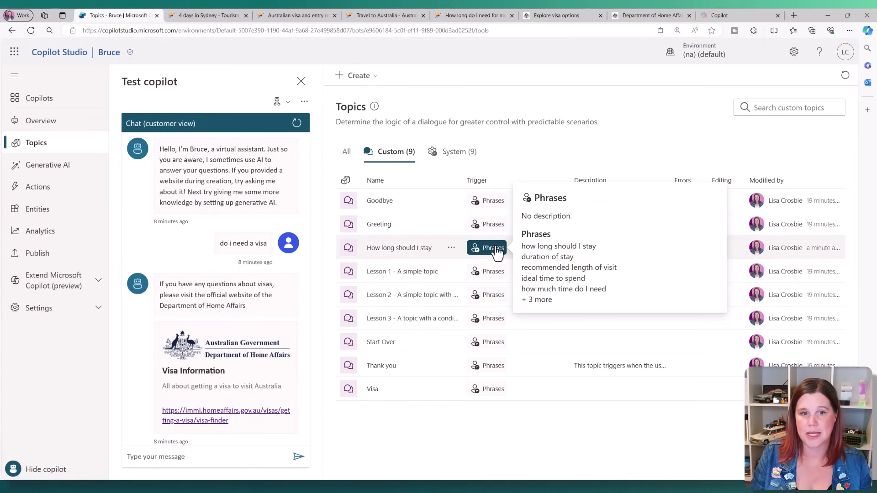
Enable Dynamic chaining with generative actions (preview) in the generative AI settings and save the change
click(42, 166)
scroll(546, 358, down, 15)
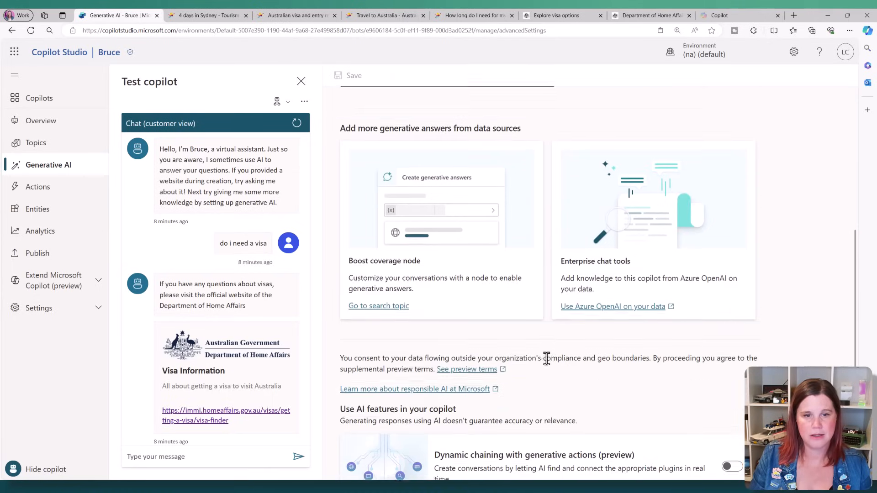
click(733, 365)
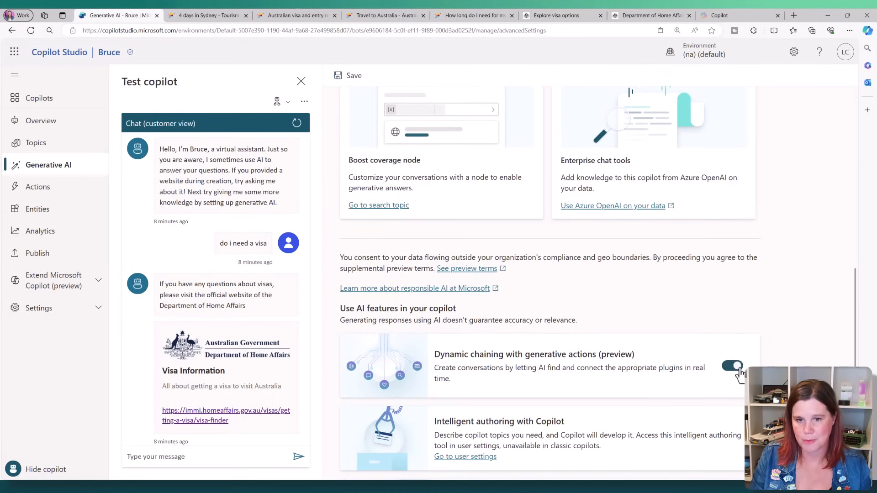
click(355, 77)
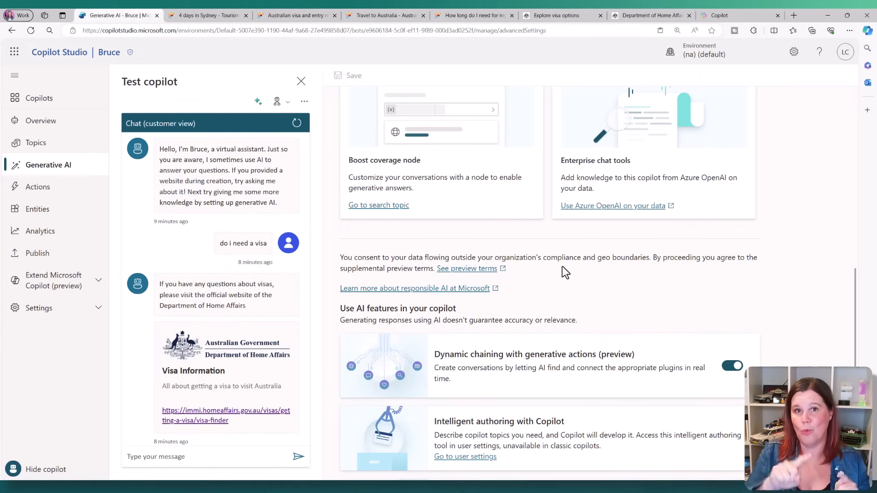
Review the dynamic chaining trigger descriptions of the How long should I stay and Visa topics
click(31, 143)
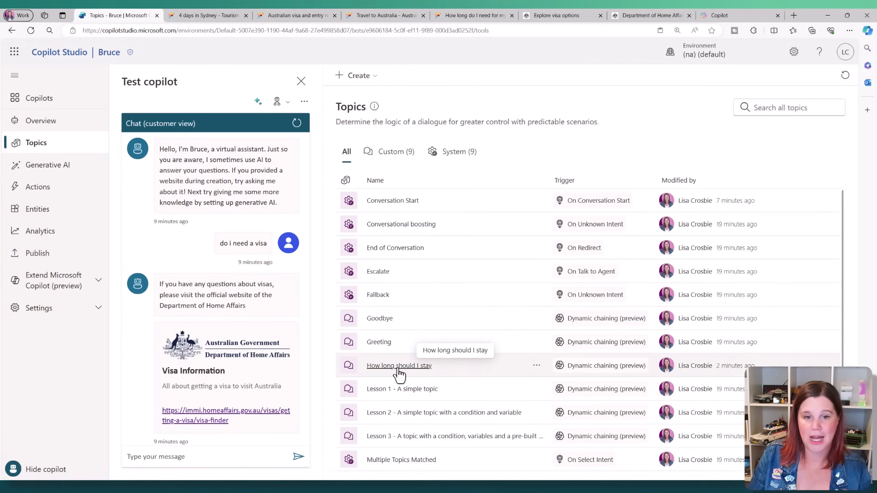
mouse_move(612, 370)
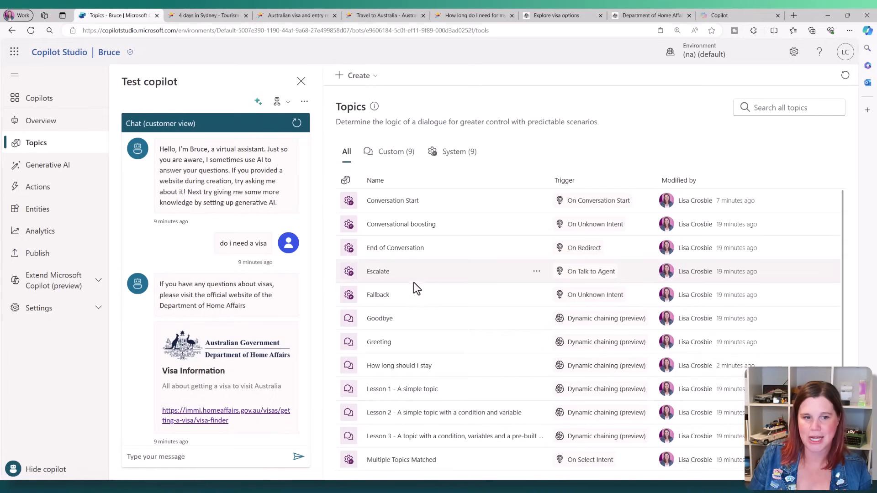
click(394, 367)
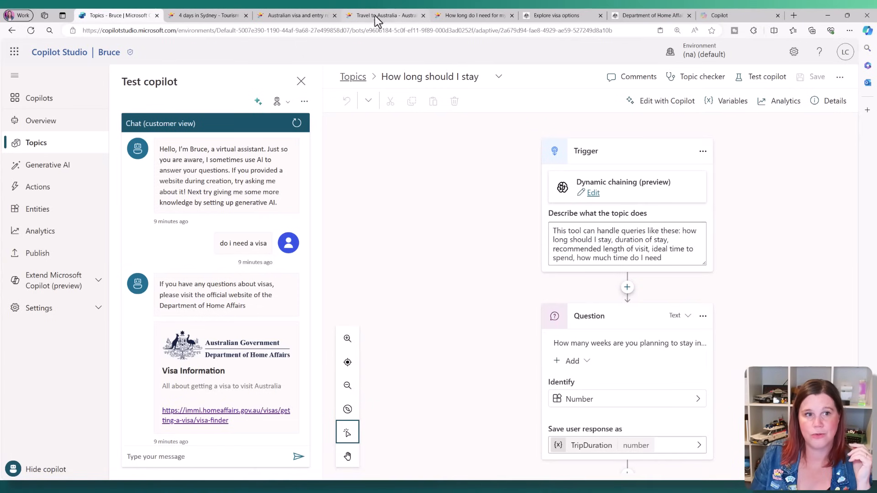
click(351, 77)
scroll(477, 300, down, 3)
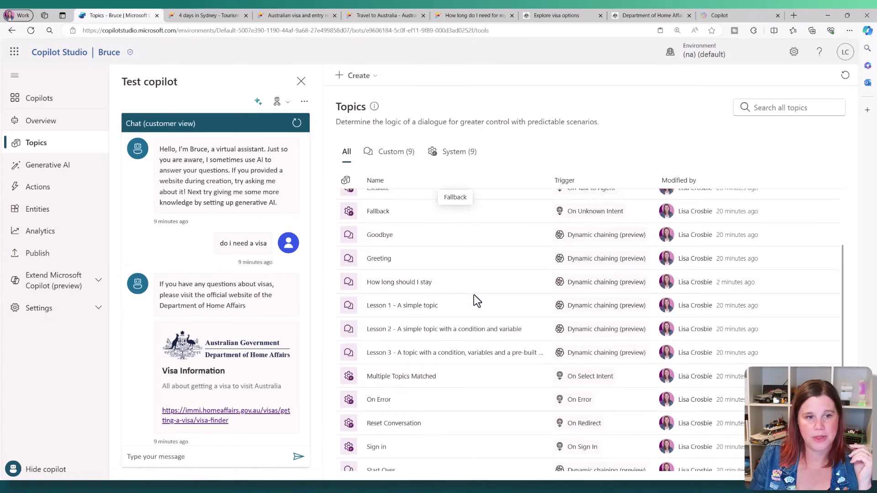
click(371, 458)
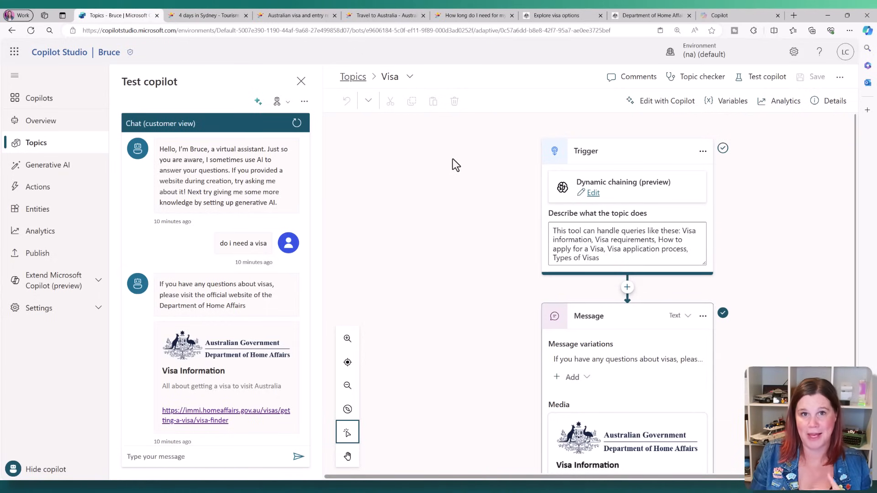
click(354, 78)
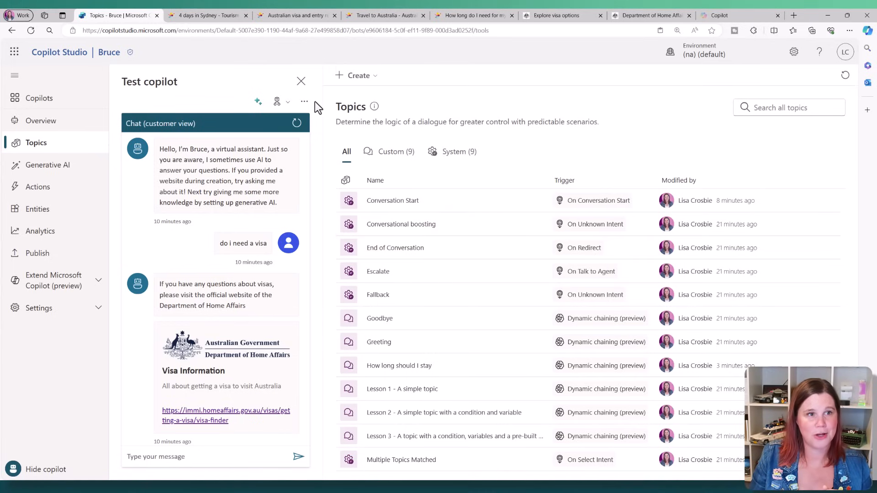
Restart the test chat, open the conversation map, and ask the copilot "where should I go in Melbourne"
click(296, 122)
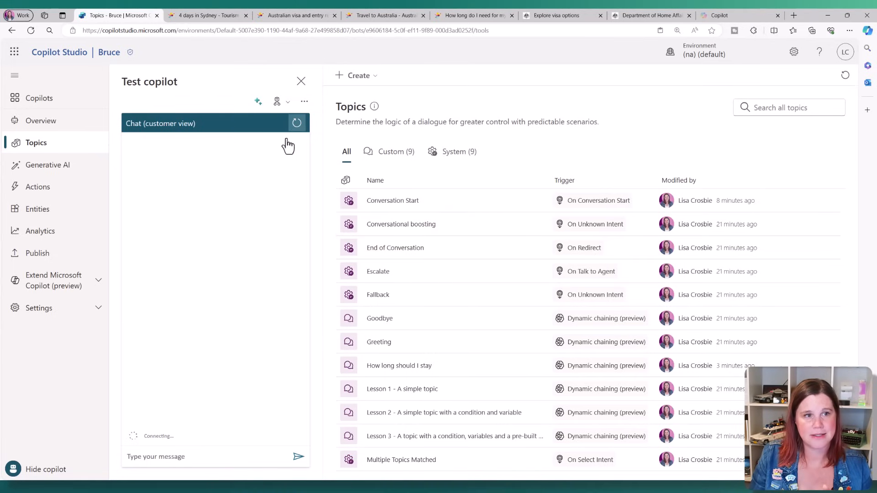
click(258, 101)
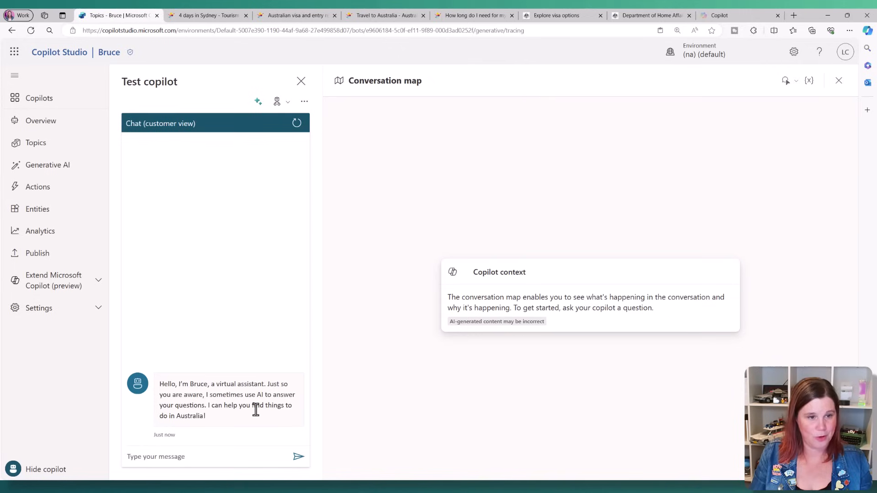
click(163, 458)
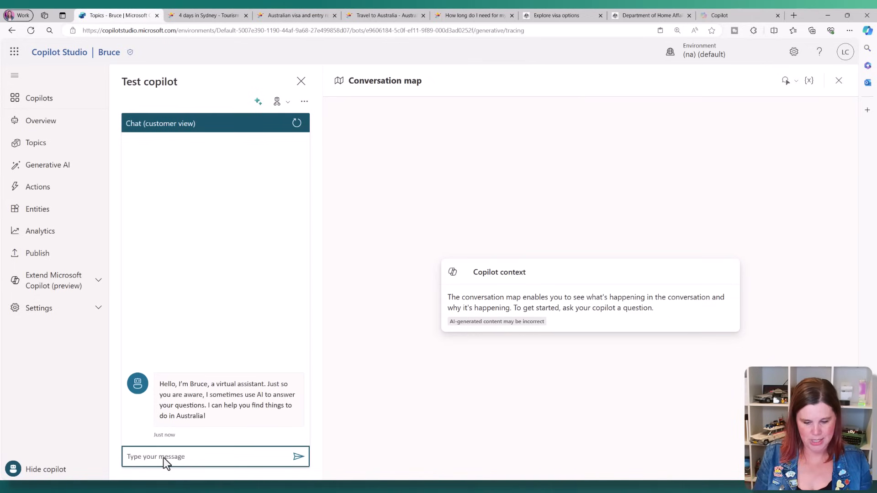
text(where)
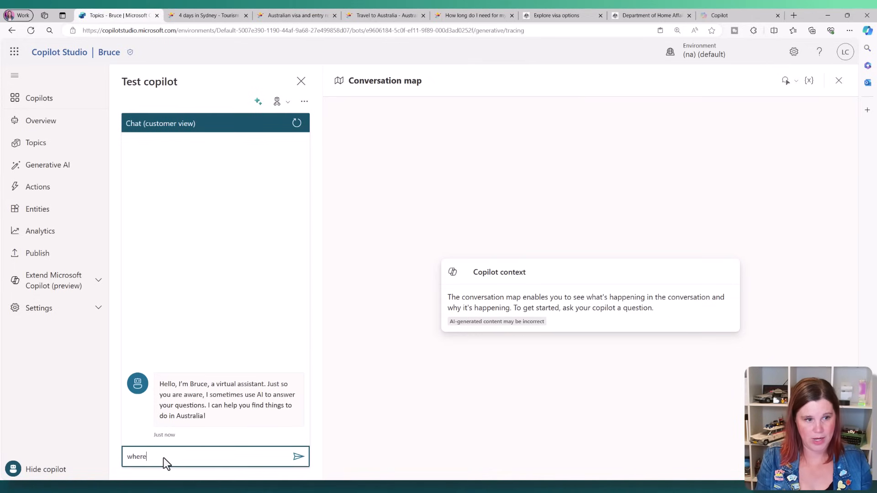
text( should )
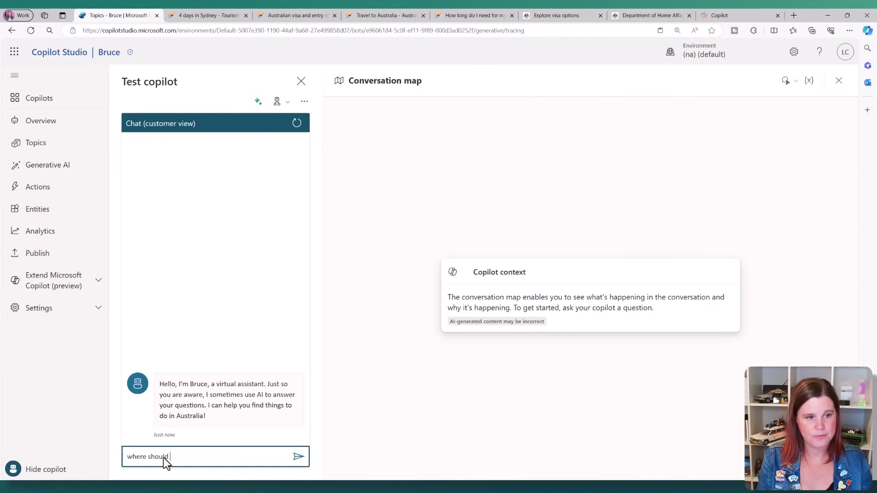
text(I go in Melbourne)
key(Return)
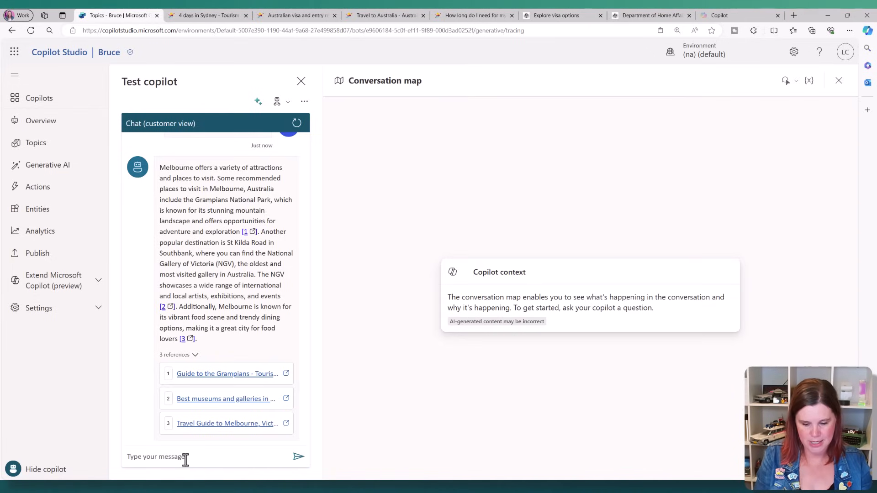
Ask the test copilot "do i need a visa"
click(203, 458)
text(do i n)
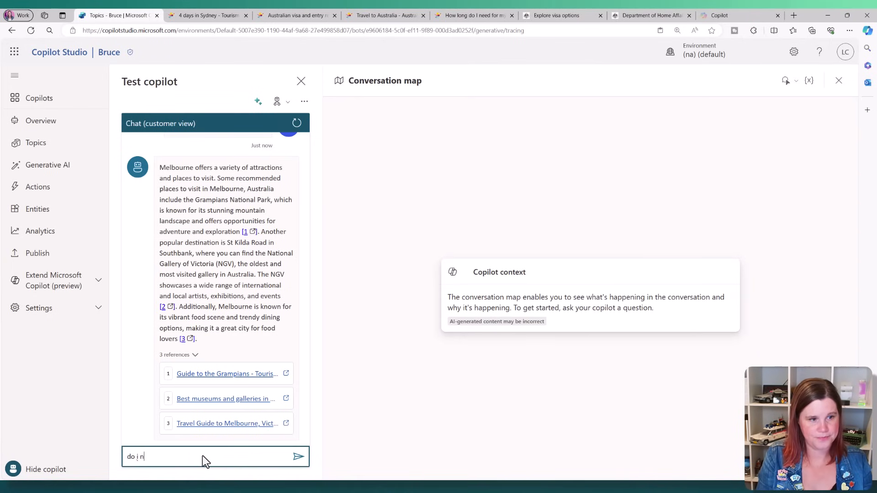
text(eed a visa)
key(Return)
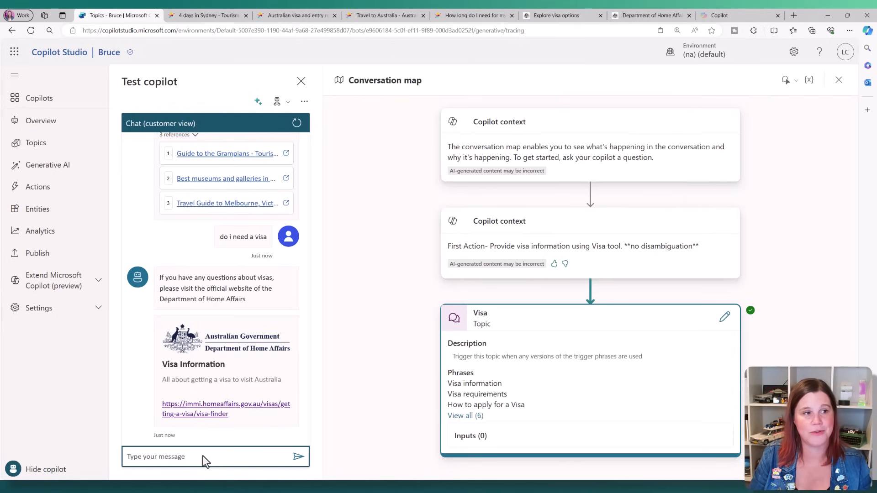
Start adding an action to the copilot and browse the commonly used connector actions
click(34, 192)
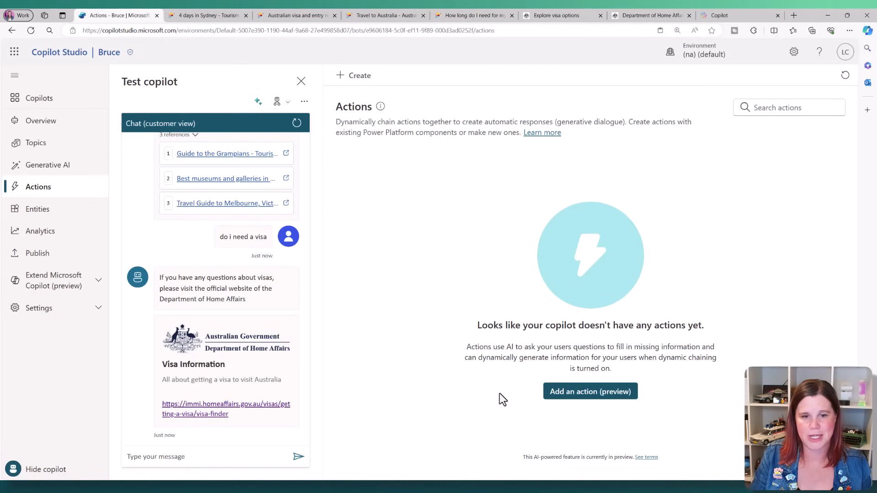
click(575, 398)
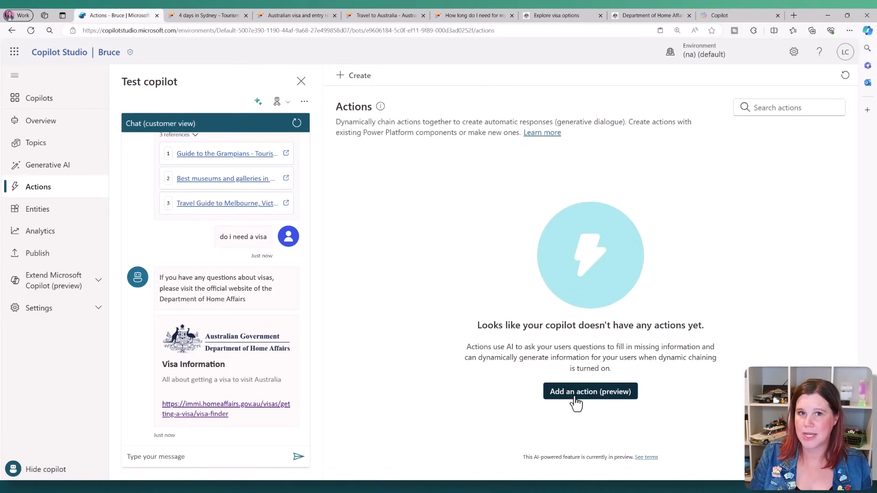
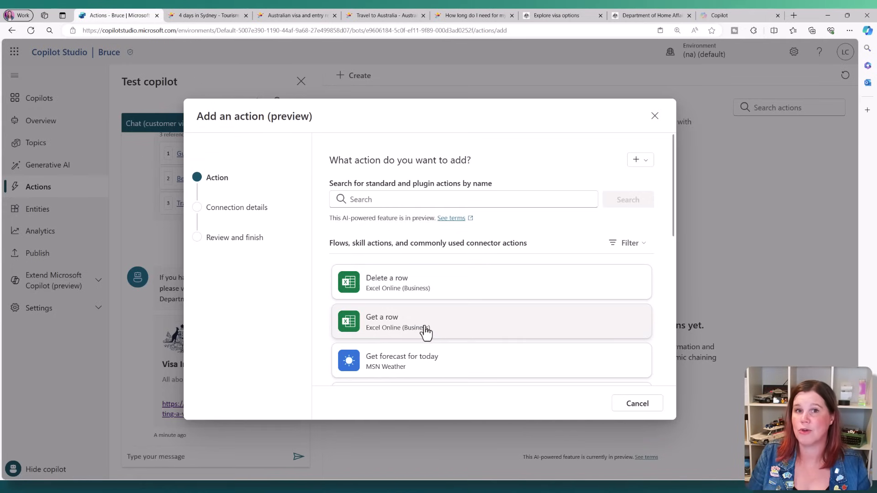
scroll(450, 297, down, 4)
scroll(445, 287, up, 4)
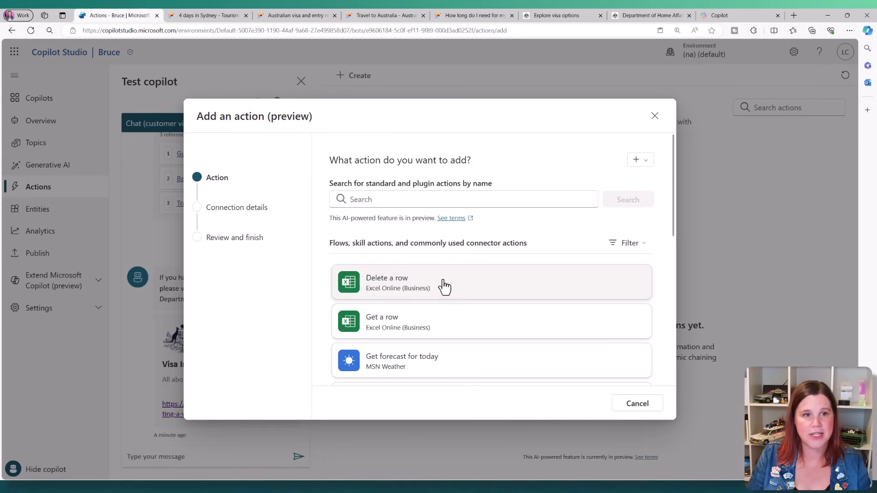
Search the available actions for "dataverse", look through the matches, and clear the search
click(423, 199)
text(dataver)
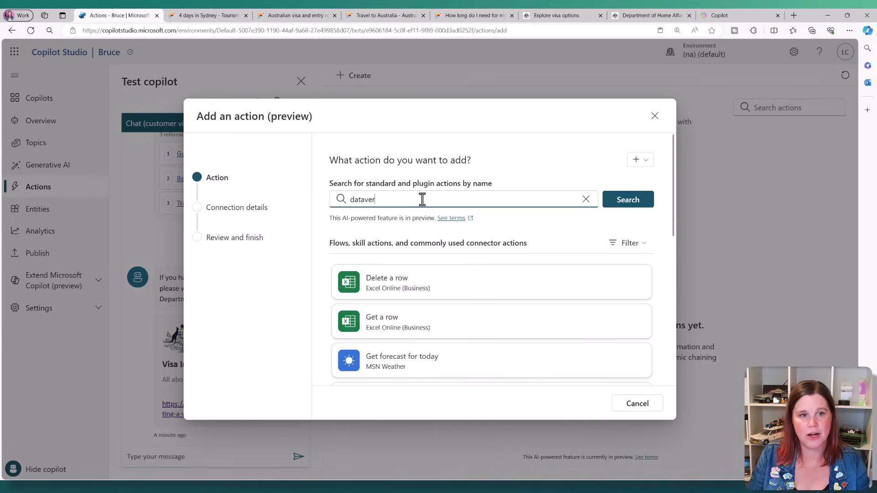
text(se)
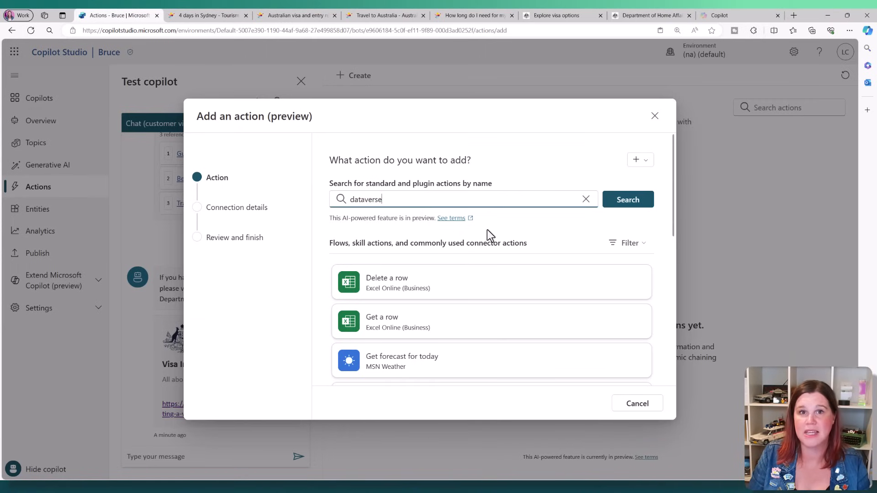
key(Return)
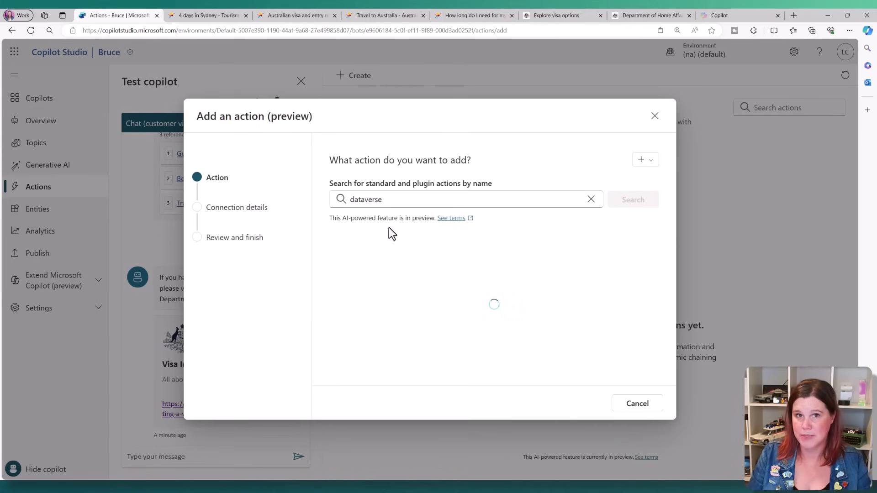
scroll(424, 319, down, 2)
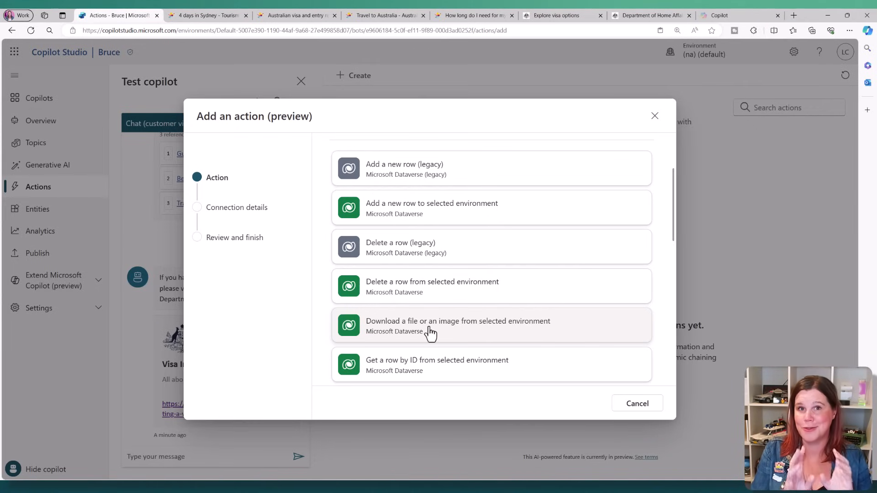
scroll(604, 319, up, 3)
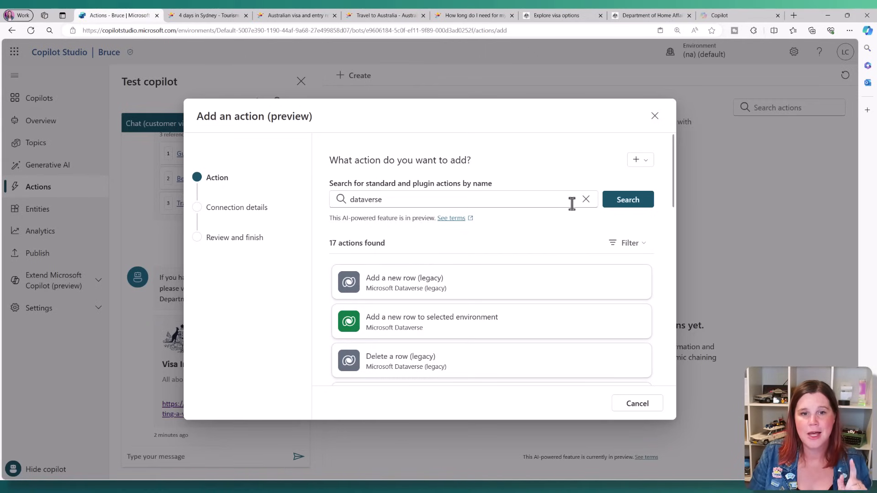
click(585, 199)
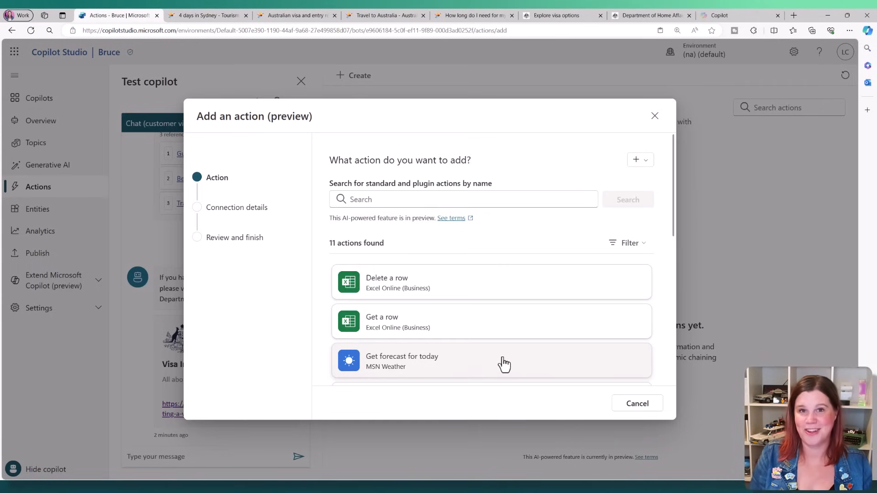
Add the MSN Weather "Get forecast for today" action, reviewing its inputs, outputs and dynamic chaining setting before finishing
click(505, 364)
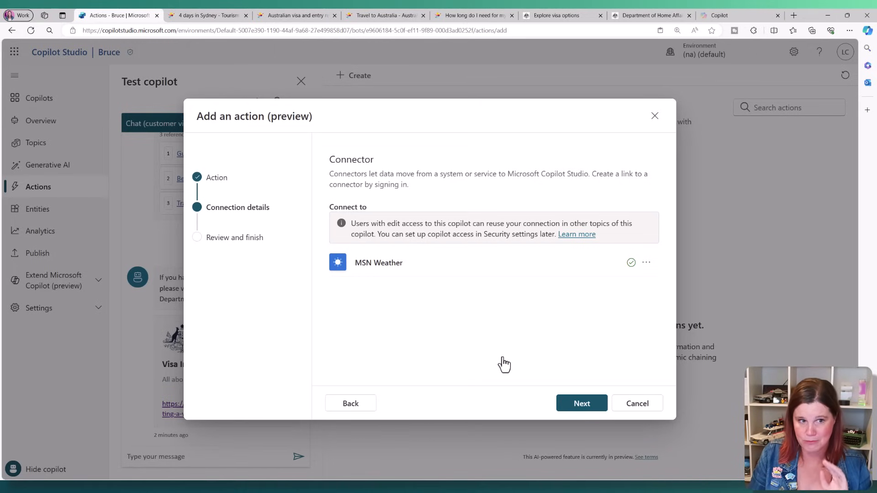
click(581, 406)
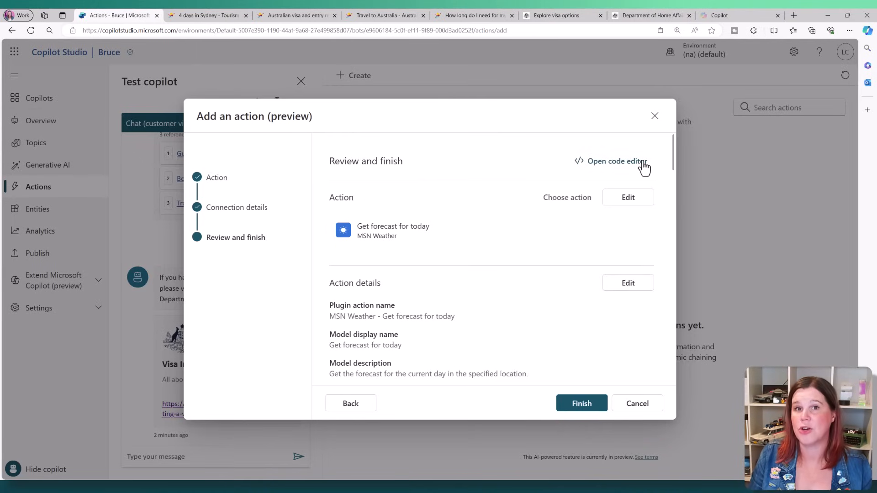
scroll(497, 307, down, 1)
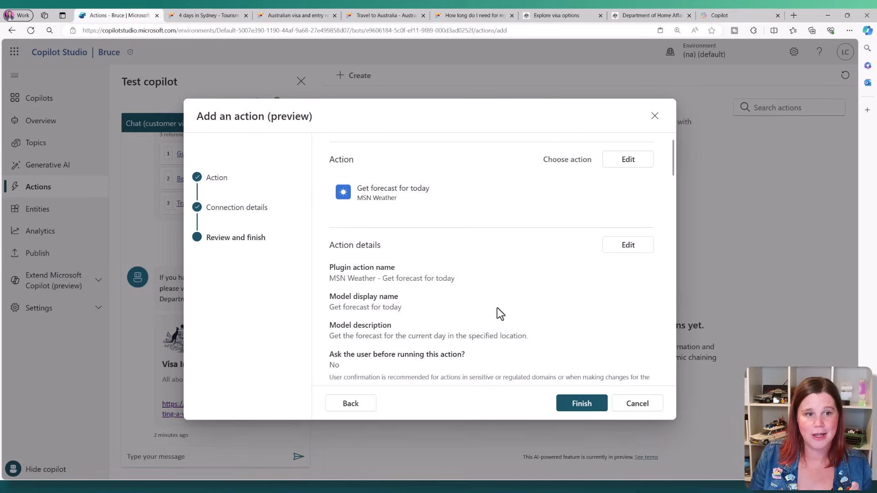
scroll(475, 289, down, 2)
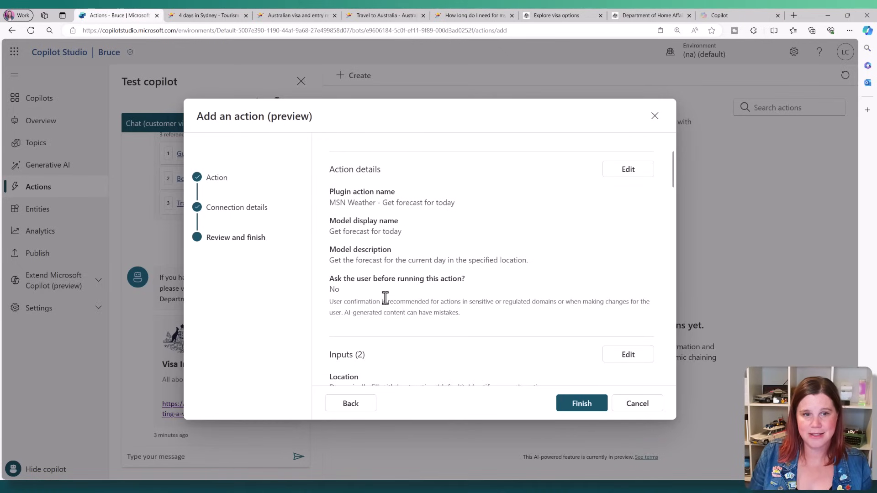
scroll(399, 276, down, 1)
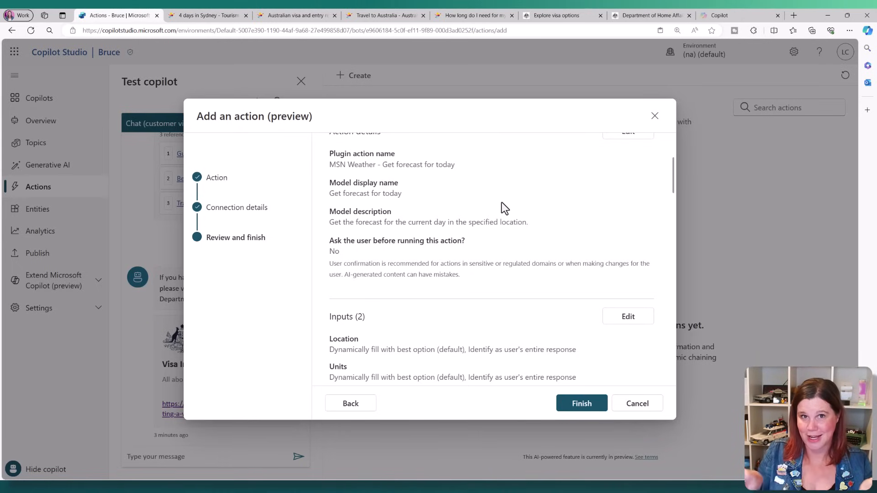
scroll(489, 234, down, 2)
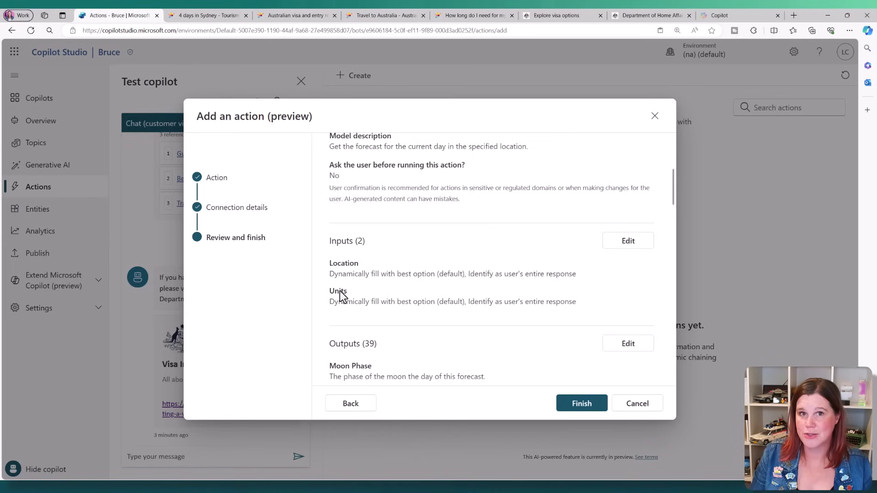
scroll(379, 290, down, 4)
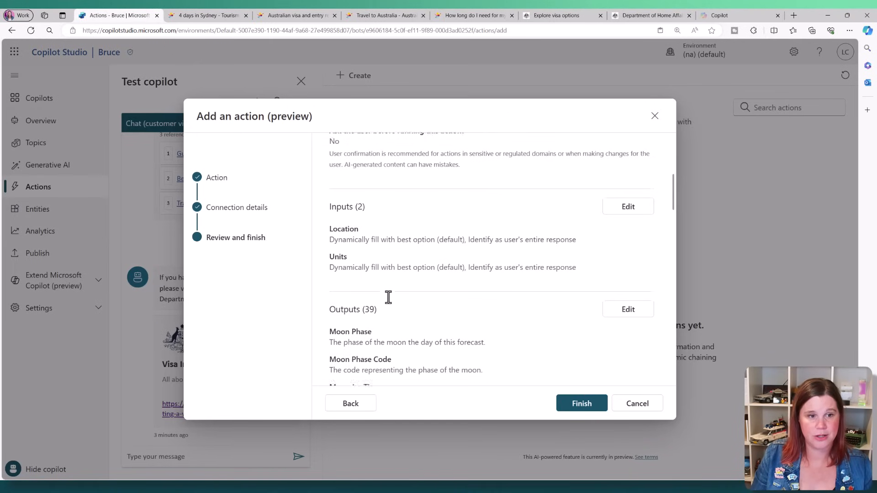
scroll(418, 255, down, 10)
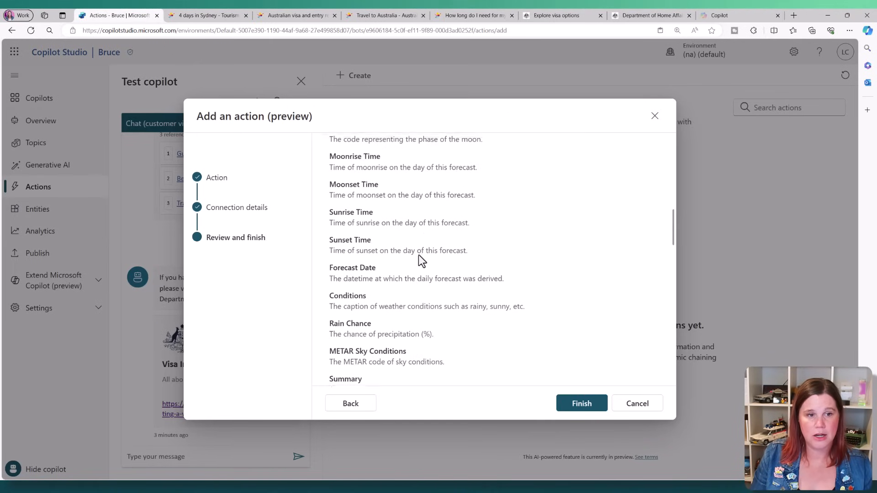
scroll(419, 255, down, 12)
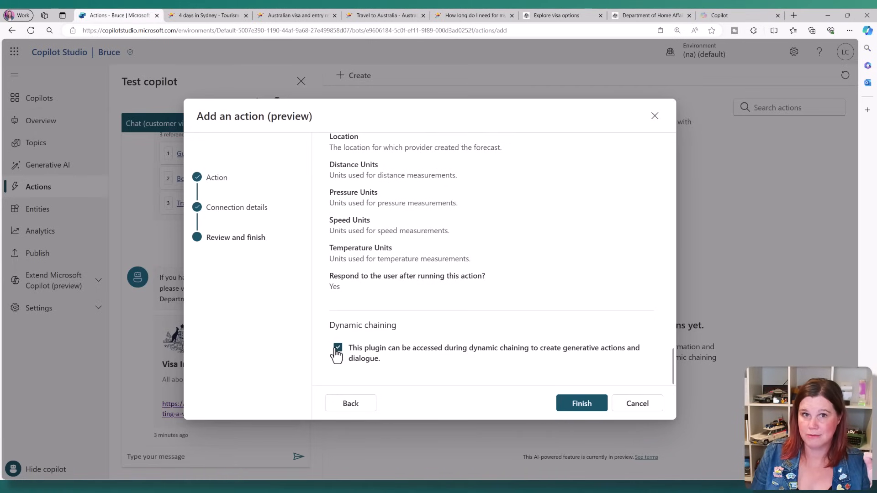
click(576, 404)
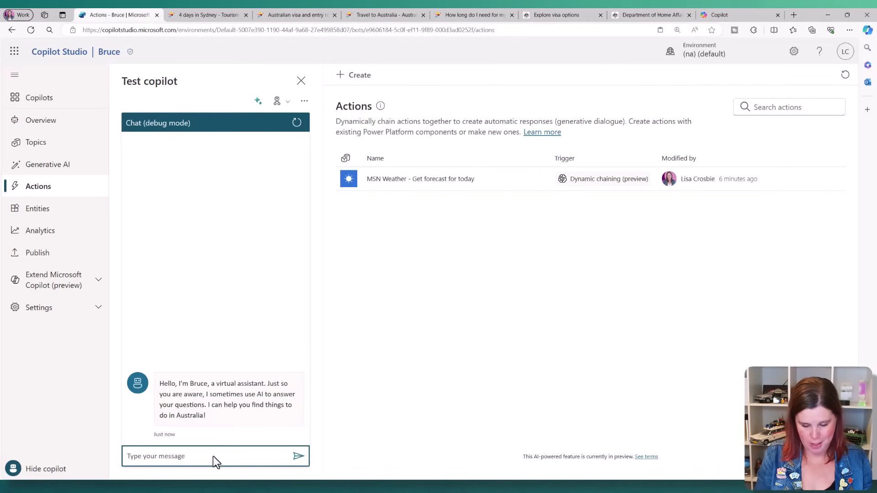
Ask the test copilot "what's the weather in sydney" and close the test chat after its reply
text(what's t)
key(ctrl+a)
key(BackSpace)
text(what')
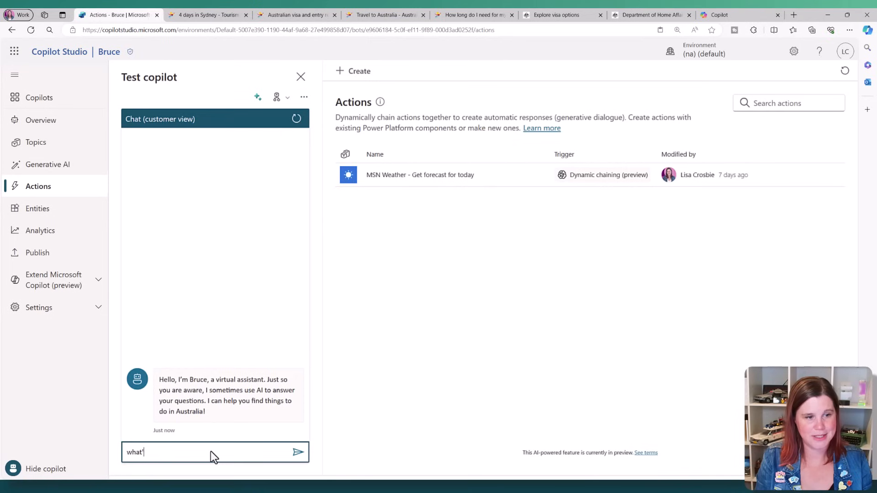
text(s the weather in sydn)
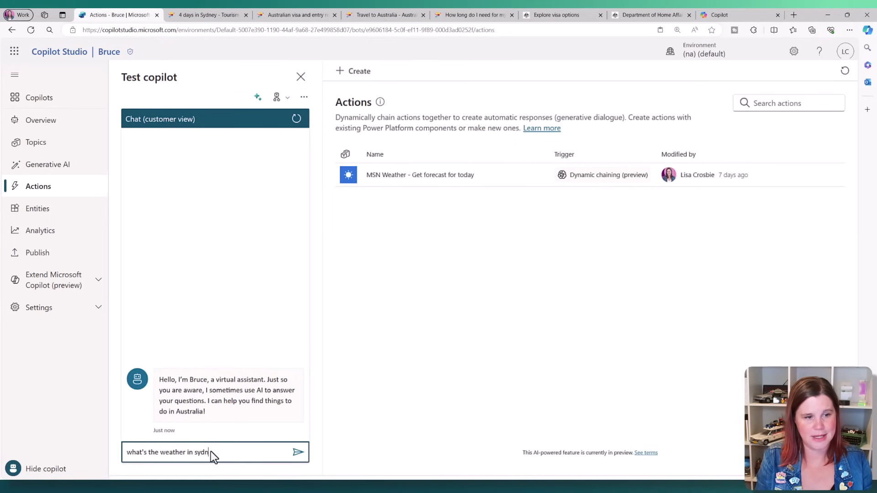
text(ey)
key(Return)
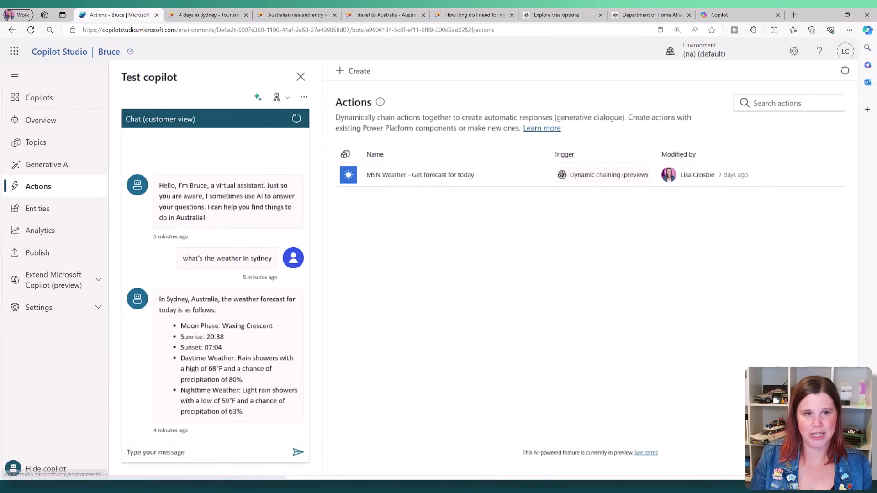
click(301, 76)
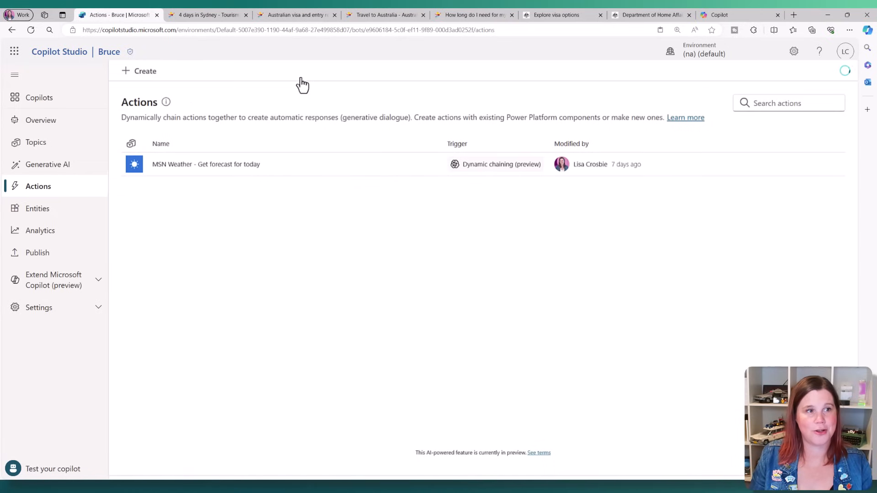
In the MSN Weather forecast action, change the Units input to be set as a value and choose C
click(163, 170)
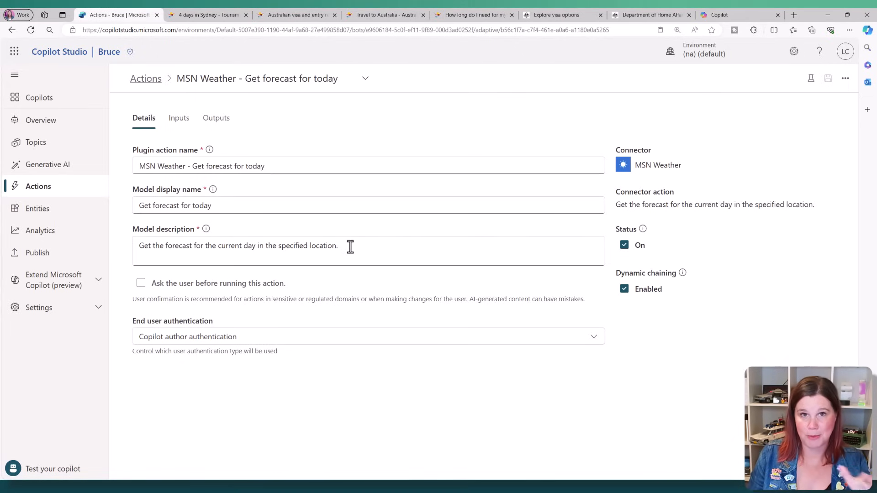
click(174, 126)
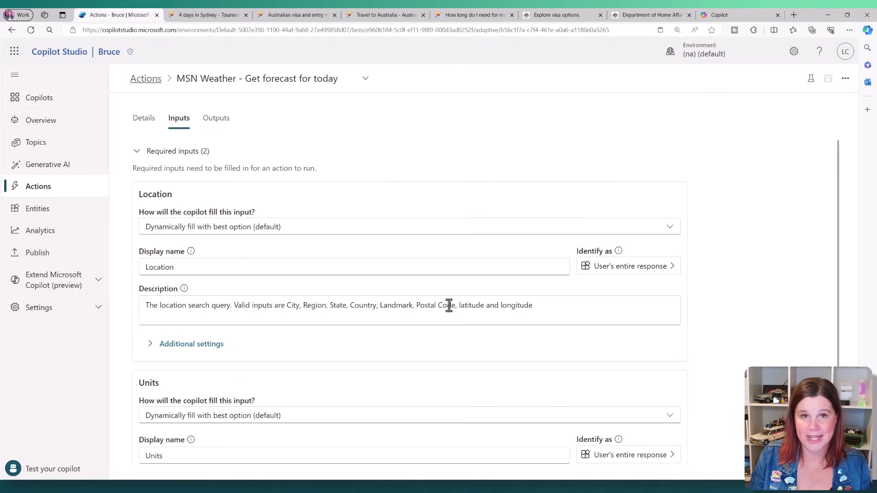
scroll(449, 305, down, 2)
scroll(449, 306, down, 1)
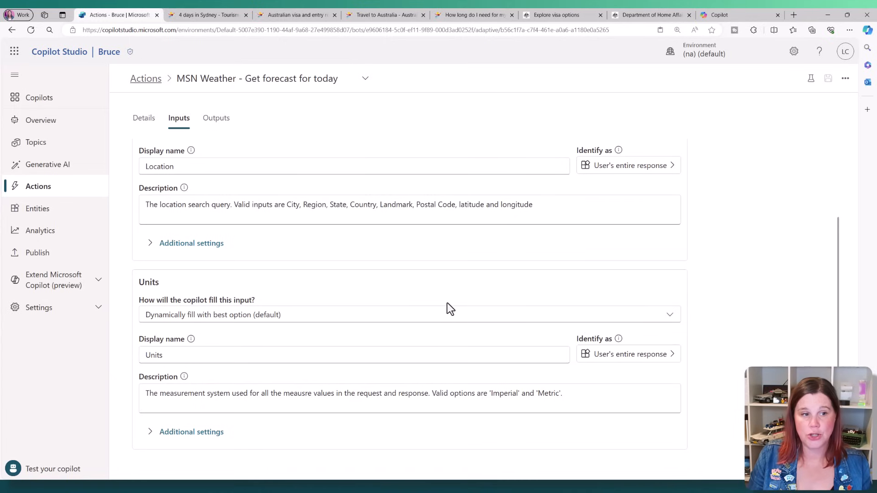
click(274, 319)
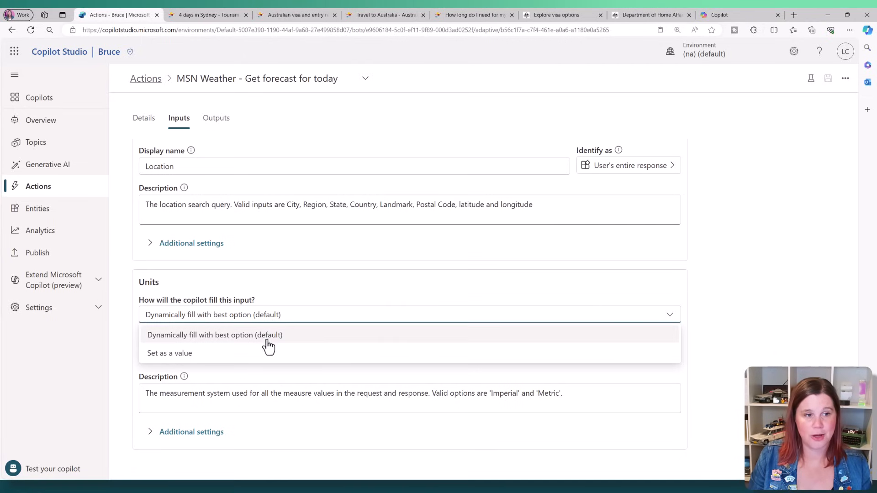
click(266, 354)
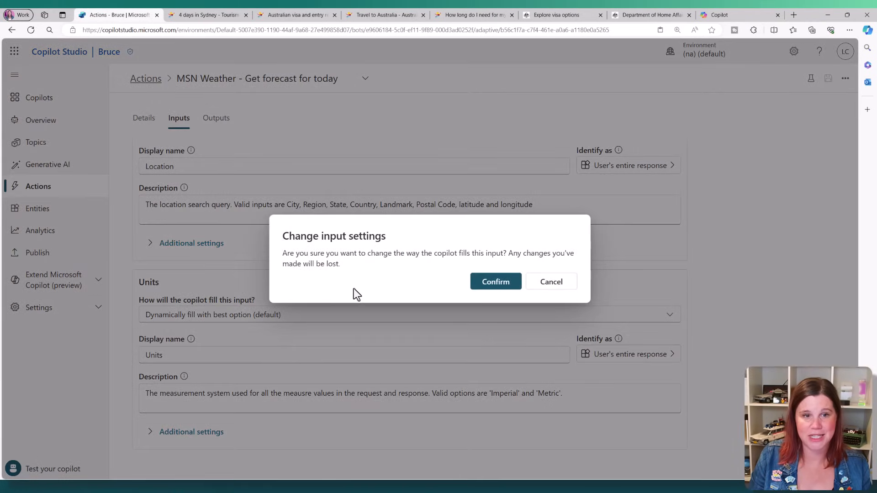
click(481, 285)
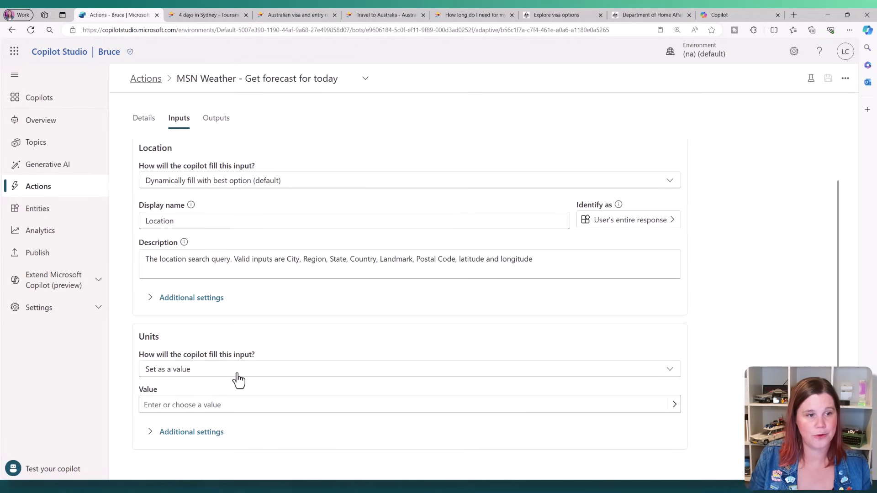
click(224, 404)
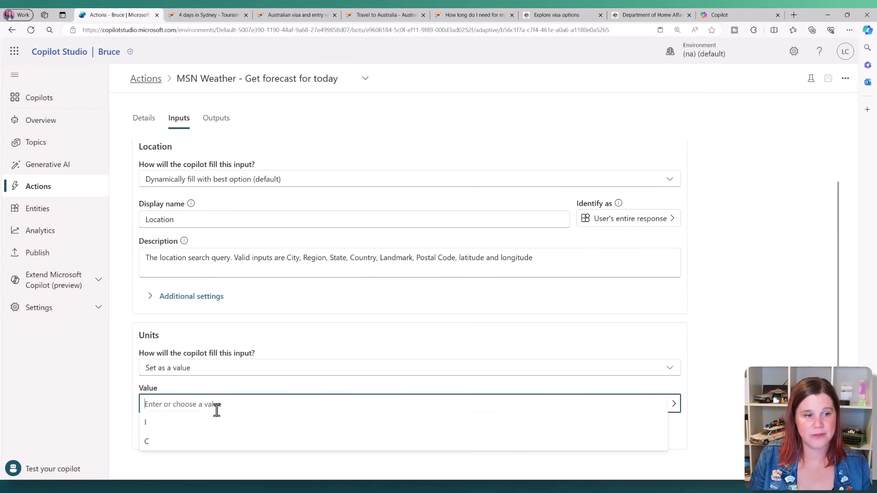
click(205, 441)
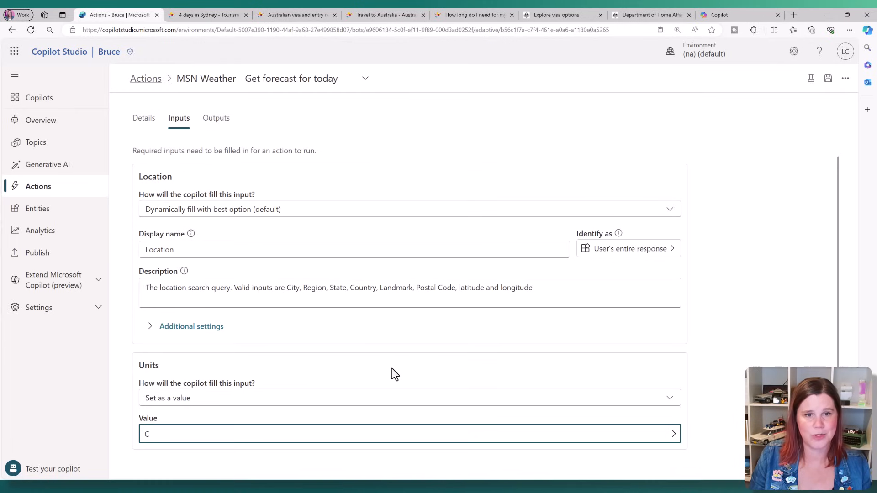
Review the forecast action's response display and outputs, remove two of the outputs, and save the action
click(216, 119)
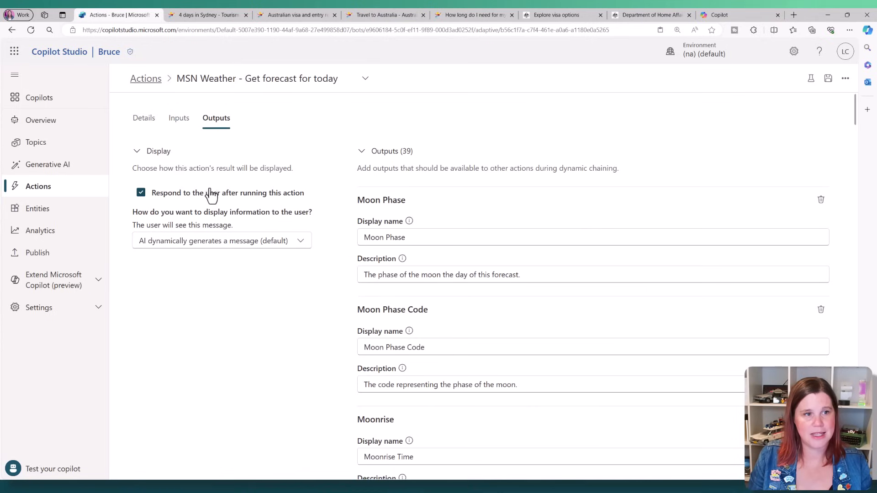
click(173, 250)
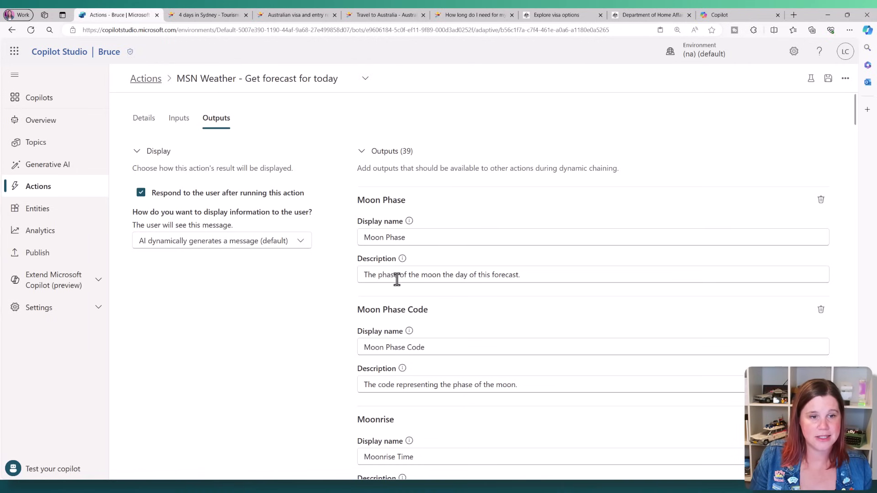
scroll(421, 421, down, 10)
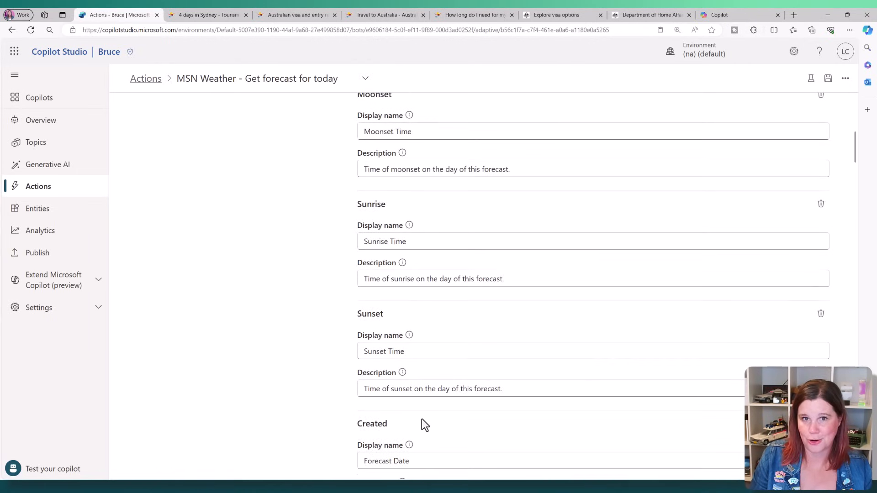
scroll(421, 419, up, 10)
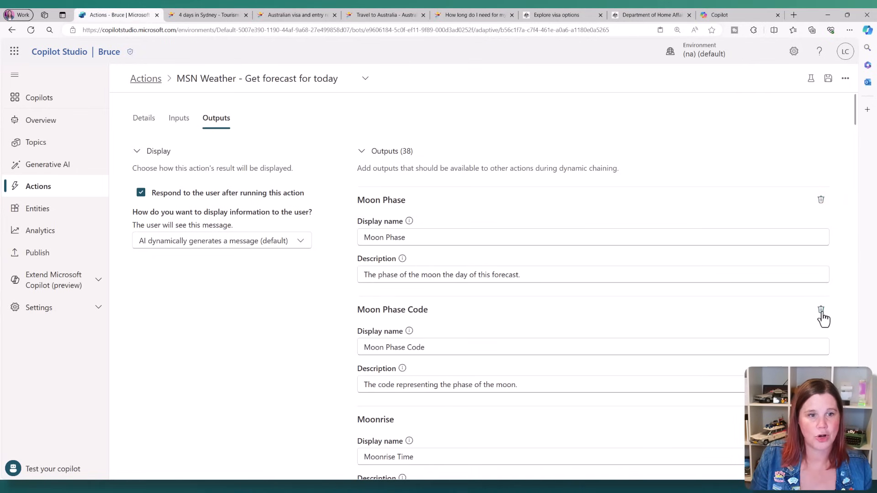
scroll(637, 316, down, 5)
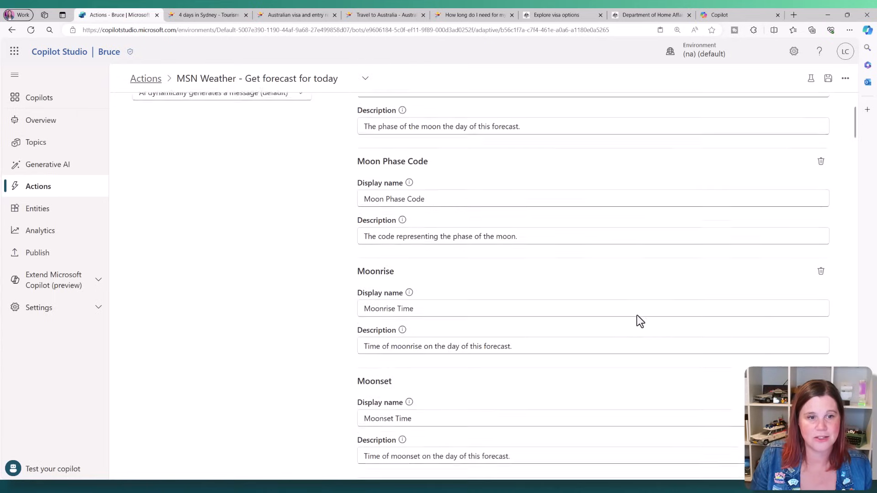
scroll(636, 316, up, 5)
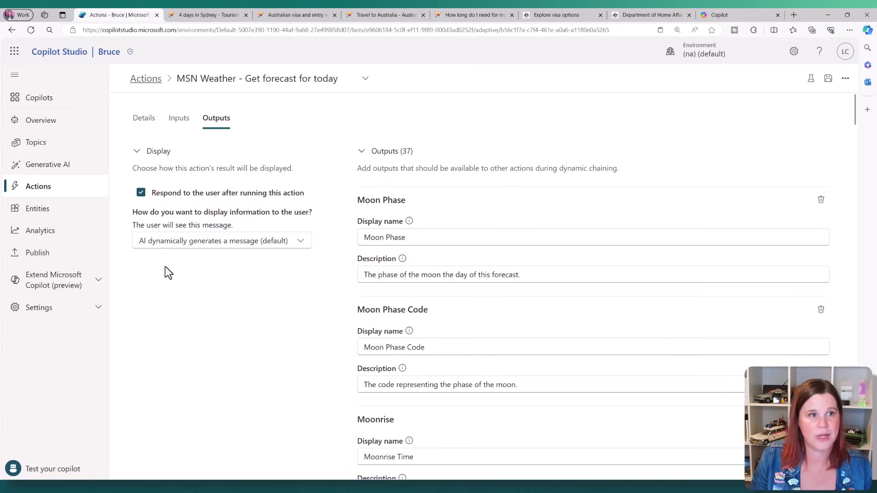
click(827, 79)
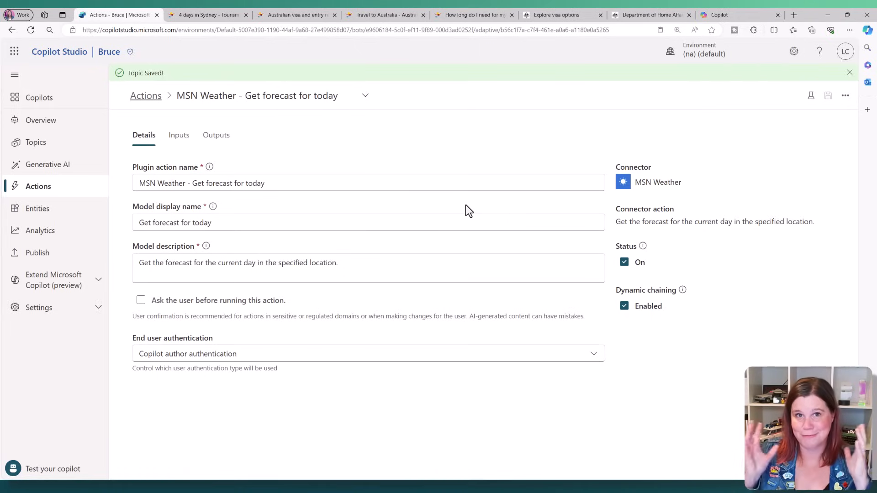
Open Bruce's copilot details, then switch to Microsoft Copilot to view the icons generated for the Australian travel bot
click(33, 312)
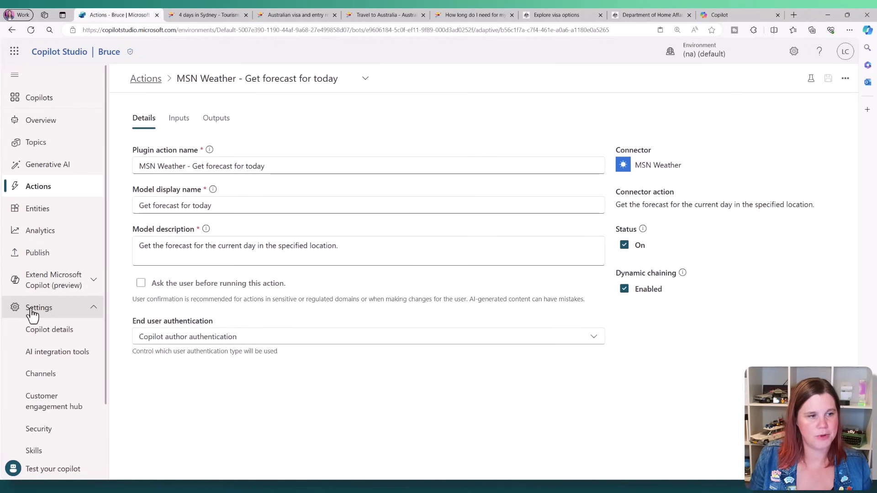
click(51, 338)
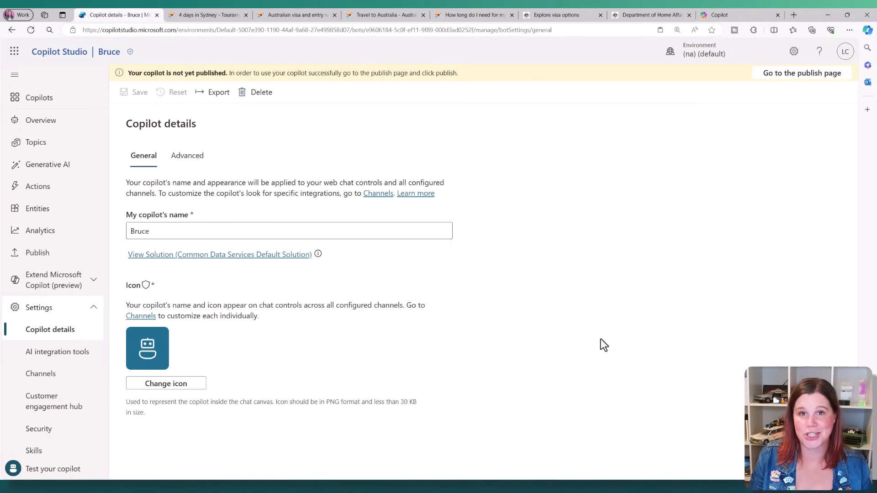
click(740, 14)
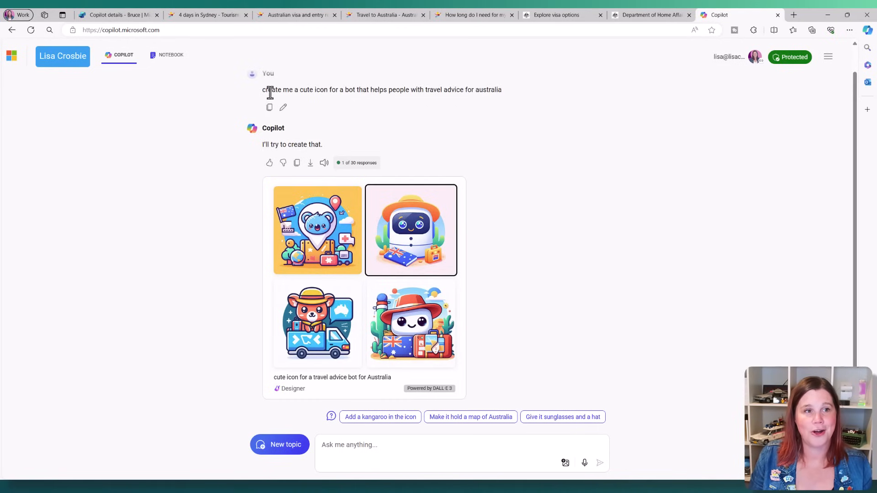
scroll(269, 93, up, 1)
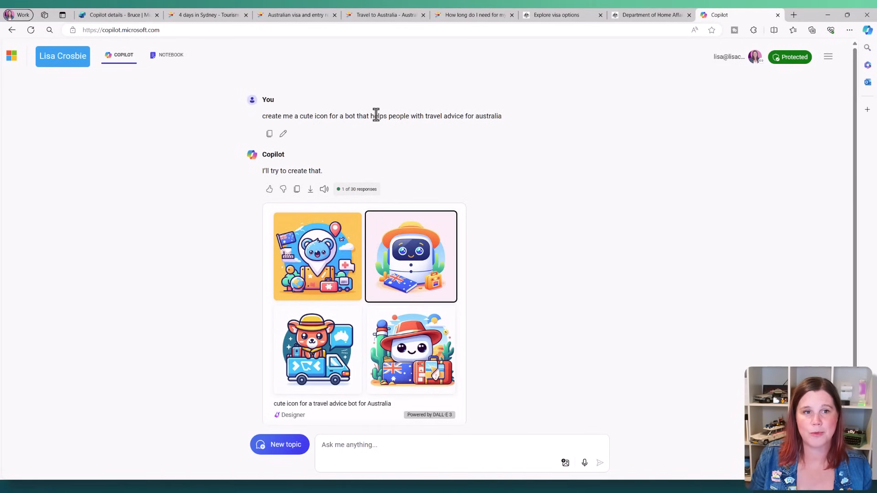
Save the generated image of the white robot in an orange hat to Downloads as aussiecopilot.png, with All files as the type
right_click(406, 257)
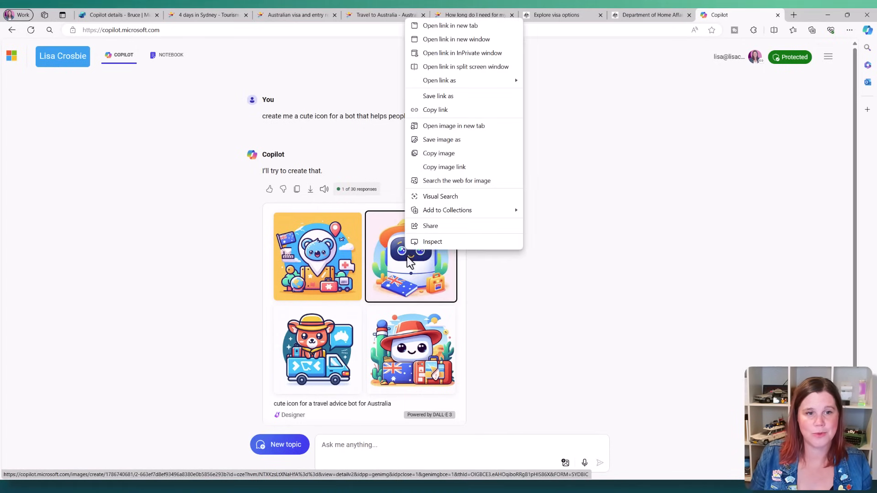
click(437, 140)
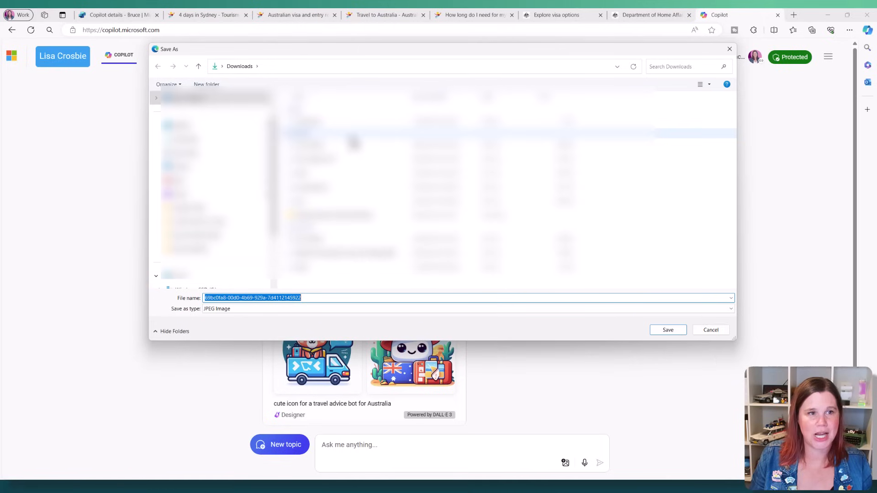
text(aussiecopi)
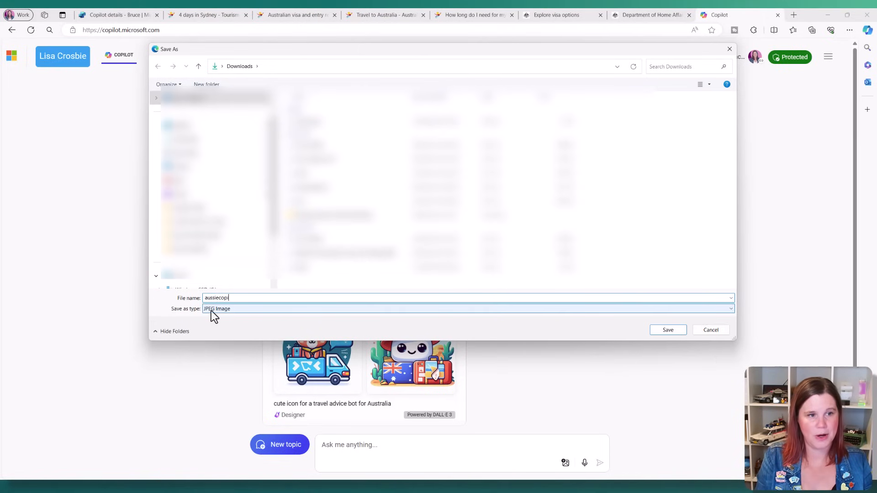
text(lot)
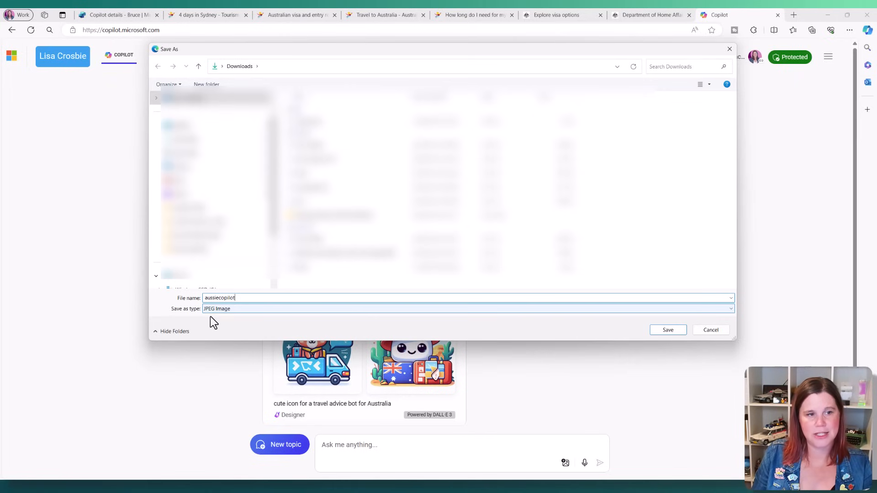
text(.)
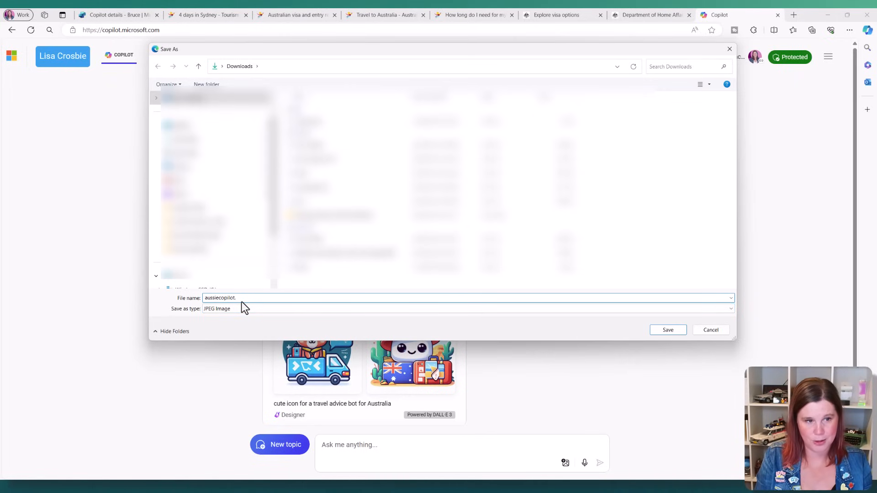
text(png)
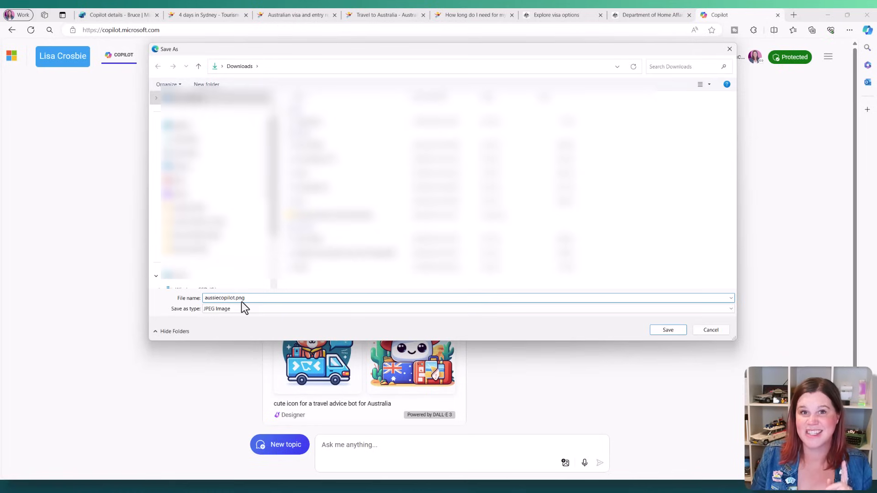
click(233, 309)
click(234, 322)
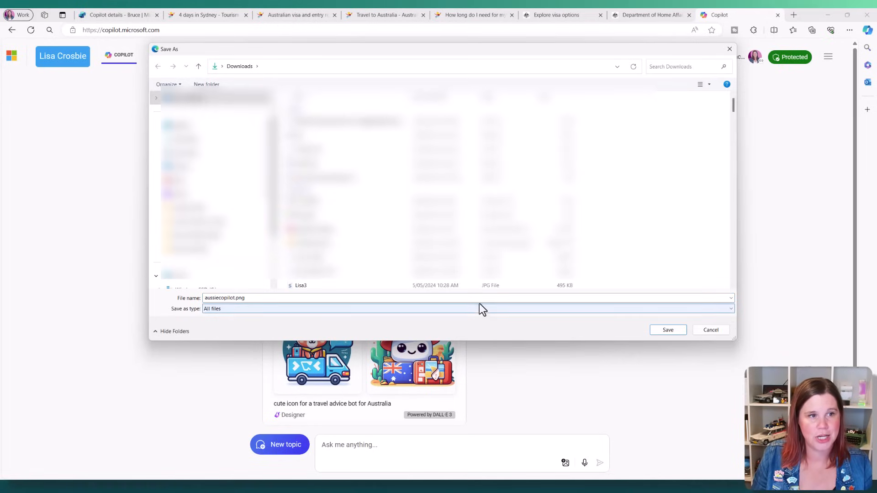
click(665, 333)
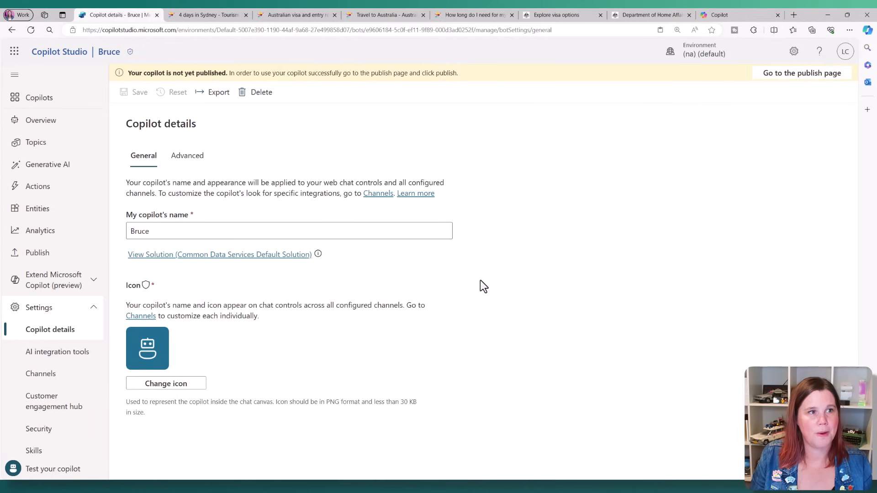
Replace Bruce's icon in Copilot Studio with the saved robot image and save the copilot details
click(187, 386)
double_click(334, 121)
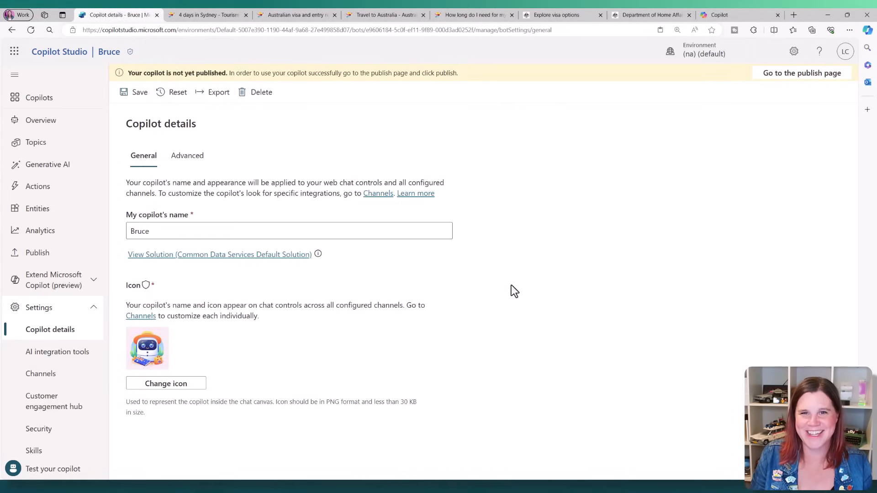
click(145, 103)
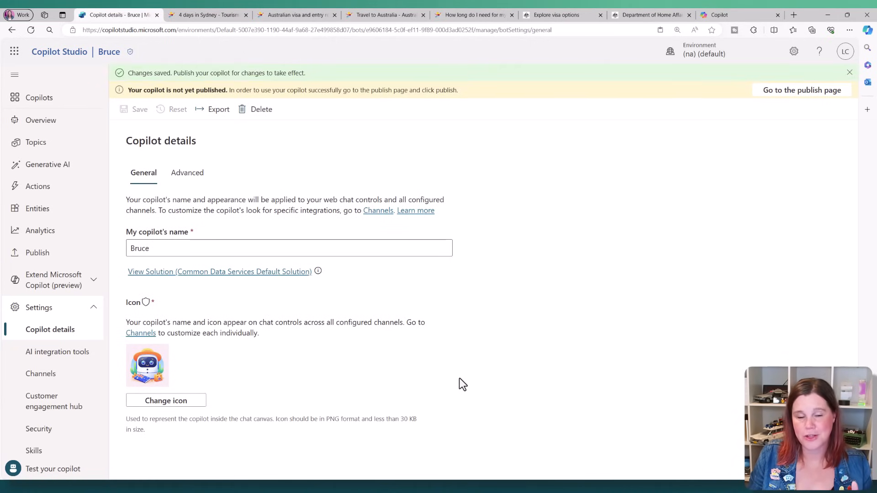
Set Bruce's security authentication to No authentication, save the configuration and close the authentication settings
scroll(60, 387, down, 1)
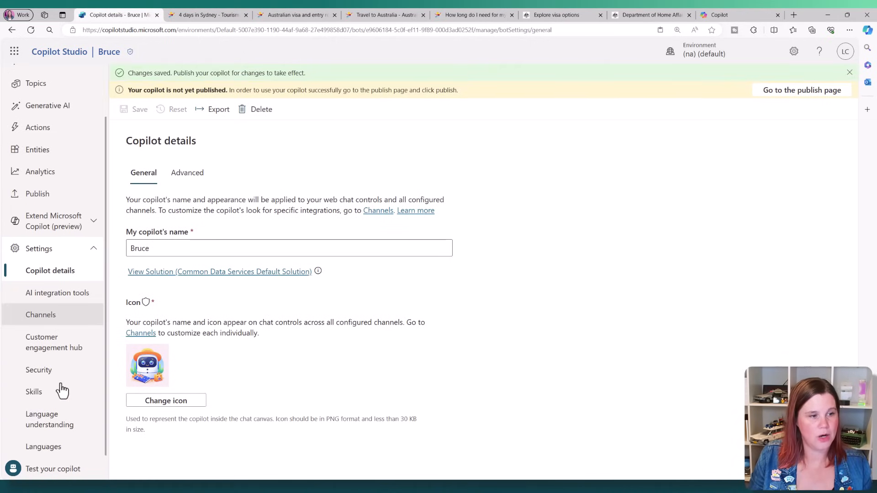
click(53, 377)
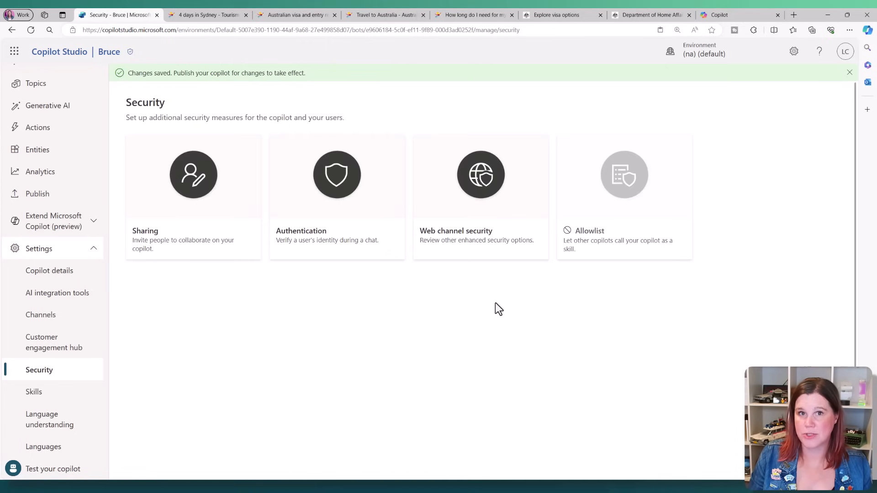
click(350, 236)
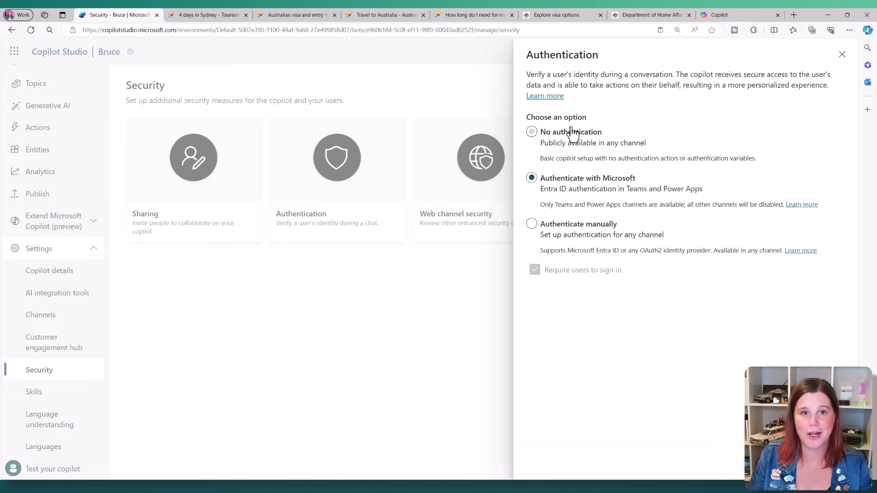
click(533, 133)
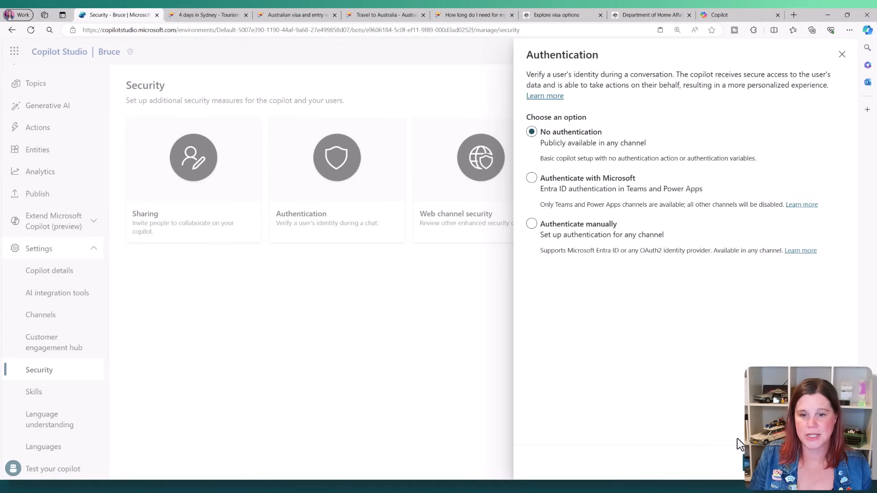
click(763, 462)
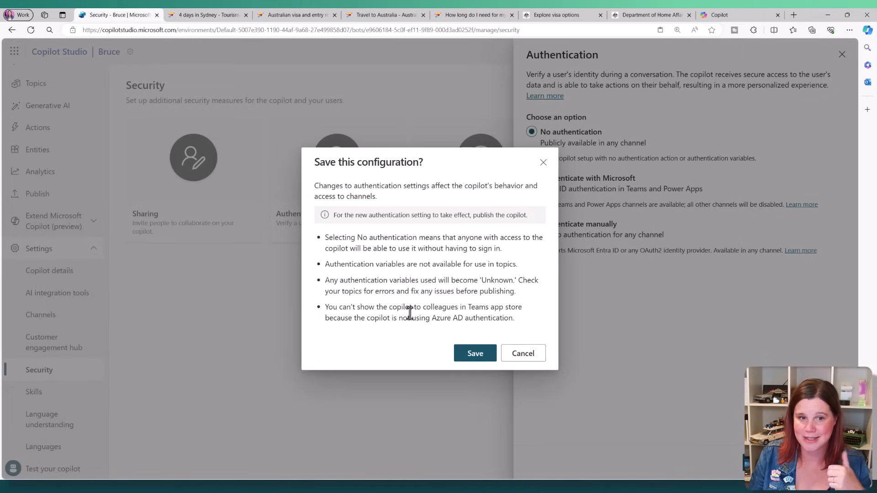
click(465, 360)
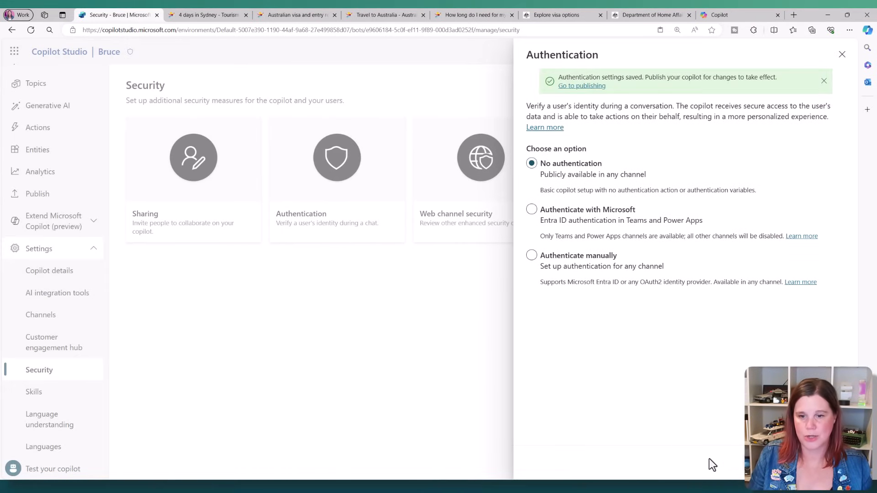
key(Escape)
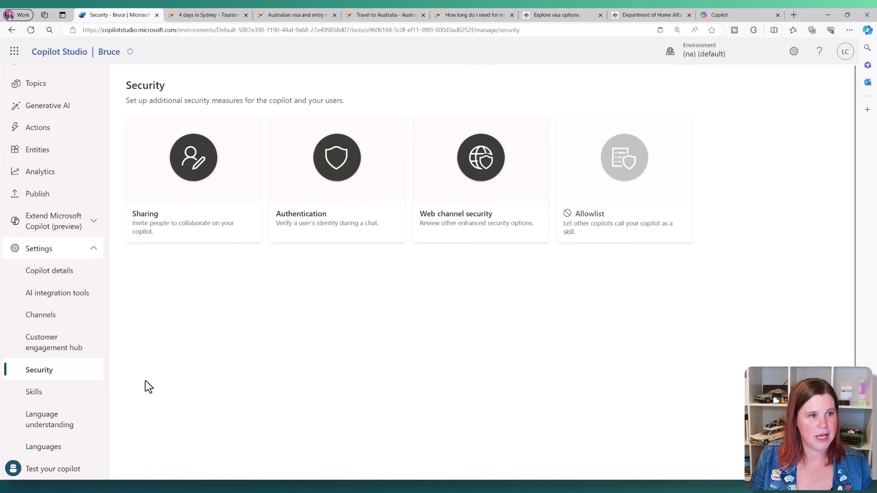
Publish the latest content of the Bruce copilot
click(40, 197)
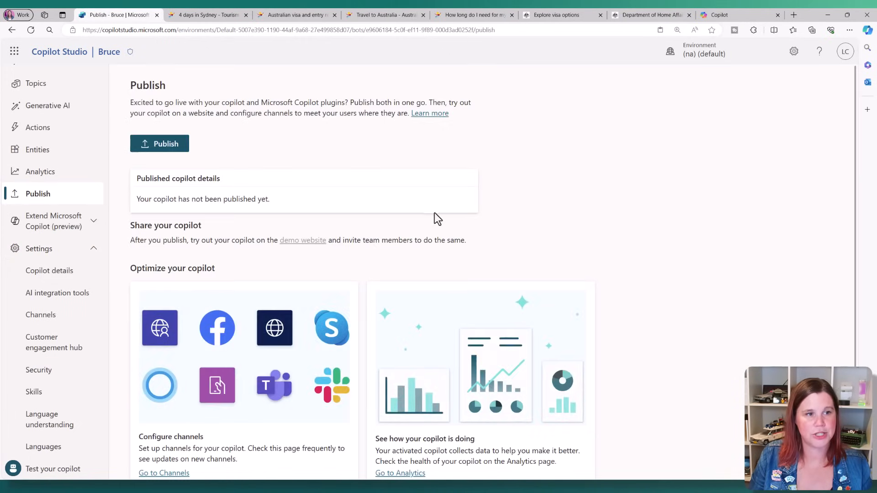
click(165, 151)
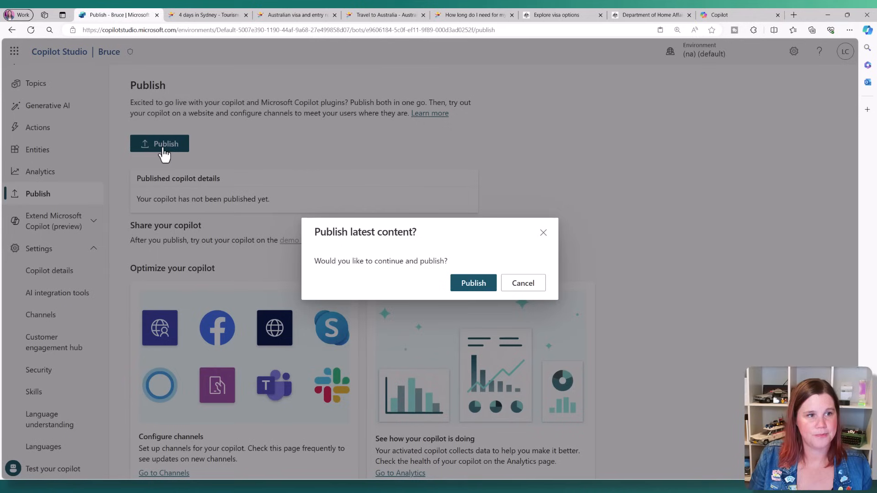
click(468, 292)
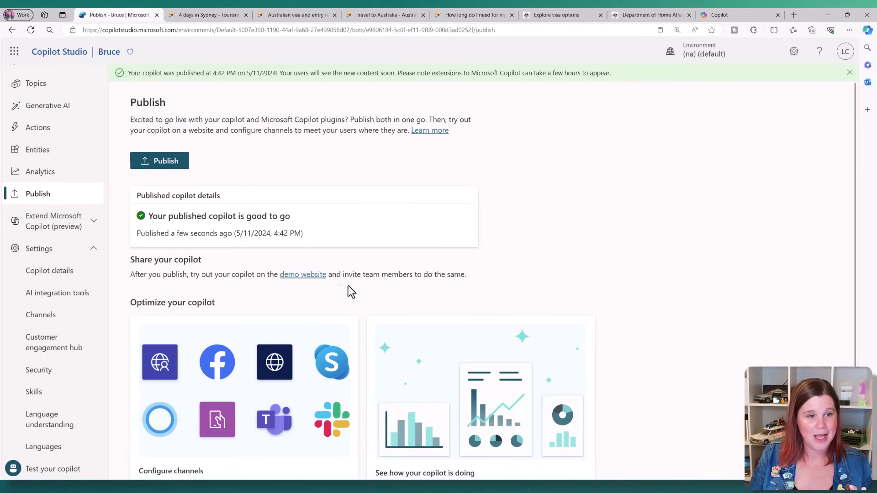
Review the channels available for deploying Bruce, then return to the publish page
scroll(347, 287, down, 2)
click(164, 457)
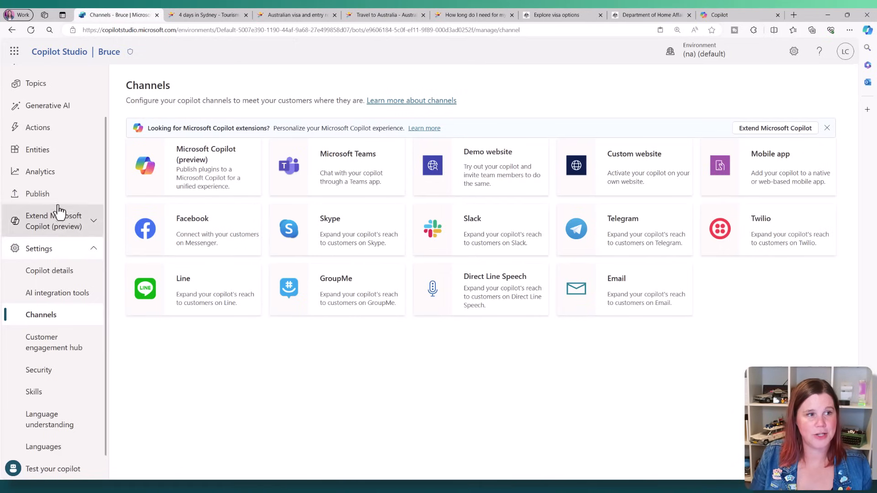
click(46, 196)
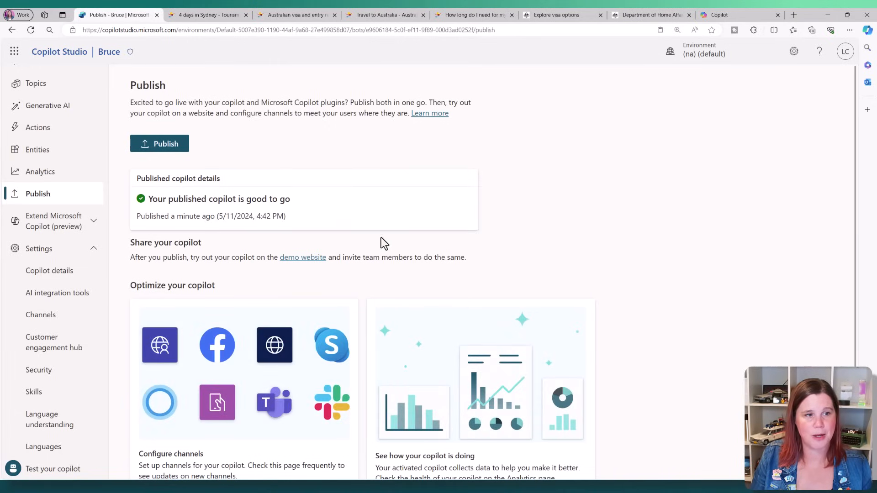
Open Bruce's demo website, ask "what should I visit in perth" and read through the whole answer
click(302, 261)
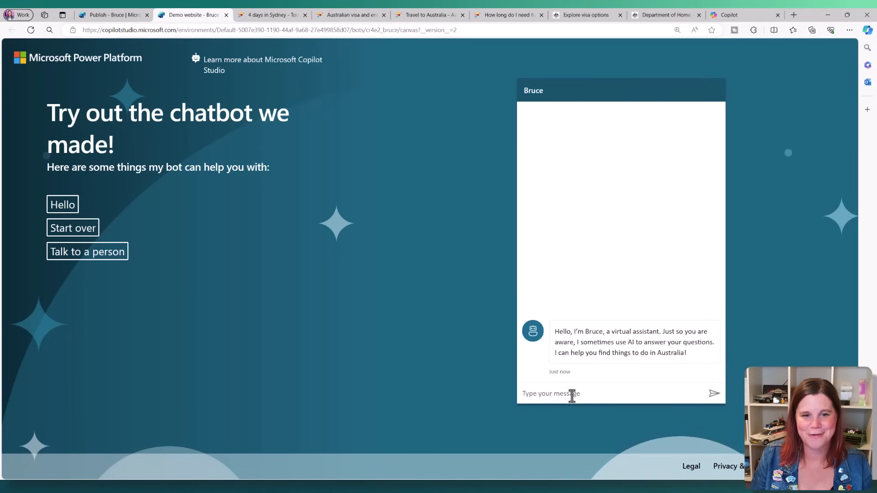
text(what should I vis)
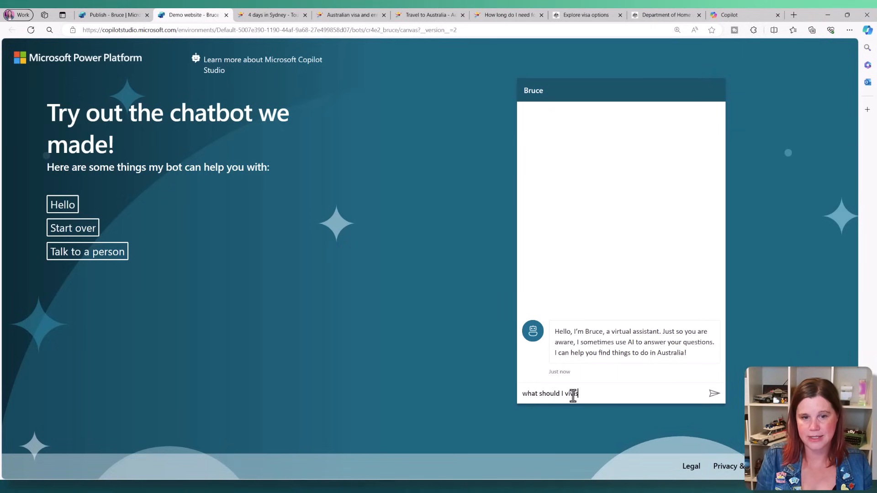
text(it in perth)
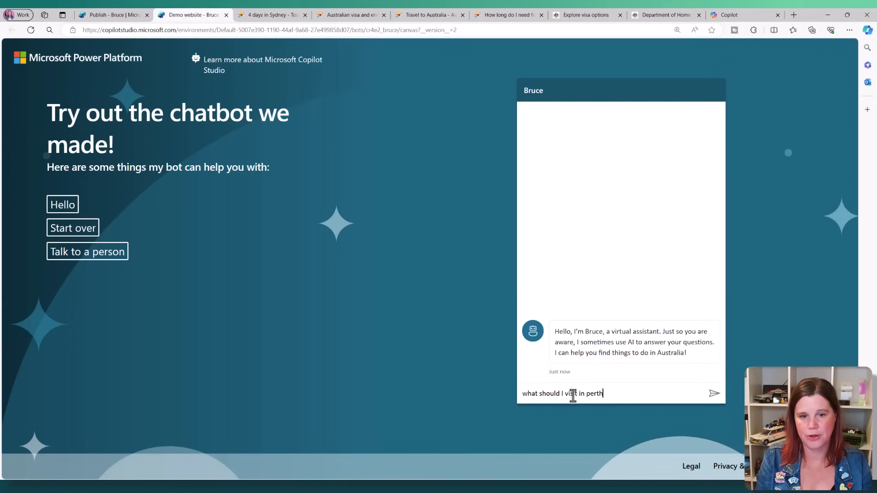
key(Return)
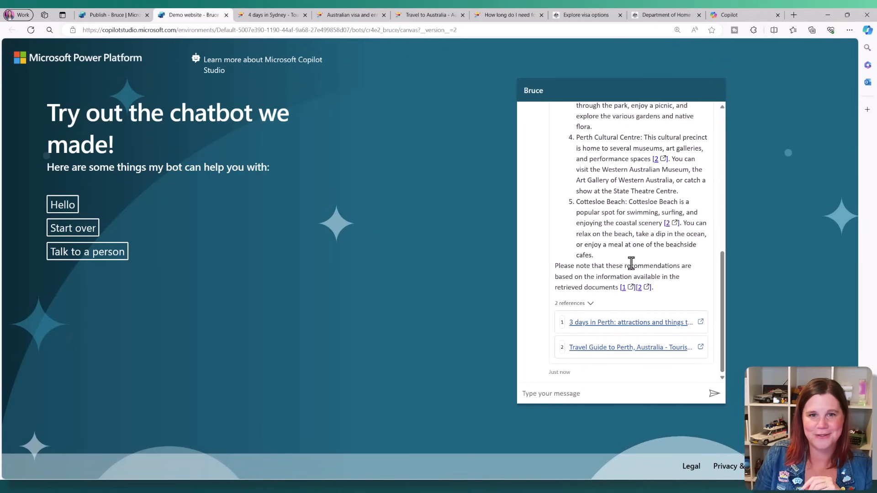
scroll(628, 260, up, 10)
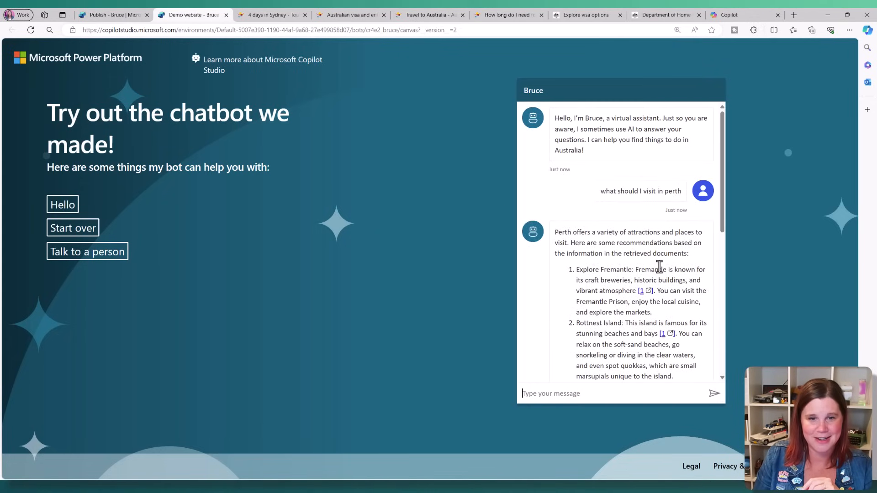
scroll(660, 267, down, 10)
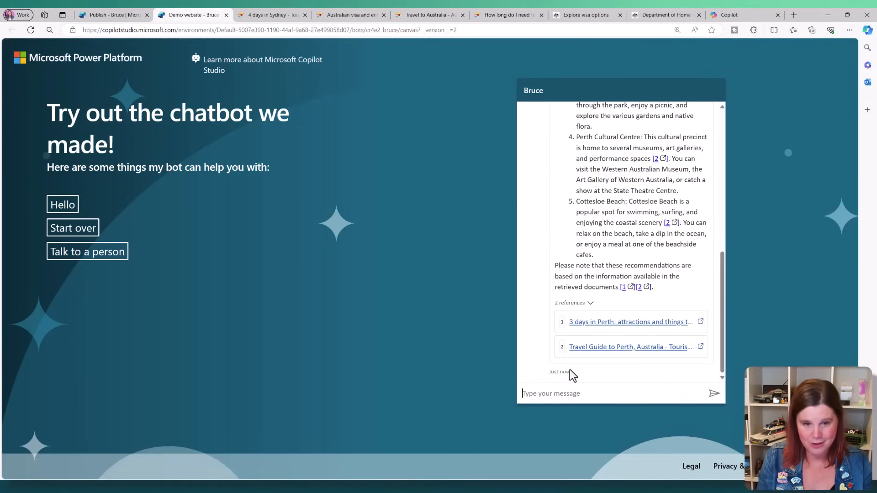
Ask Bruce on the demo website "what is the weather like" and "do i need a visa to visit"
text(what is the )
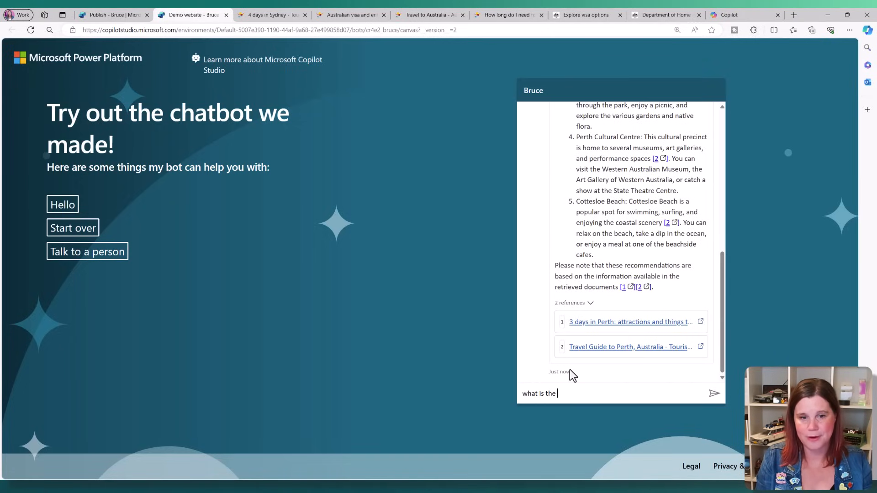
text(weather like)
key(Return)
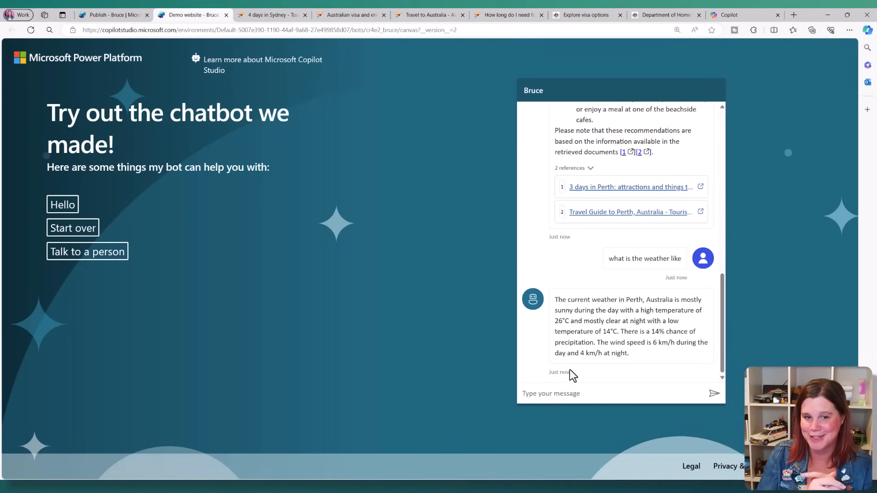
text(do i need a)
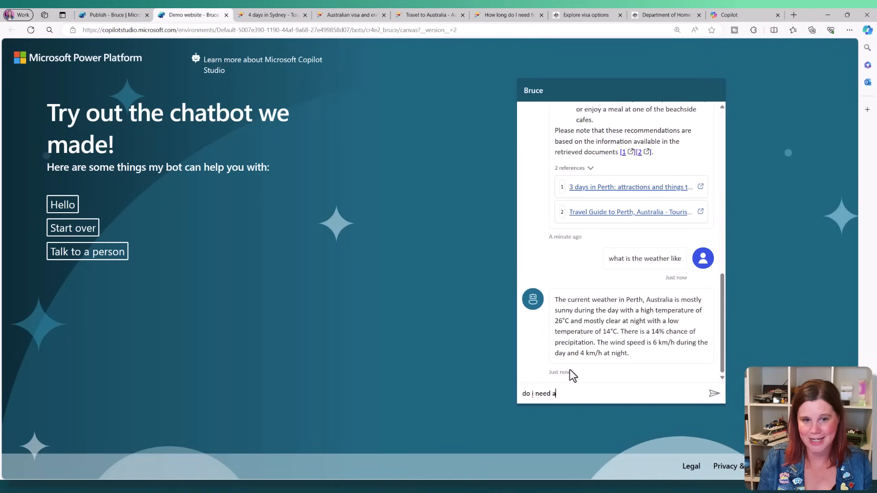
text( visa to visit)
key(Return)
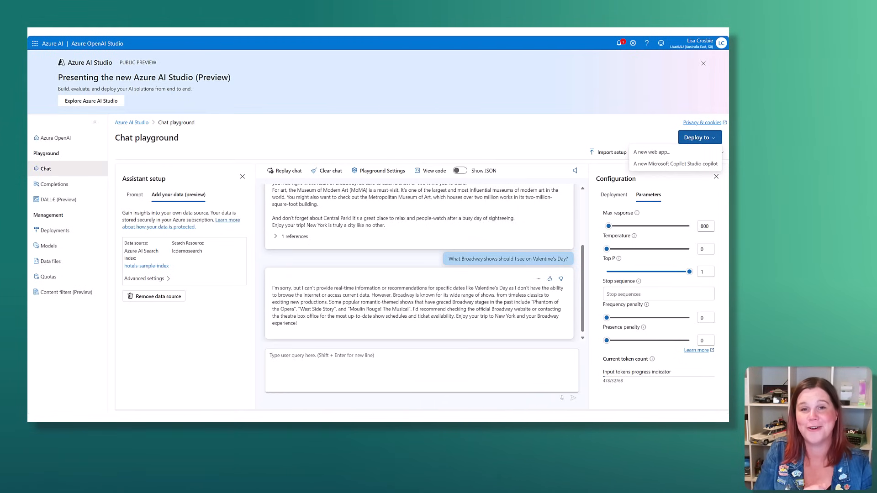
In Azure OpenAI Studio's chat playground, start deploying the model to a new Microsoft Copilot Studio copilot
click(675, 164)
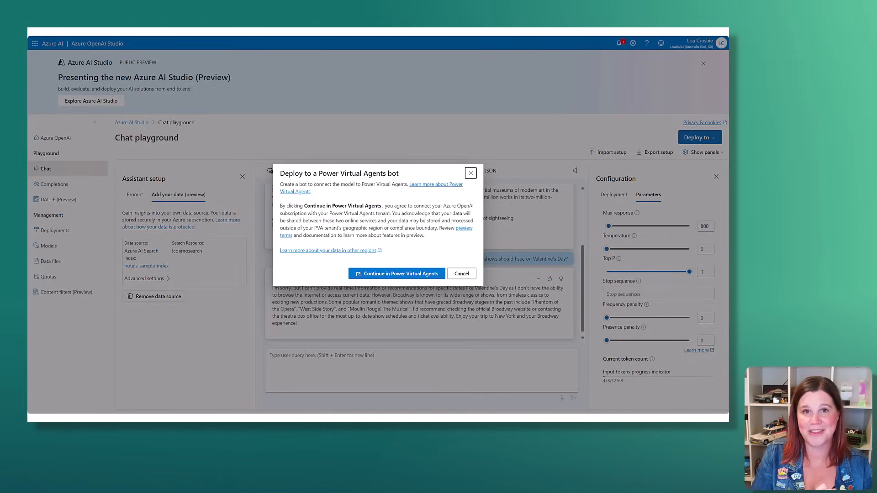